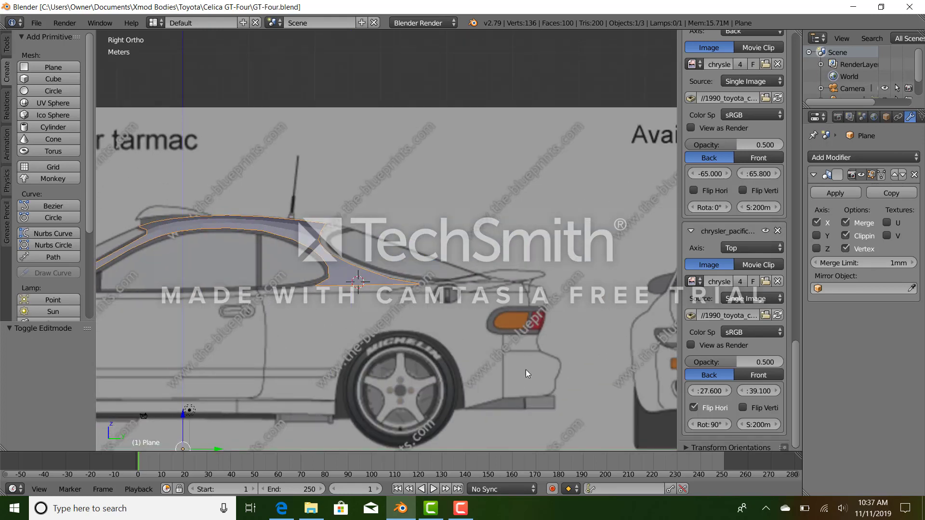
Step: Compare the rear roof pillar with the blueprint in the side and back views, and check the Toyota Celica reference photo
shift+middle_drag(375, 330, 508, 275)
scroll(509, 271, down, 1)
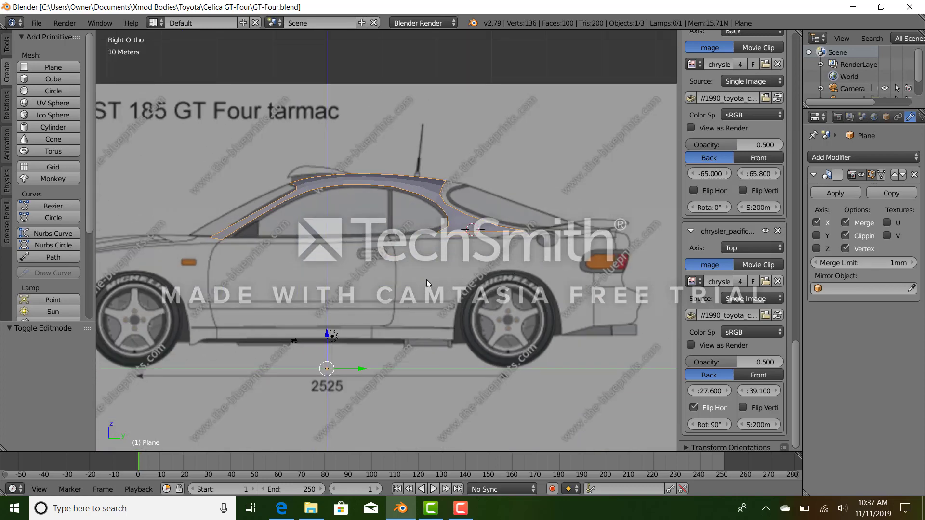
key(KP_1)
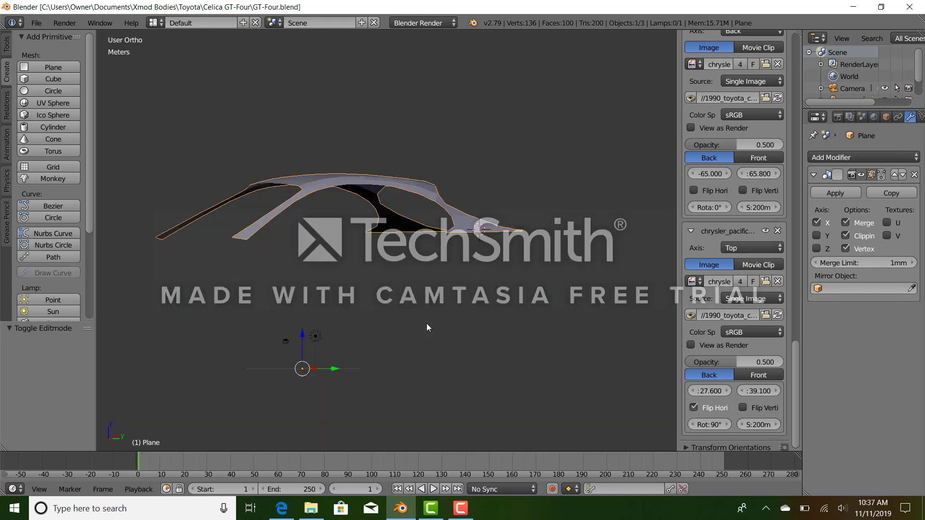
key(ctrl+KP_1)
scroll(418, 261, up, 4)
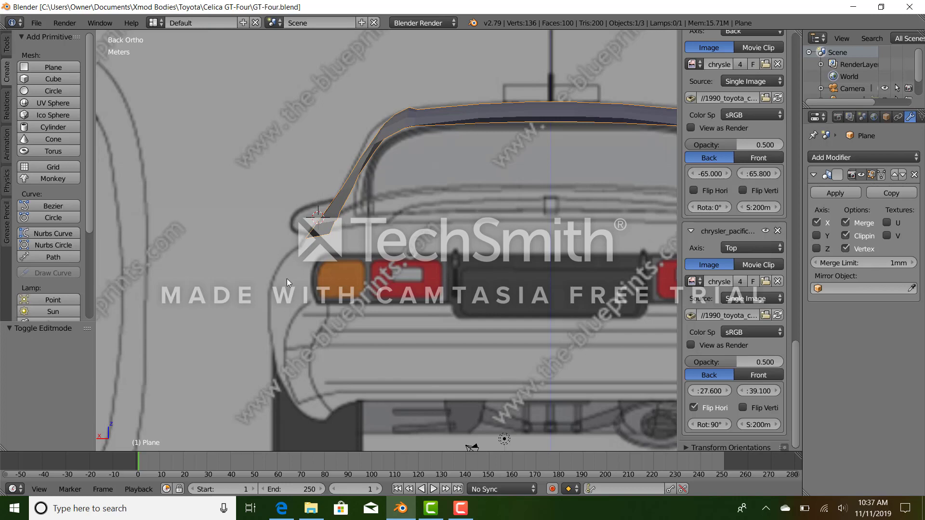
key(KP_3)
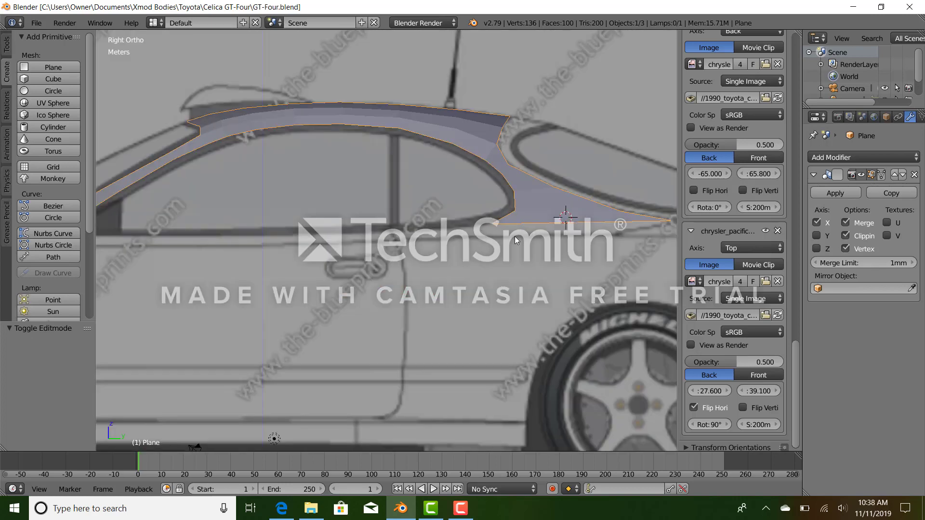
key(KP_1)
key(ctrl+KP_1)
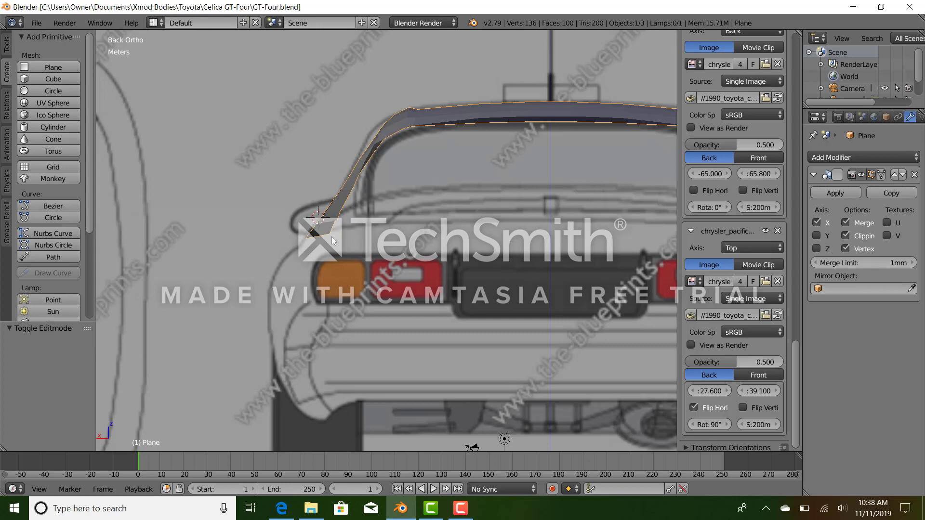
scroll(332, 236, up, 4)
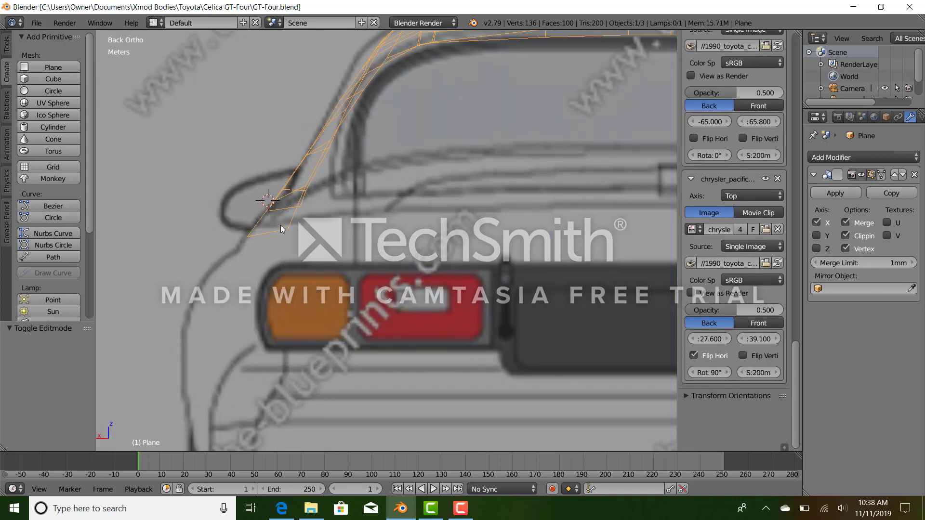
key(KP_3)
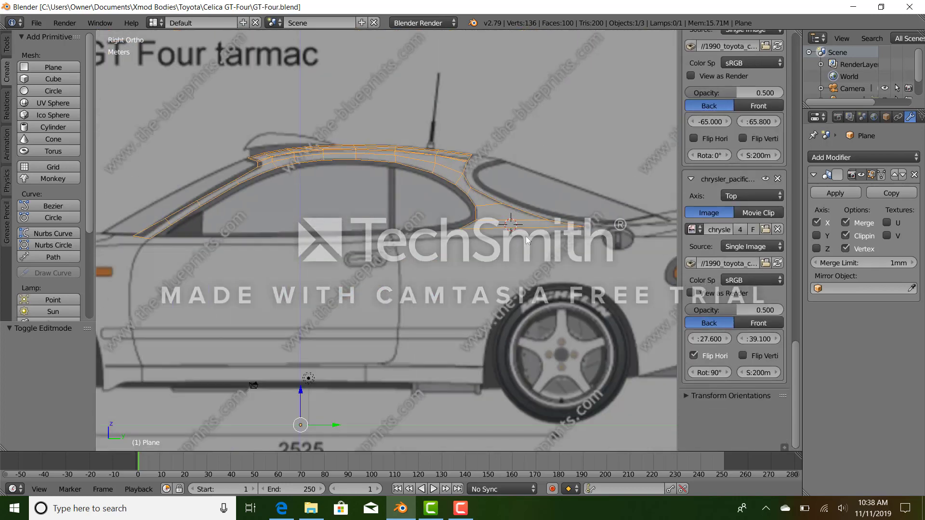
key(KP_1)
key(ctrl+KP_1)
scroll(363, 258, up, 4)
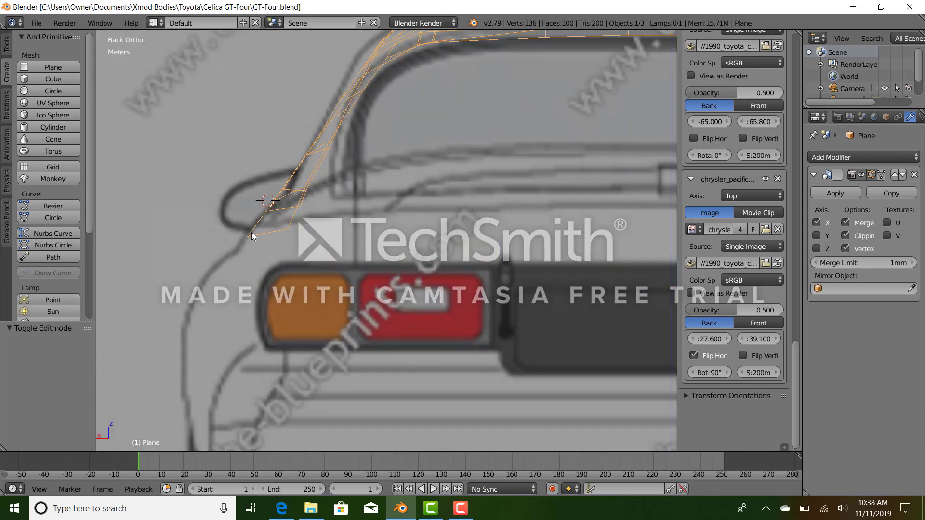
click(281, 508)
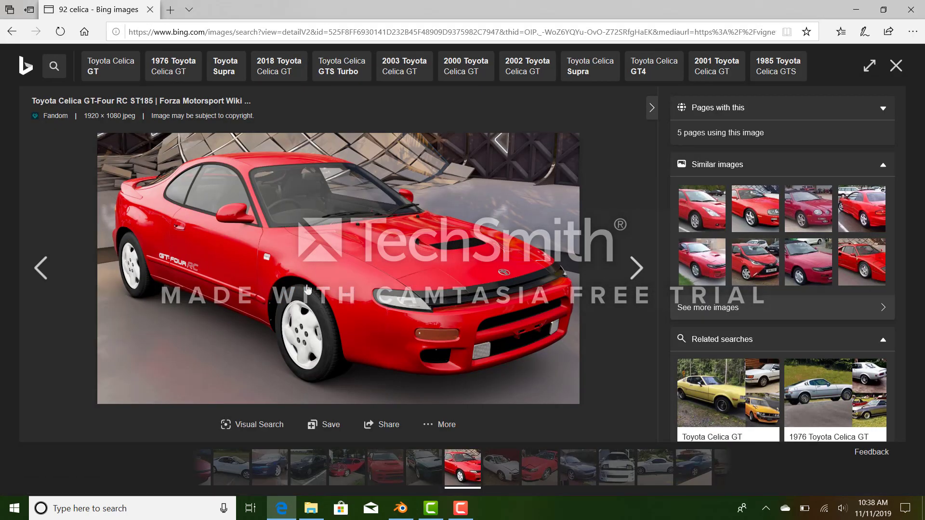
click(401, 508)
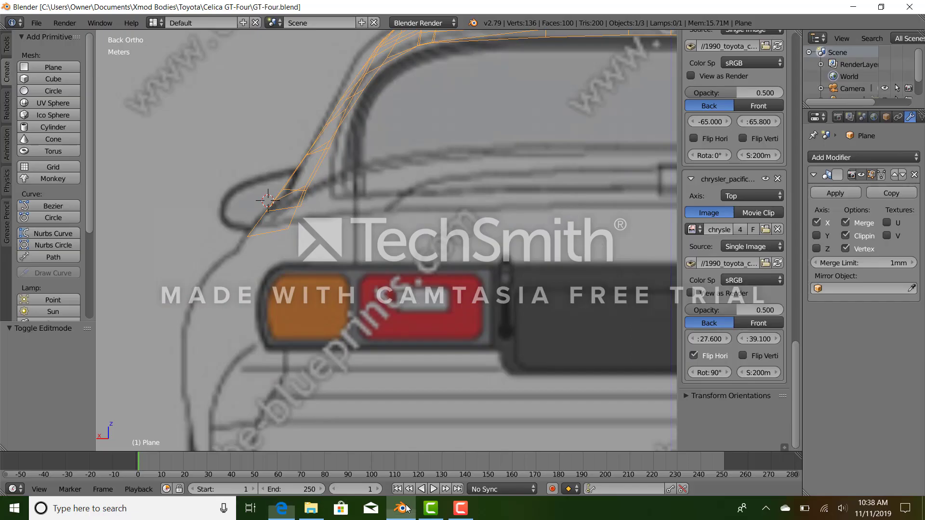
Step: Enter Edit Mode in the right view and extrude the rear pillar's bottom edge 1.23 m straight down along Z
scroll(391, 302, down, 4)
scroll(368, 272, up, 1)
key(KP_3)
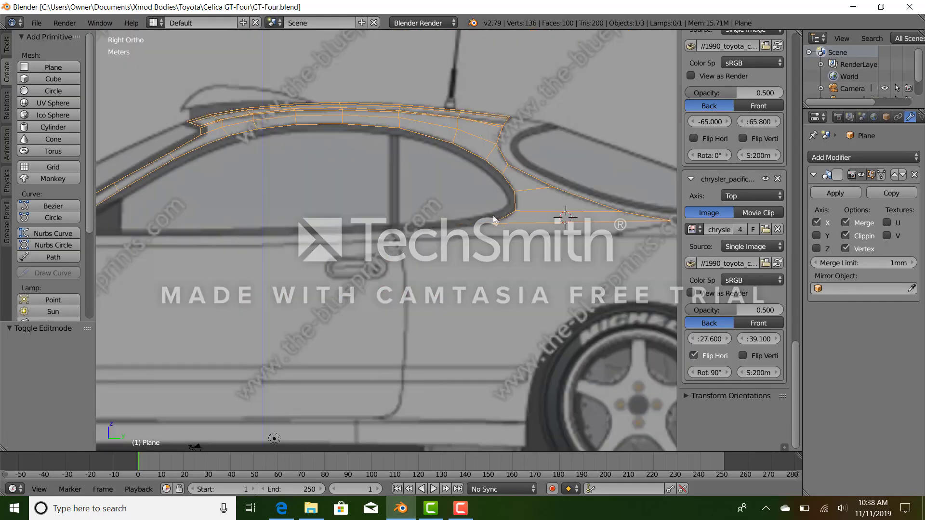
scroll(496, 224, down, 1)
shift+middle_drag(482, 269, 418, 286)
key(Tab)
scroll(421, 289, up, 4)
right_click(440, 244)
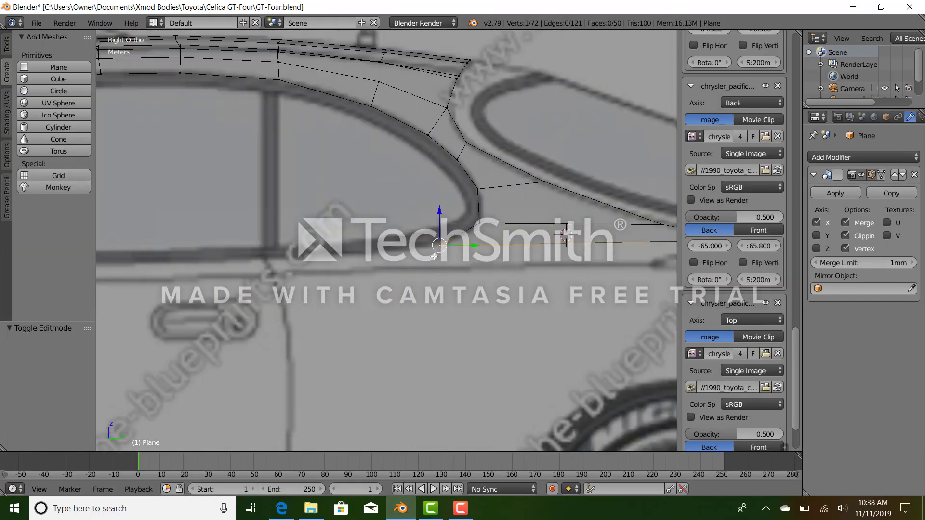
scroll(463, 248, down, 4)
shift+middle_drag(544, 252, 395, 278)
ctrl+right_click(417, 281)
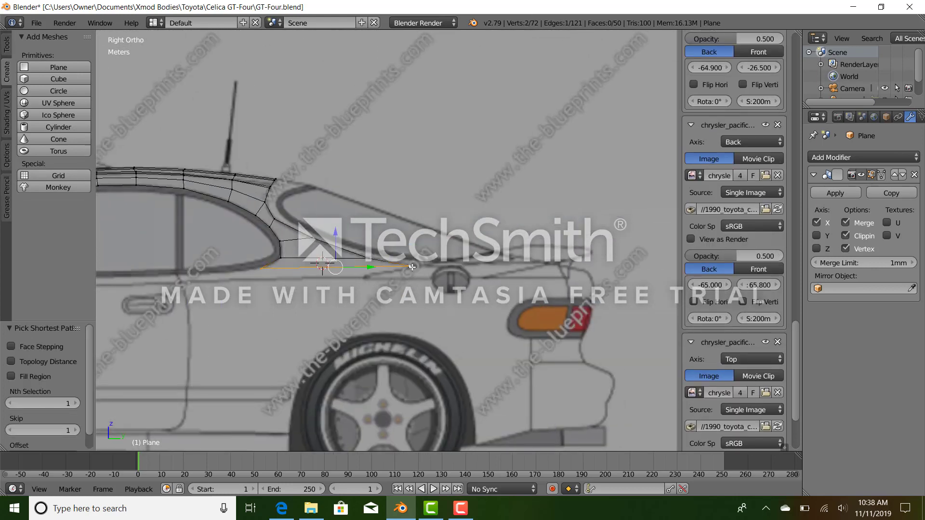
shift+middle_drag(332, 287, 363, 278)
scroll(365, 277, up, 2)
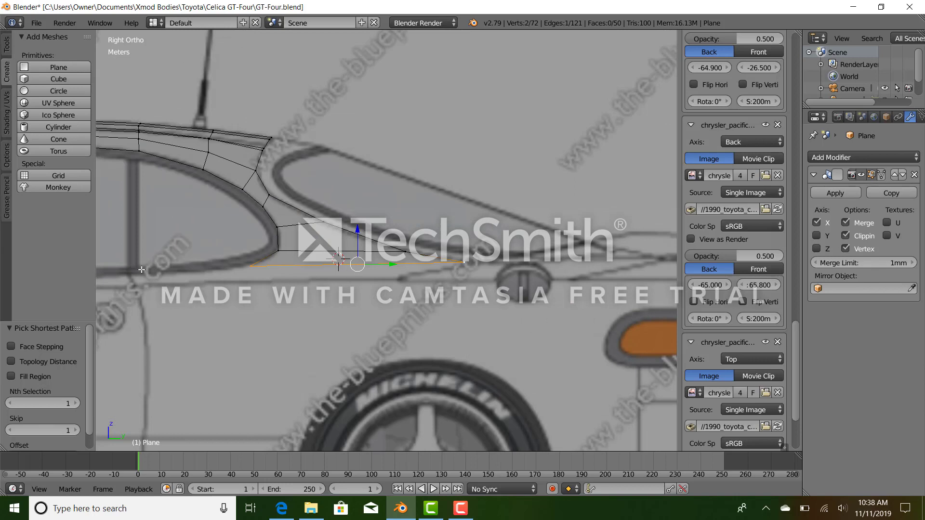
key(e)
key(z)
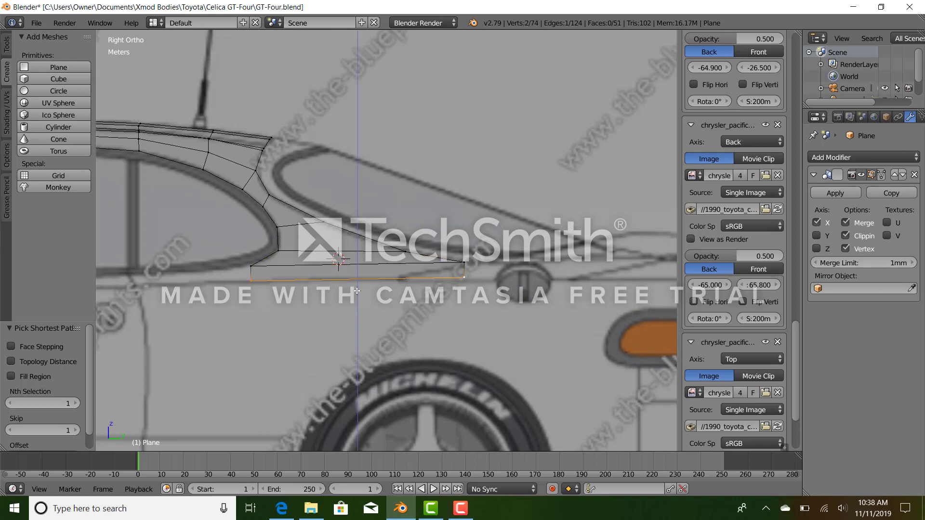
click(357, 294)
Step: Adjust the height of the extruded edge's rear vertex along Z to follow the blueprint's body line
scroll(428, 286, up, 2)
scroll(458, 291, down, 1)
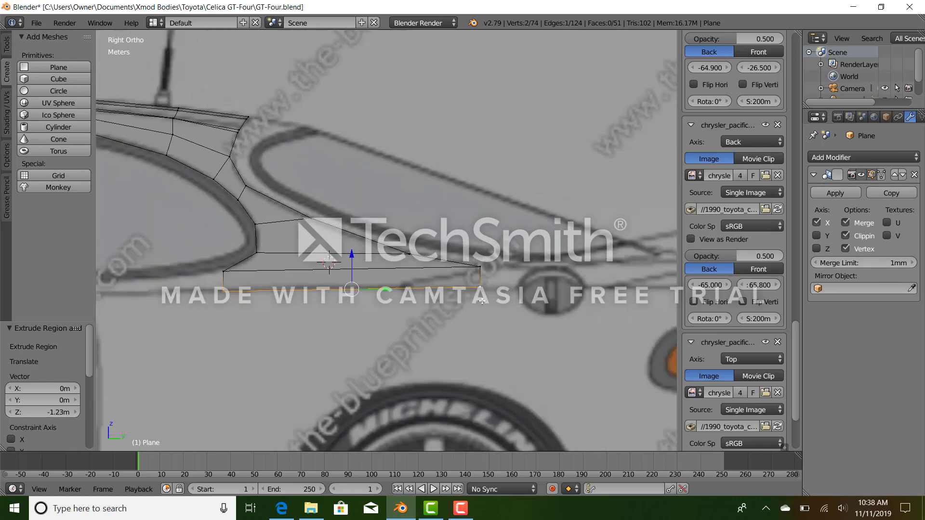
right_click(483, 295)
key(g)
key(z)
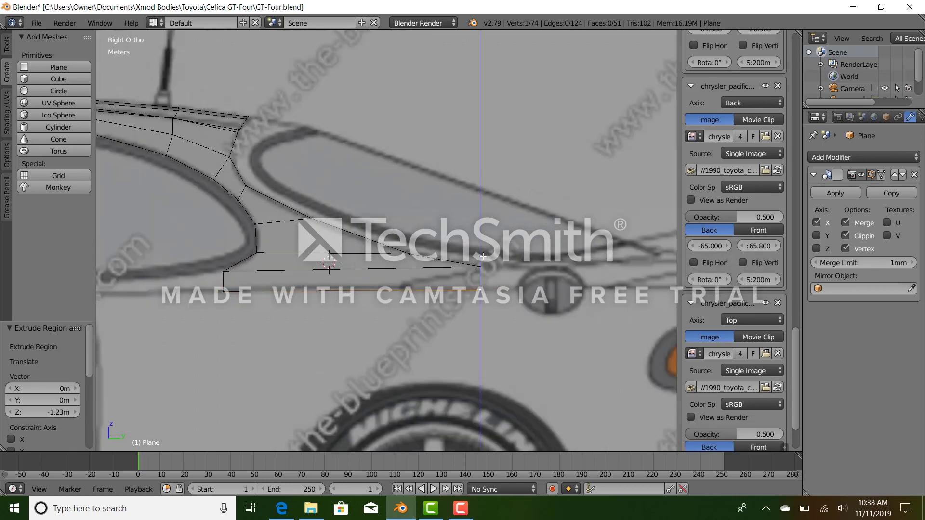
click(483, 255)
Step: Select the whole extruded lower edge and compare its position with the blueprint in the top and side views
ctrl+right_click(234, 292)
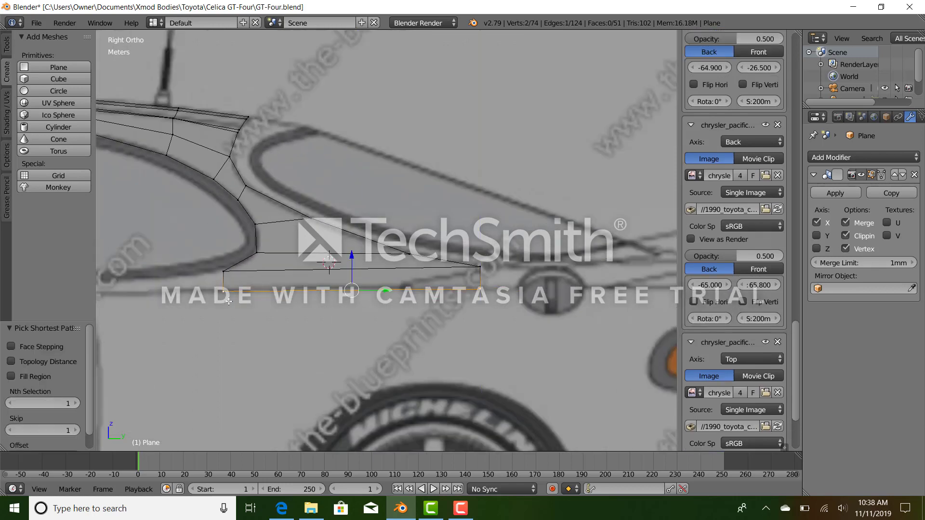
key(KP_7)
scroll(491, 273, down, 6)
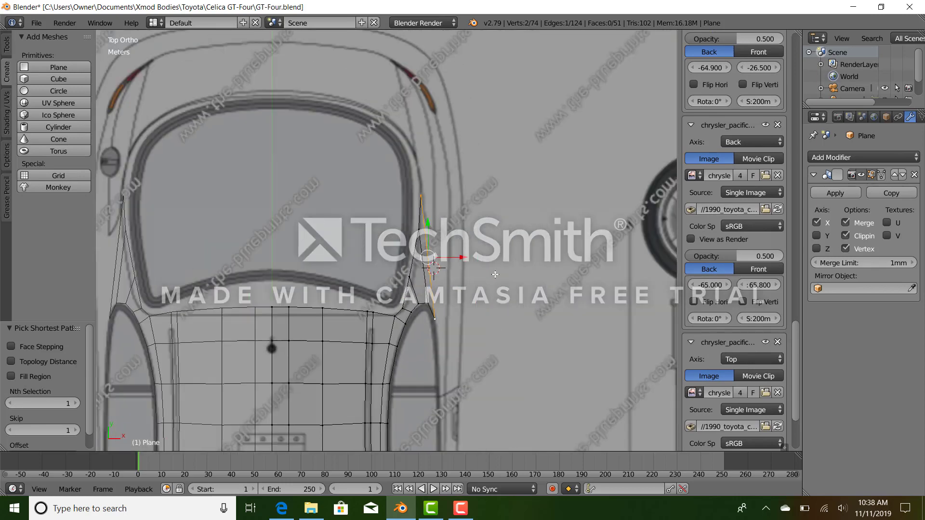
scroll(491, 274, up, 4)
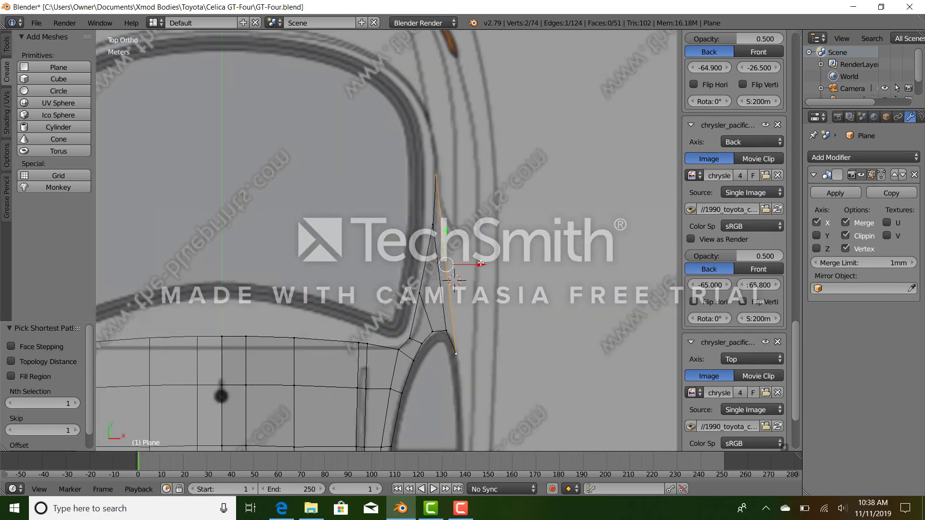
scroll(460, 237, down, 5)
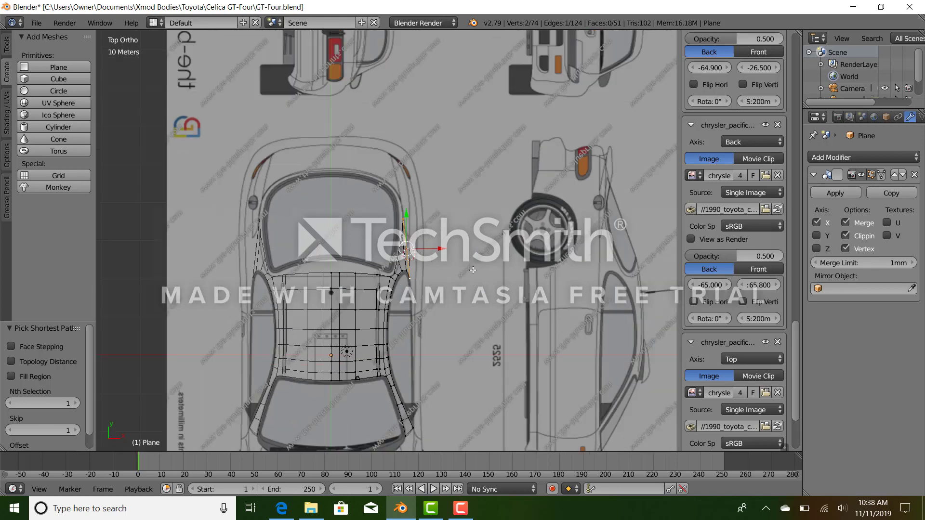
scroll(446, 288, up, 2)
key(KP_3)
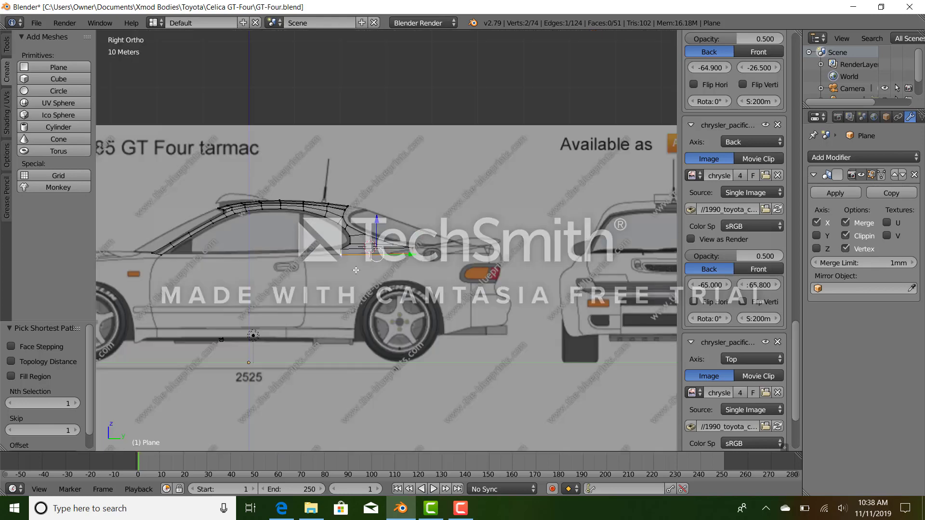
key(KP_7)
scroll(462, 199, up, 3)
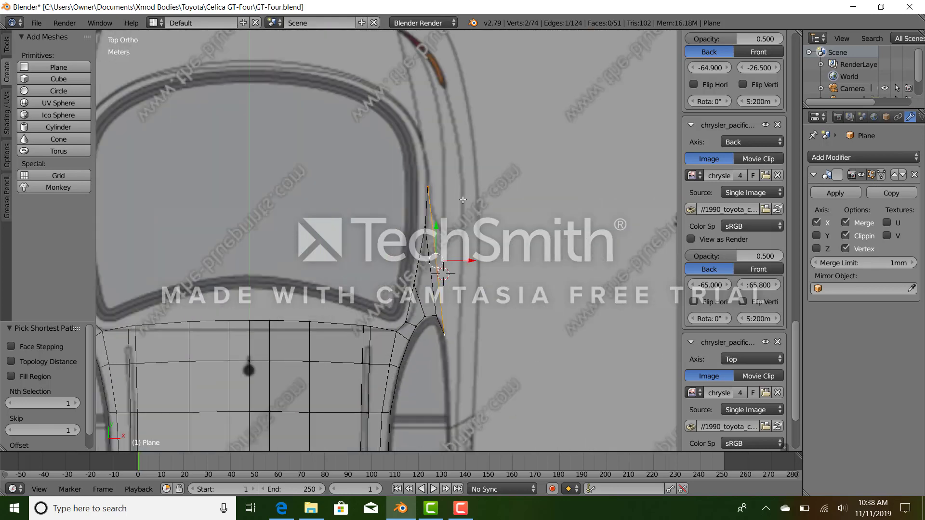
key(KP_3)
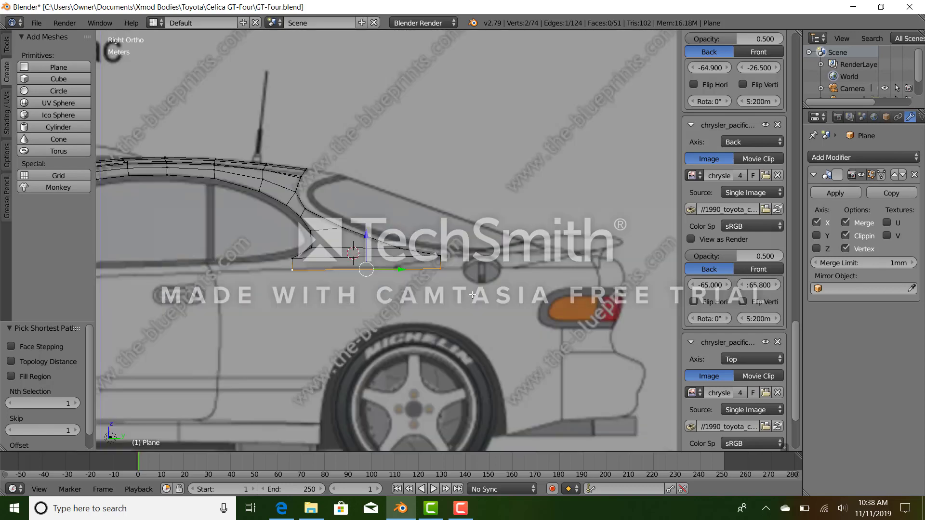
key(KP_7)
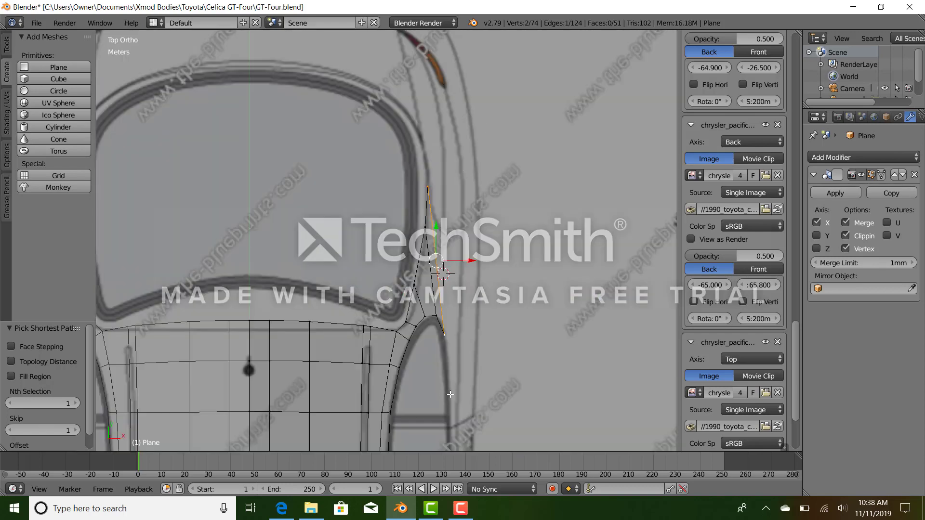
key(KP_3)
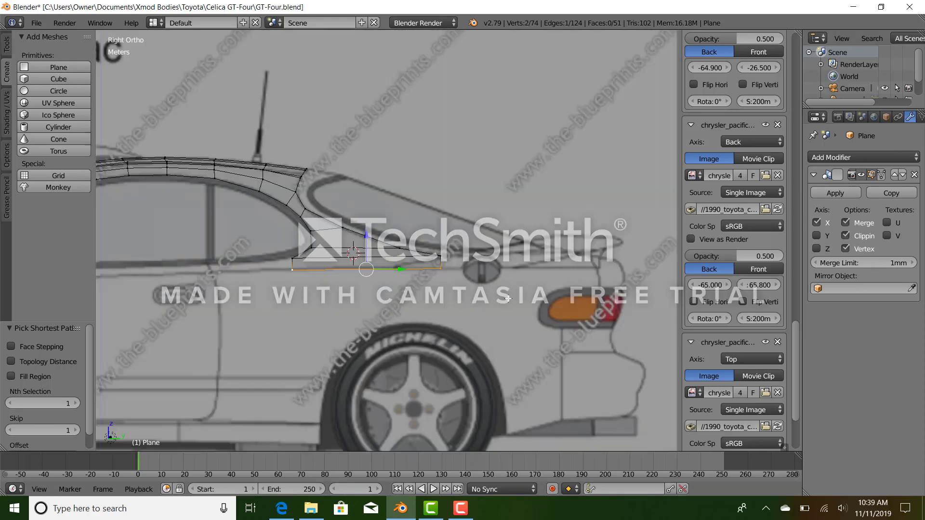
key(KP_7)
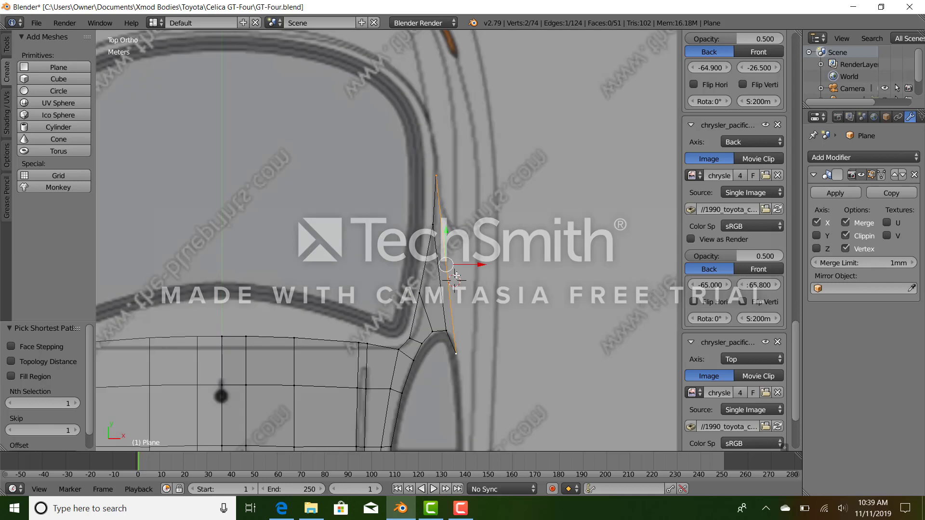
Step: Move the extruded lower edge 84.5 cm outward along X in the top view
shift+middle_drag(497, 273, 447, 227)
key(g)
key(x)
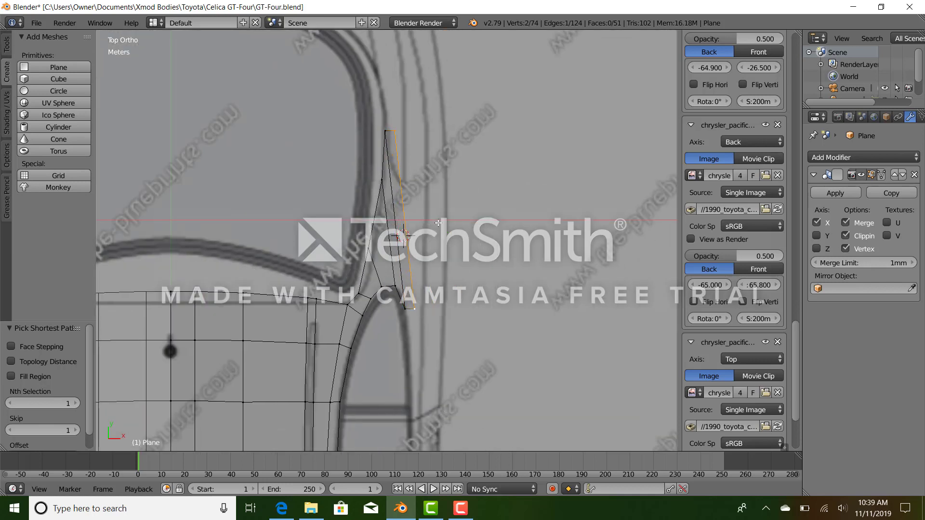
click(438, 223)
Step: Align the edge with the top-view body line by moving its rear vertex outward and its front vertex slightly inward along X
right_click(395, 130)
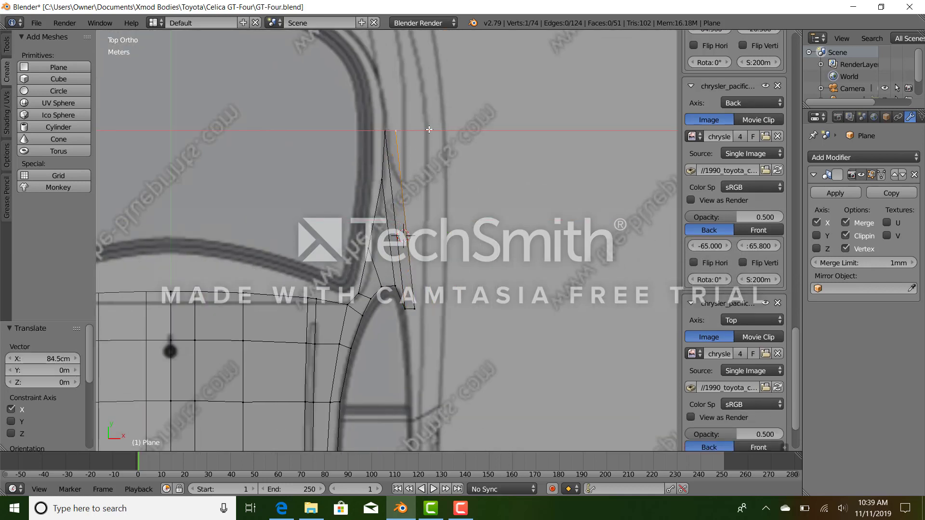
key(g)
key(x)
drag(432, 129, 433, 129)
right_click(418, 305)
drag(446, 309, 444, 309)
Step: Select both vertices of the lower edge and move them 27 cm outward along X in the back view
ctrl+right_click(407, 131)
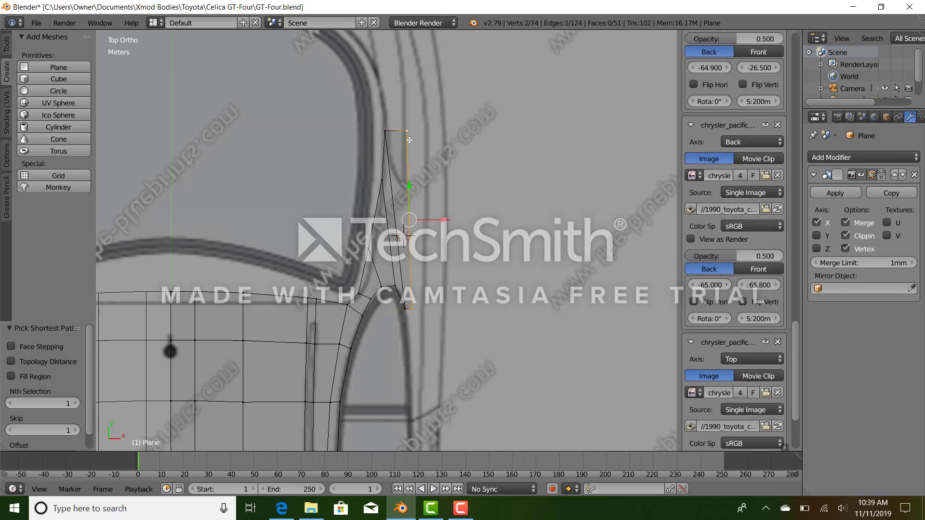
key(ctrl+KP_1)
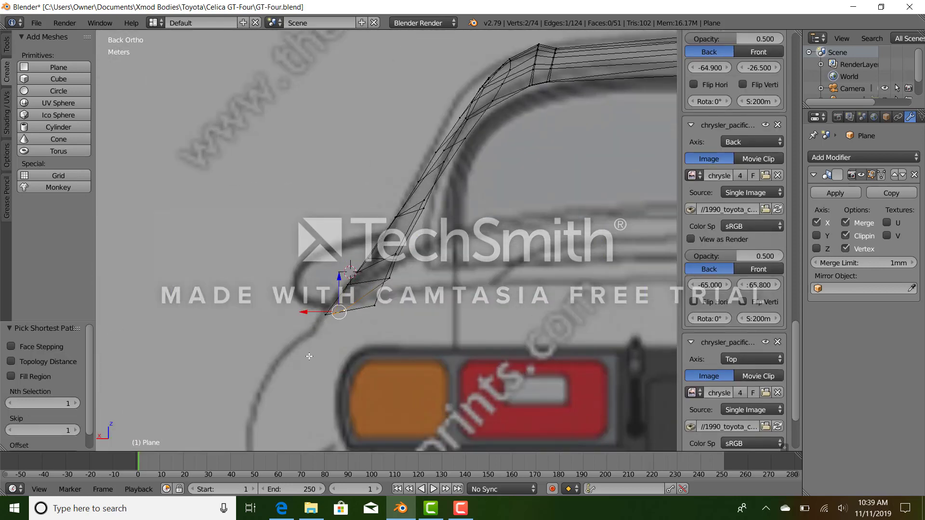
scroll(339, 304, up, 3)
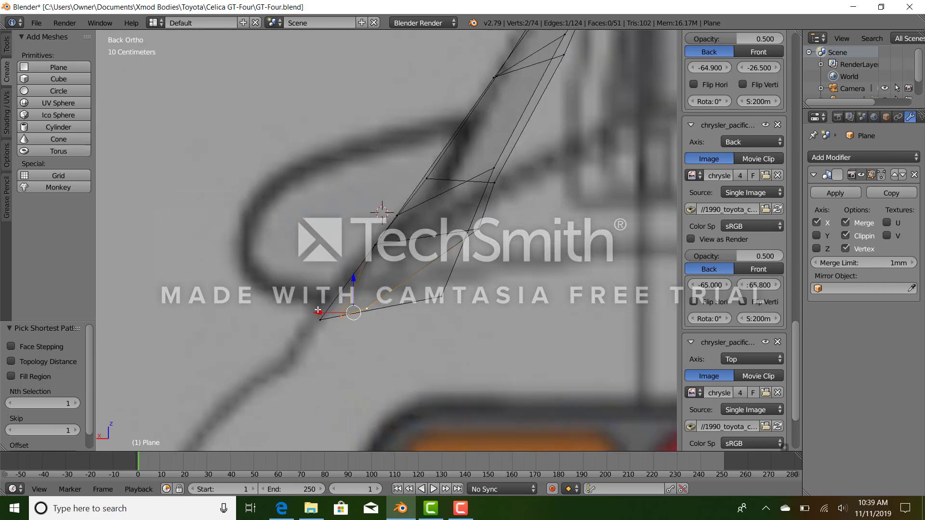
drag(320, 312, 304, 312)
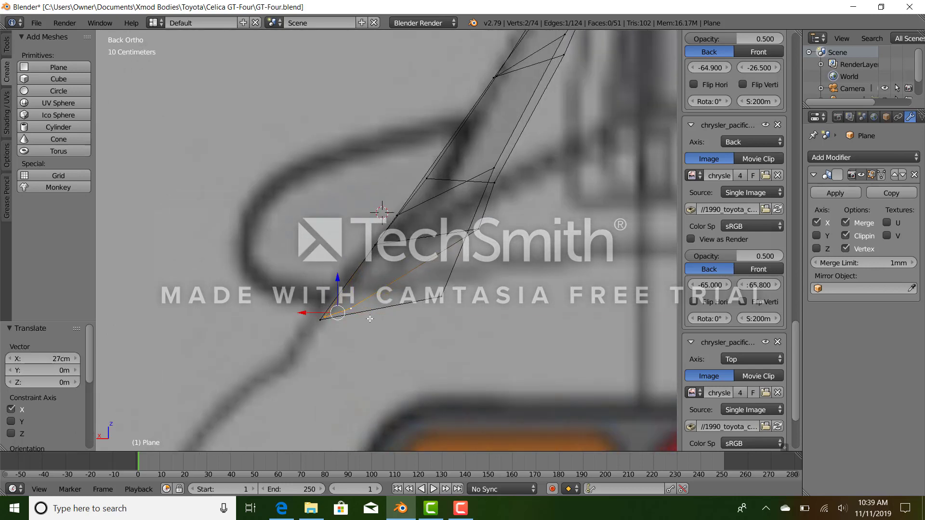
Step: Switch to solid shading and move the lower edge's rear vertex 7.37 cm inward along X
right_click(354, 309)
key(z)
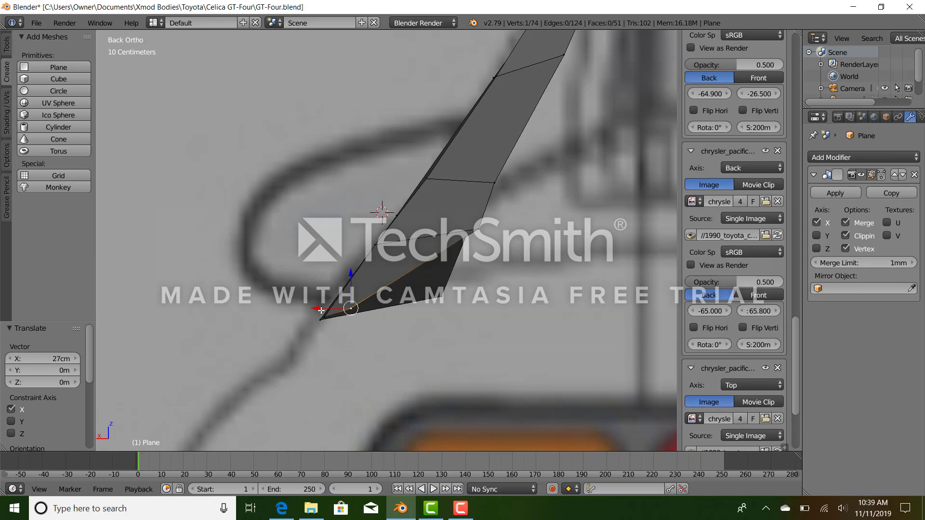
drag(320, 309, 326, 307)
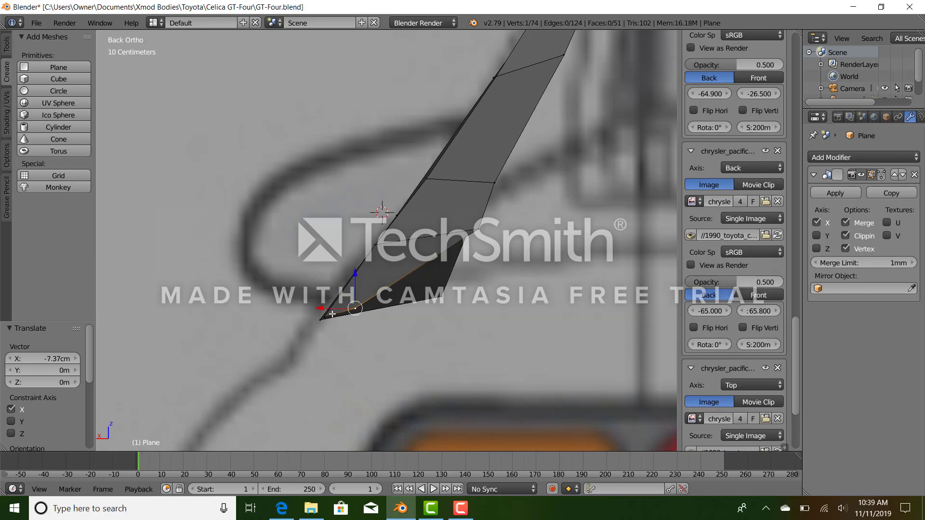
Step: Select both vertices of the side panel's lower edge and extrude it downward and outward along the back-view body line
key(KP_7)
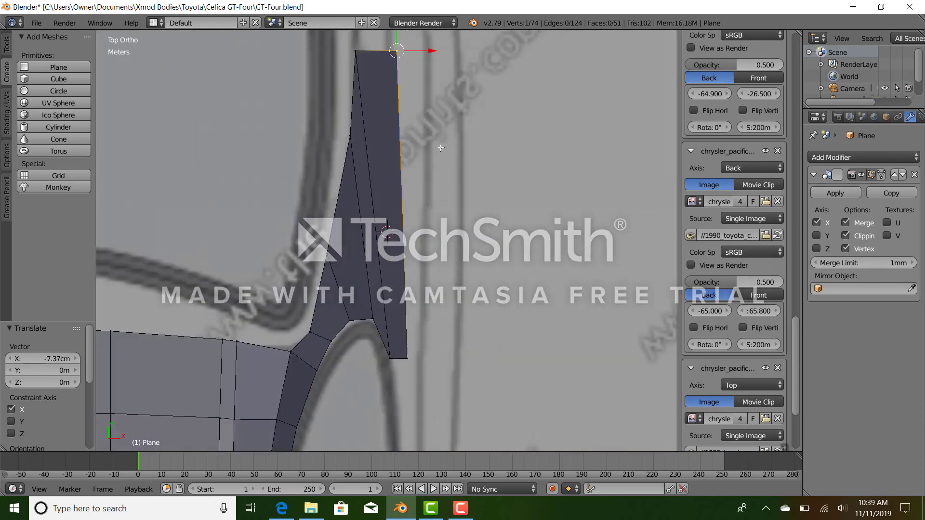
scroll(437, 137, down, 3)
shift+middle_drag(426, 117, 421, 140)
scroll(404, 217, up, 2)
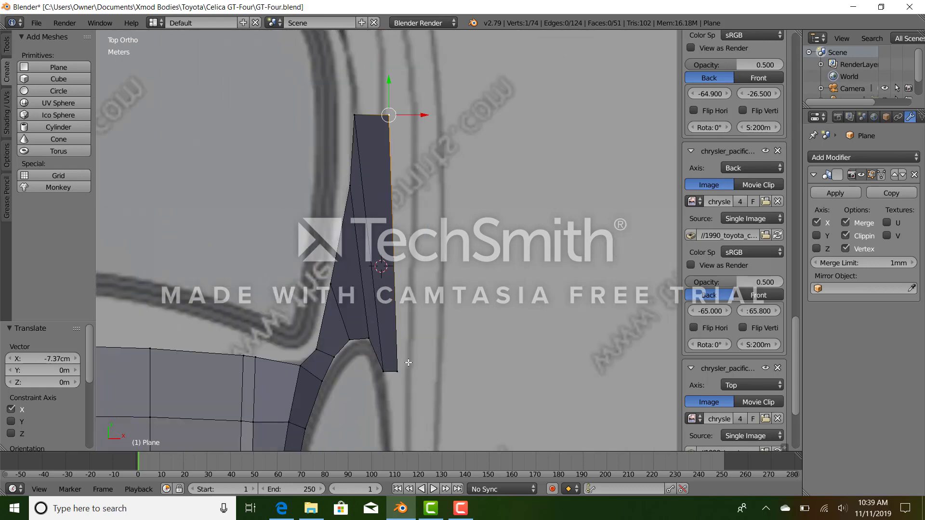
ctrl+click(408, 362)
key(KP_3)
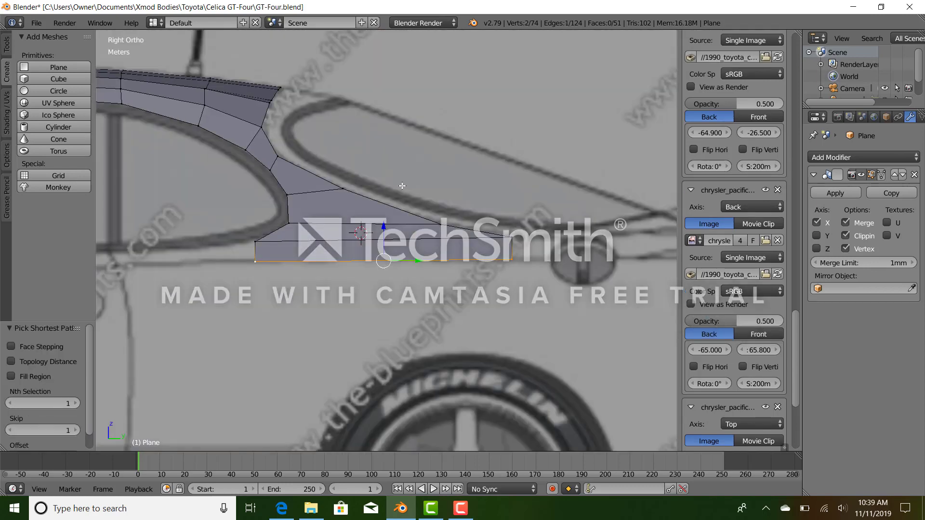
key(KP_Decimal)
scroll(392, 267, up, 3)
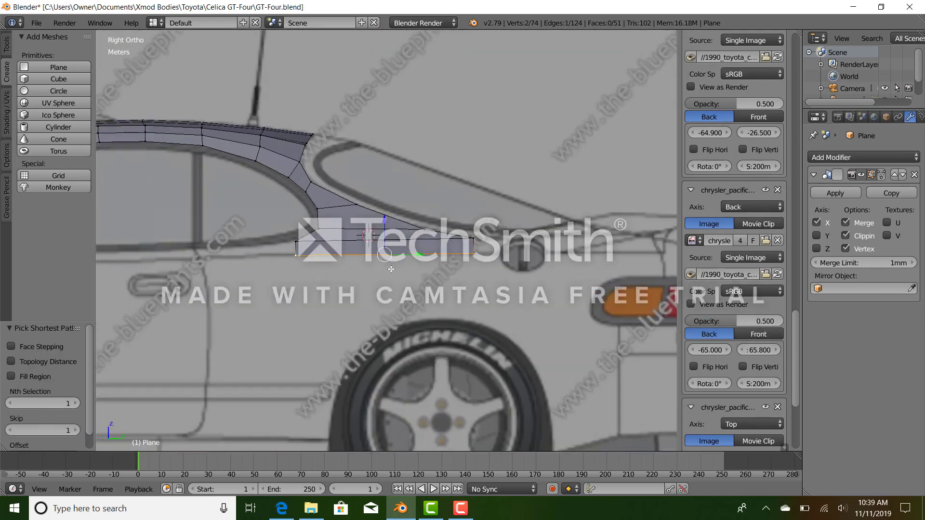
key(ctrl+KP_1)
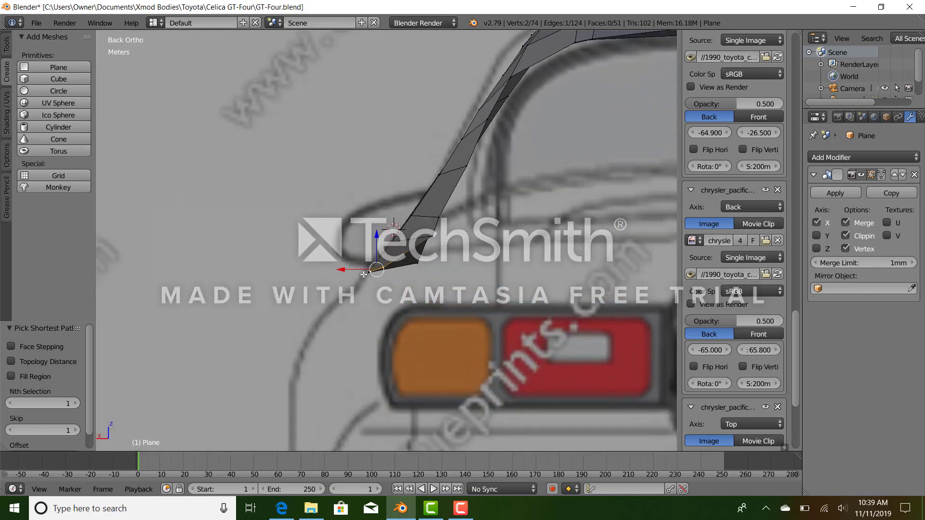
key(e)
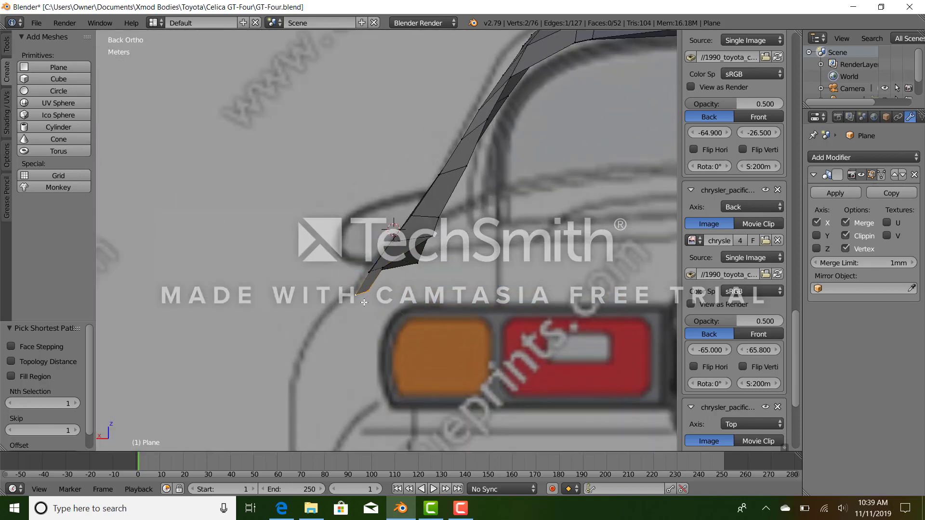
click(364, 301)
Step: Flatten the extruded edge by scaling it to 0.142 along Z, and nudge it onto the body line
key(g)
click(355, 301)
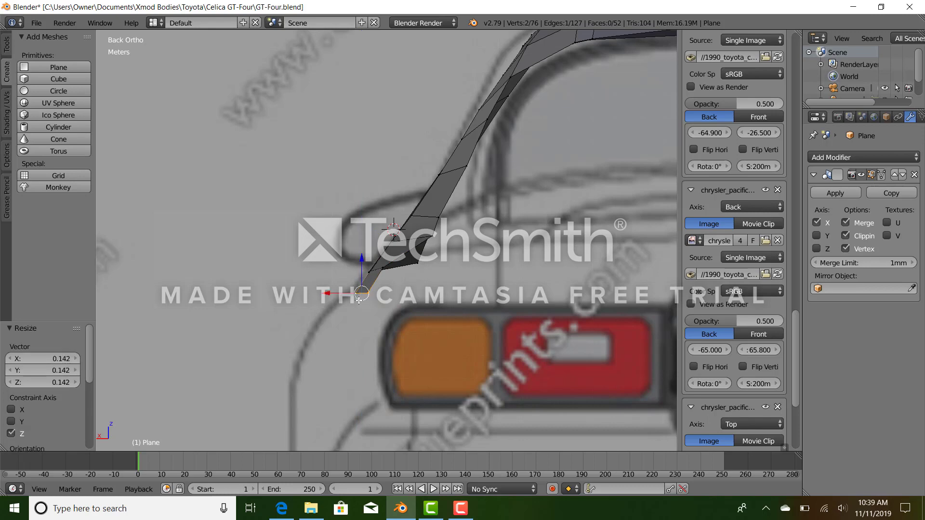
click(356, 300)
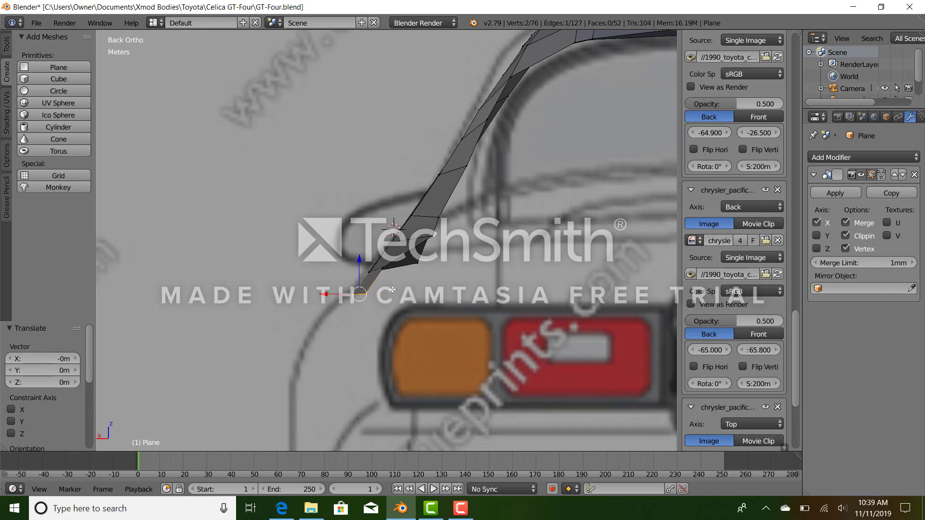
key(KP_3)
scroll(392, 289, down, 5)
scroll(393, 289, up, 2)
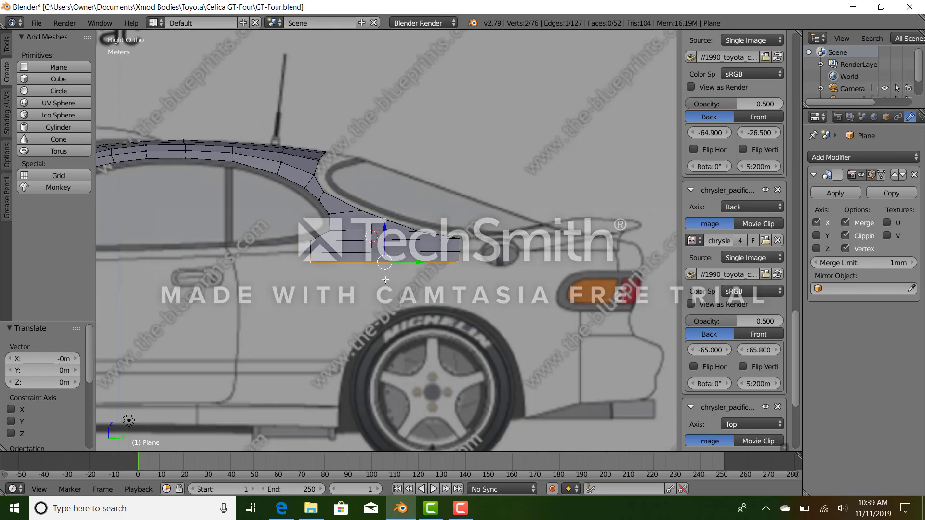
Step: Extrude the lower edge in the back view, 1.45 m outward along X and 1.1 m downward along Z
key(ctrl+KP_1)
scroll(353, 288, up, 3)
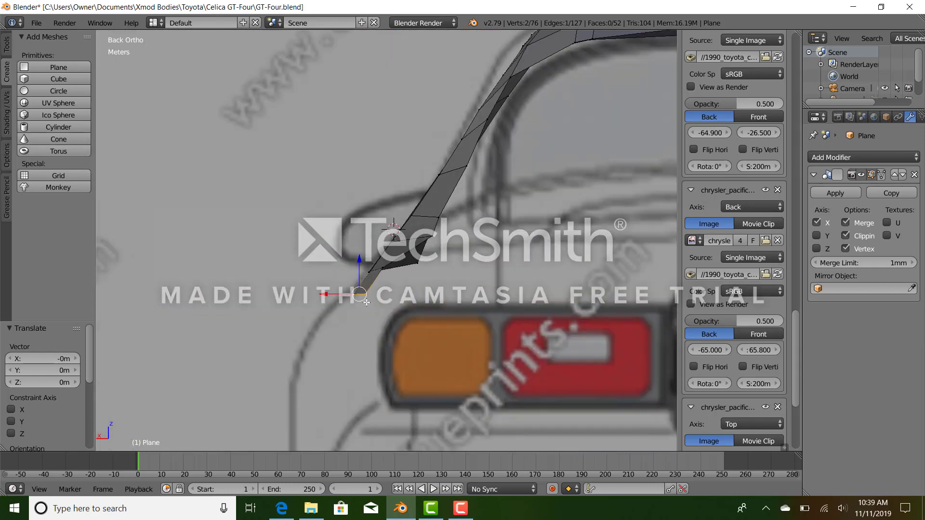
key(e)
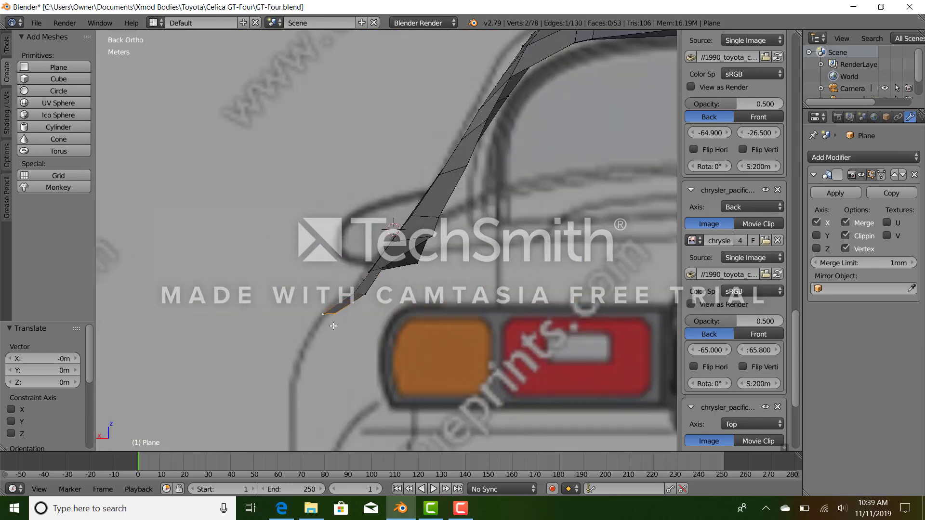
click(330, 332)
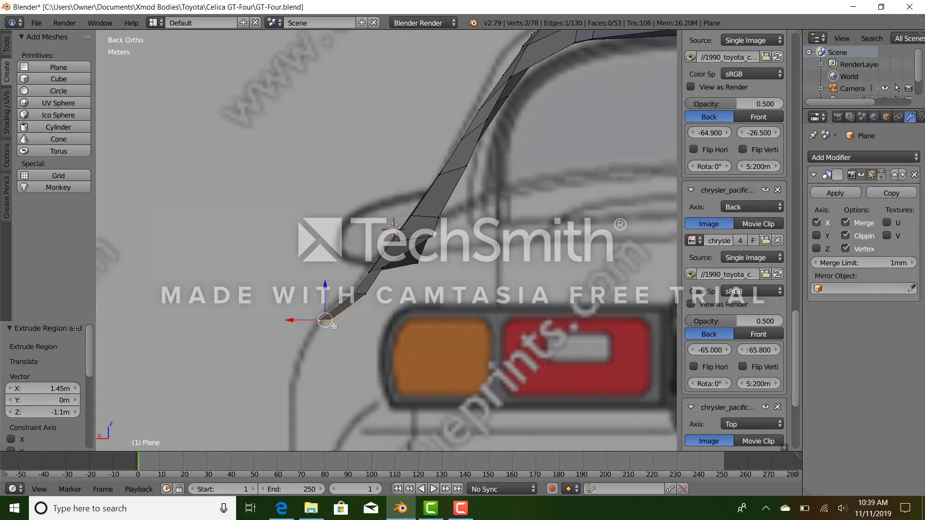
Step: Move the front vertex of the new lower edge slightly inward along X in the top view
key(KP_3)
scroll(354, 310, down, 10)
middle_drag(353, 310, 461, 304)
key(KP_7)
scroll(427, 293, up, 7)
right_click(434, 351)
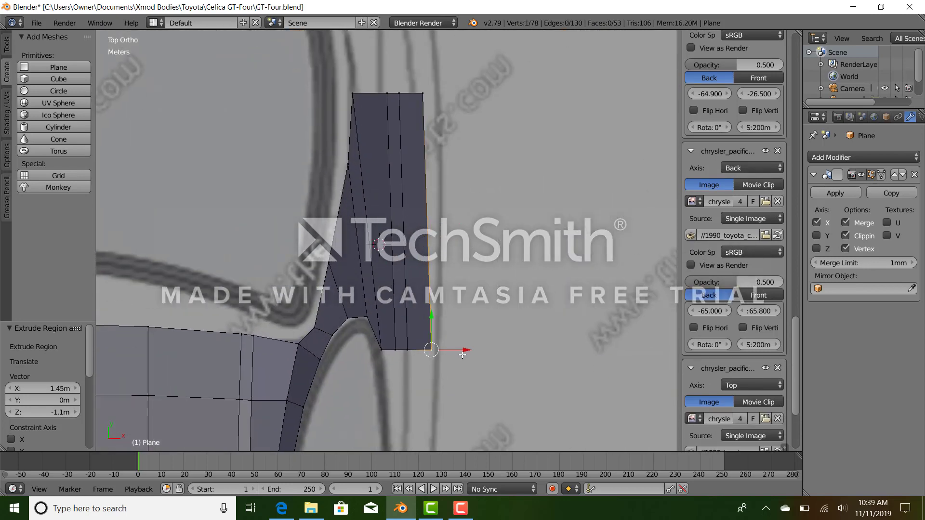
drag(463, 350, 456, 351)
Step: Select the whole lower edge and extrude it 1.12 m outward along X and 1.78 m downward along Z in the back view
middle_drag(456, 351, 438, 295)
ctrl+right_click(438, 295)
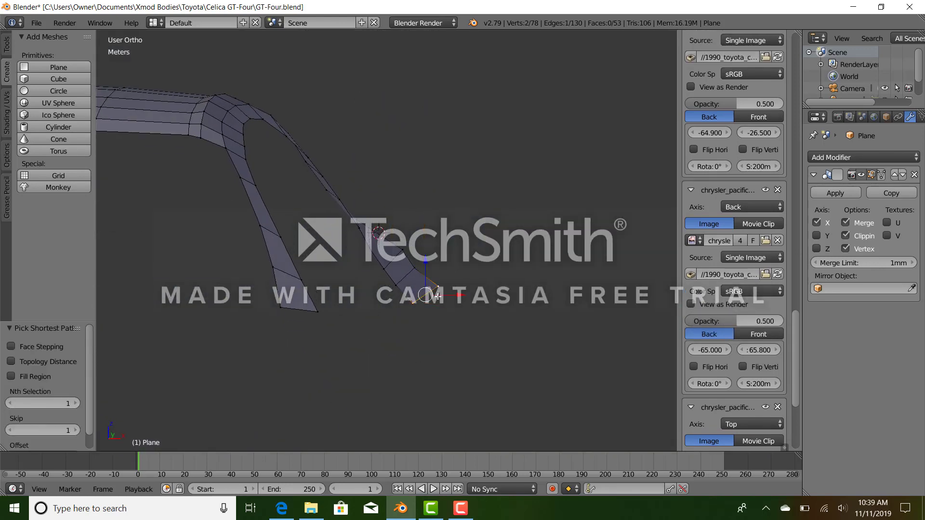
key(KP_3)
scroll(428, 305, up, 4)
scroll(426, 357, down, 7)
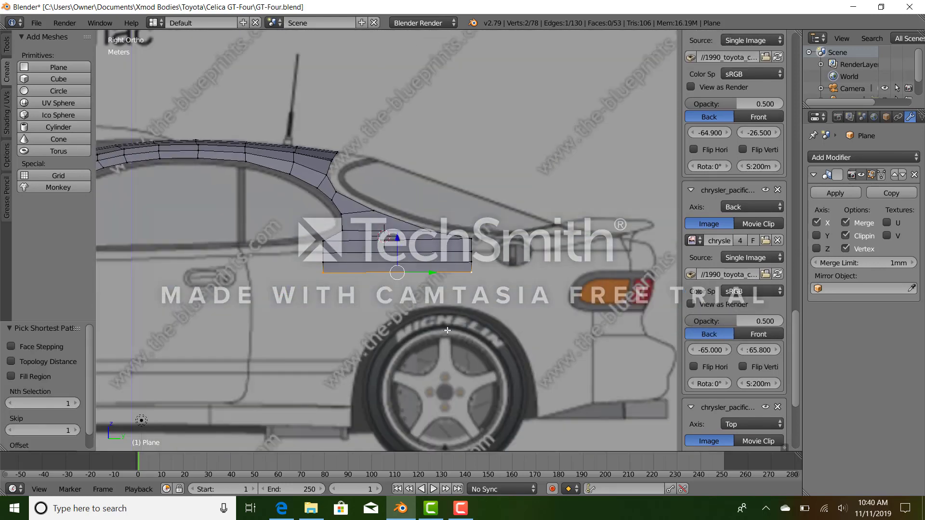
shift+middle_drag(423, 310, 405, 296)
key(KP_1)
key(ctrl+KP_1)
scroll(346, 266, up, 4)
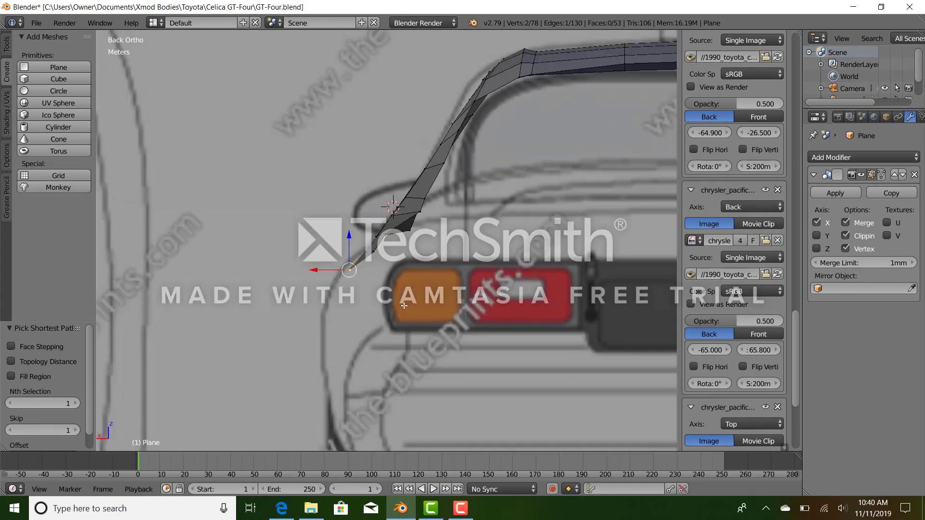
key(e)
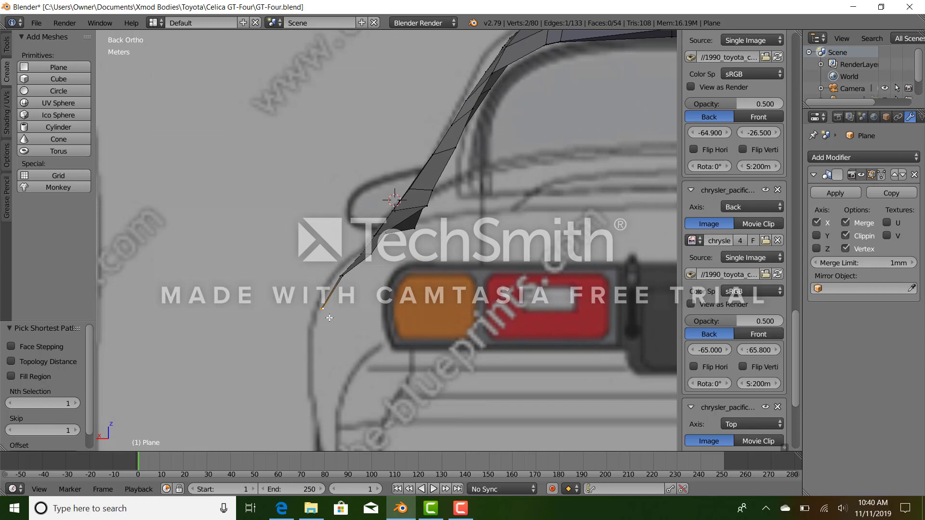
click(327, 320)
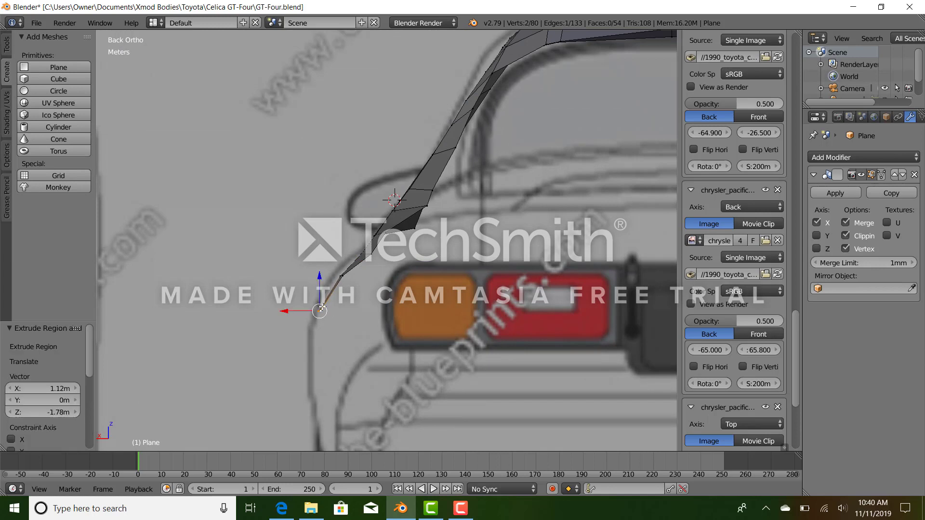
Step: Scale the new lower edge to 0.511 along X and move it 22 cm inward along X in the top view
key(s)
key(x)
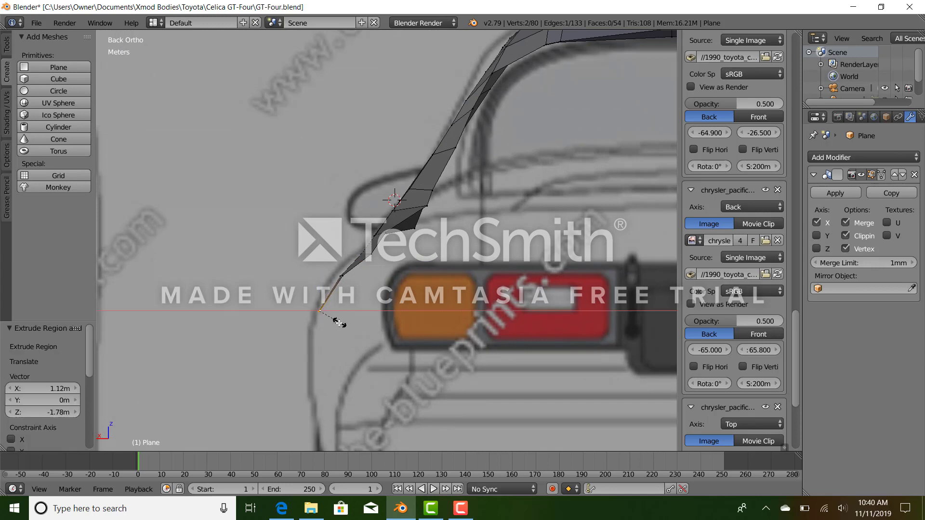
click(304, 322)
key(KP_7)
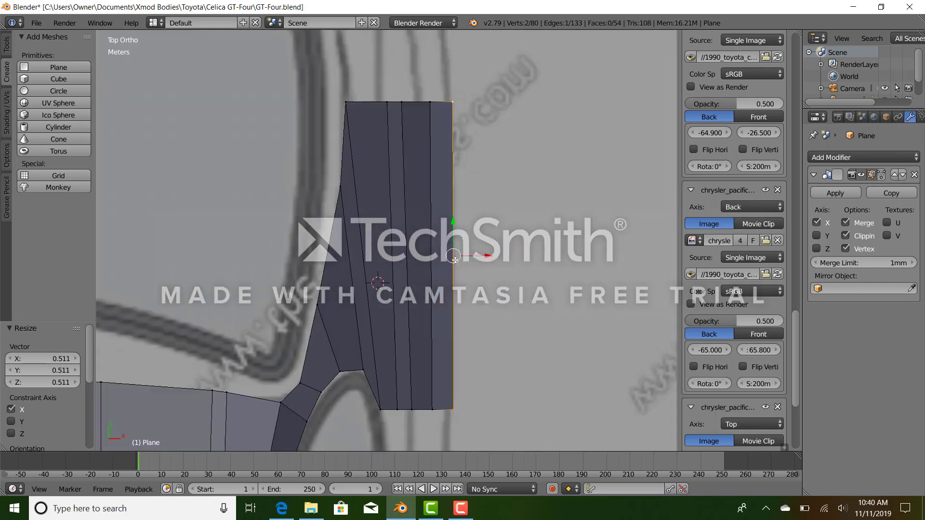
drag(488, 254, 483, 255)
Step: Reselect both lower edge vertices and extrude the edge 26.4 cm outward along X and 1.41 m downward along Z in the back view
right_click(467, 402)
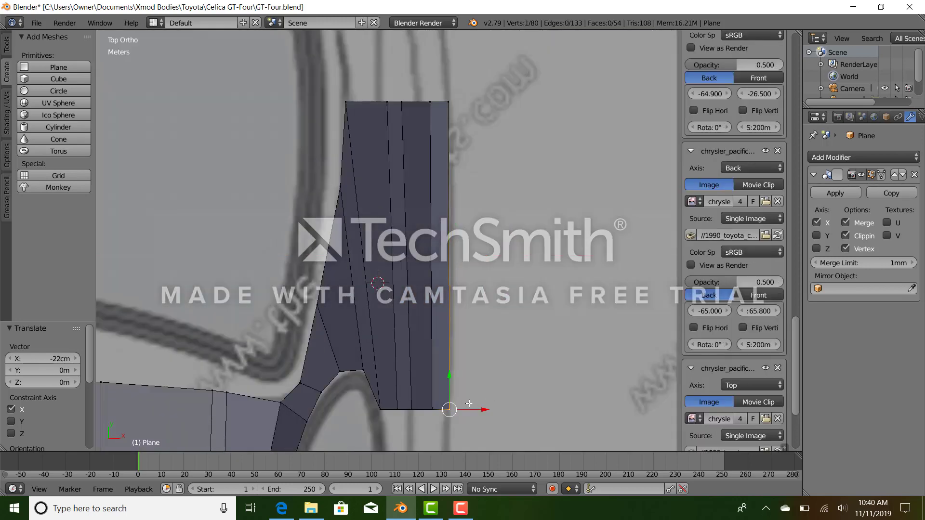
scroll(481, 377, down, 3)
scroll(482, 377, down, 2)
middle_drag(482, 377, 403, 327)
key(KP_3)
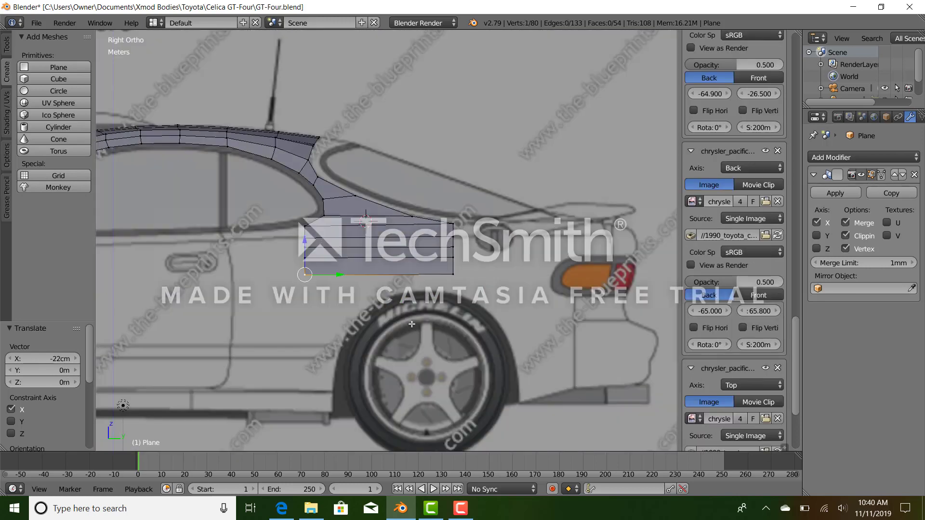
scroll(499, 302, up, 4)
ctrl+right_click(503, 299)
key(ctrl+KP_1)
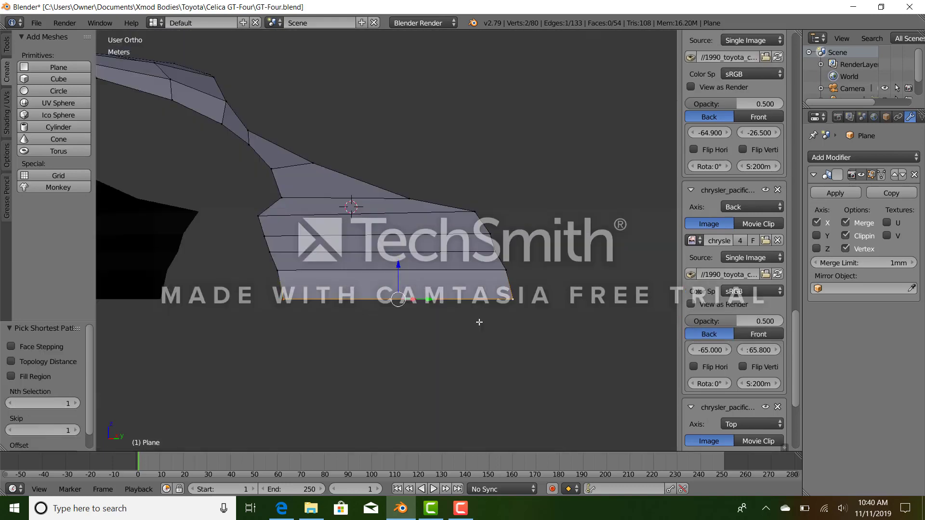
key(e)
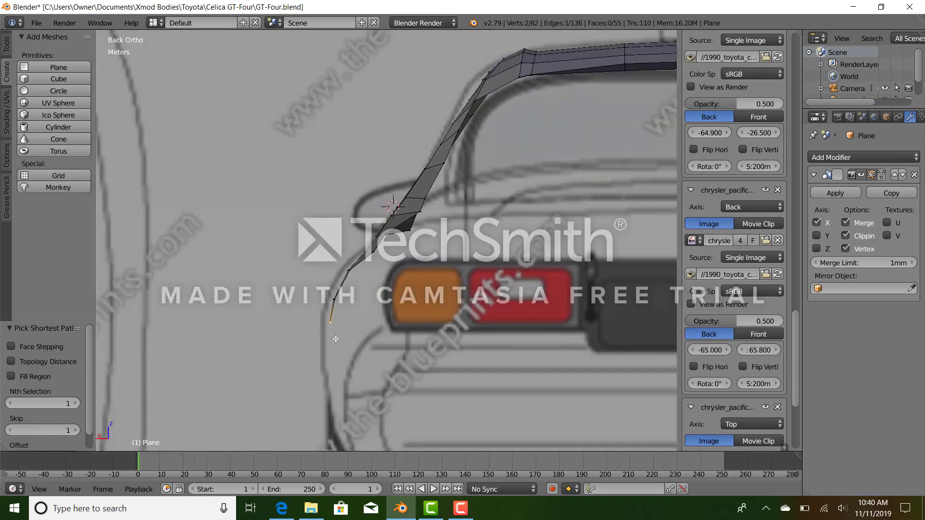
click(334, 339)
Step: Raise the lowest edge 29.3 cm along Z in the side view and check it against the back view
key(KP_3)
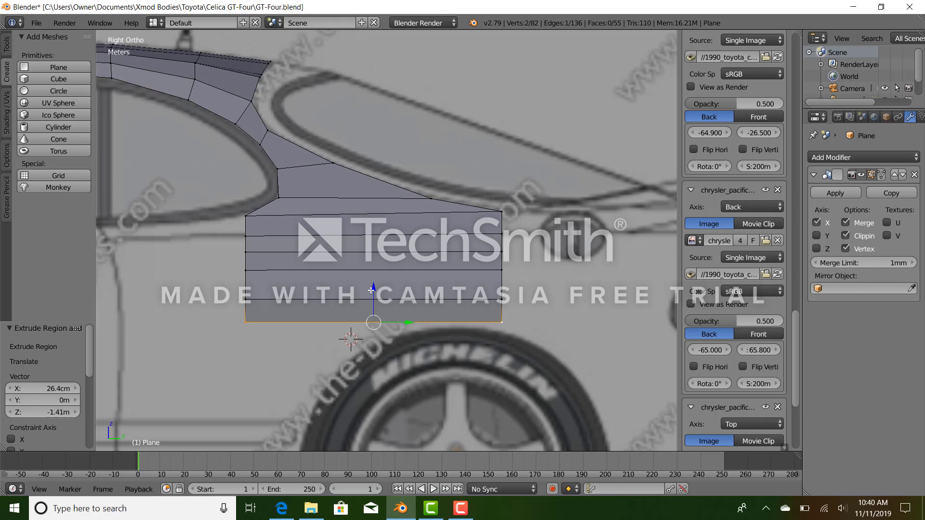
drag(371, 288, 372, 284)
key(ctrl+KP_1)
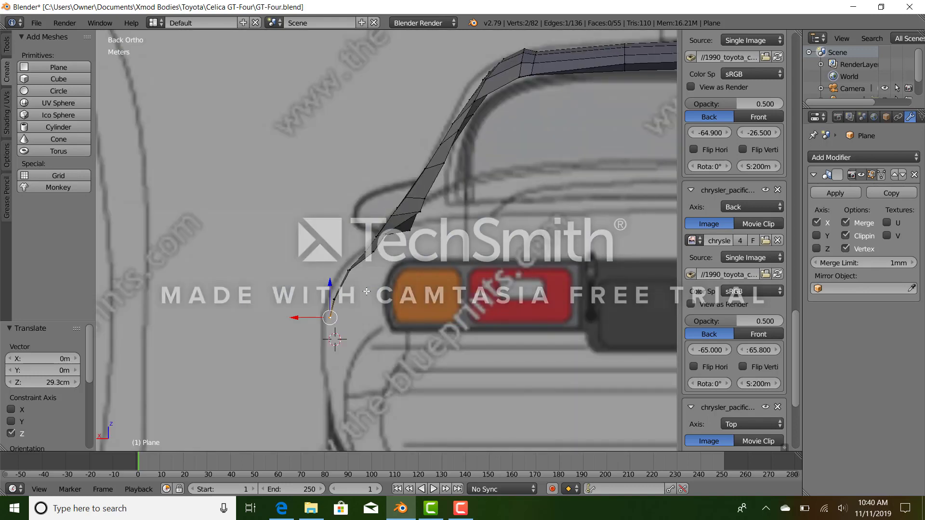
Step: Add a single loop cut running down the middle of the rear side panel and up through the roof pillar, slid slightly rearward
key(KP_3)
scroll(364, 293, down, 7)
shift+middle_drag(256, 275, 308, 280)
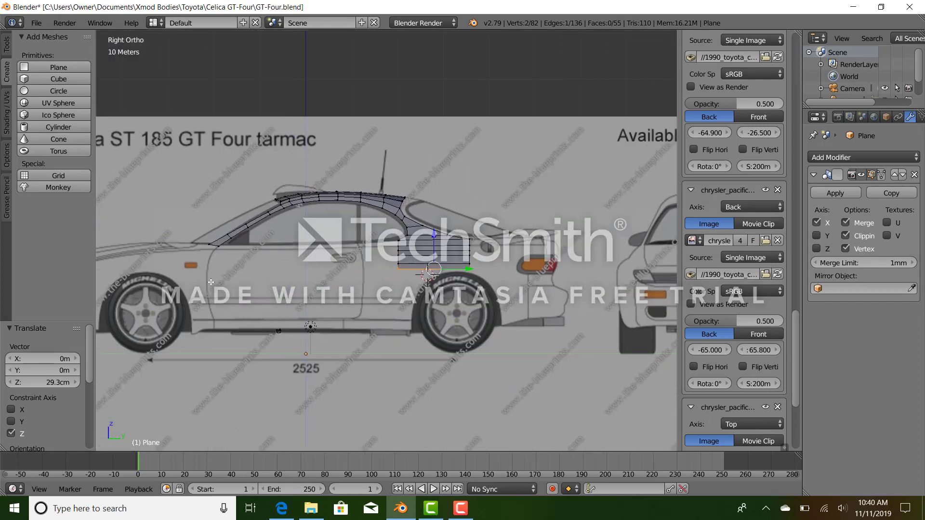
scroll(216, 256, up, 4)
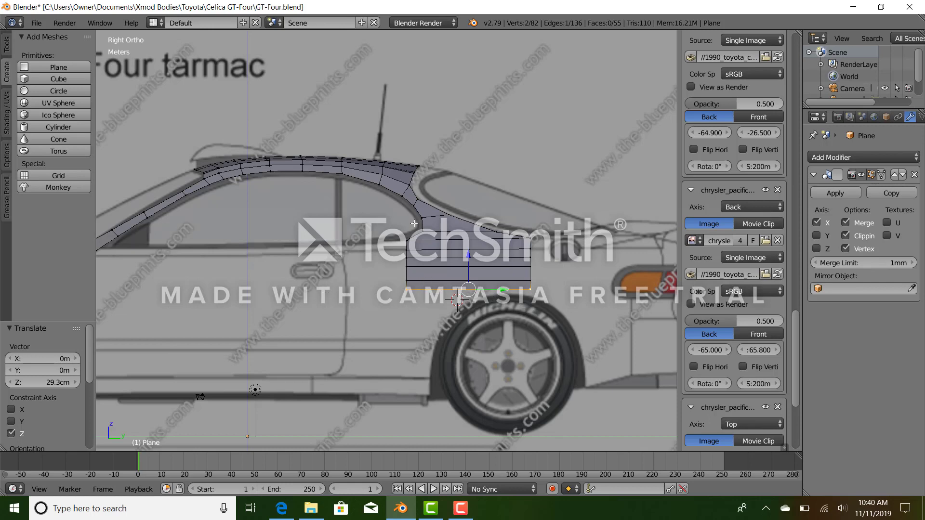
scroll(417, 295, down, 3)
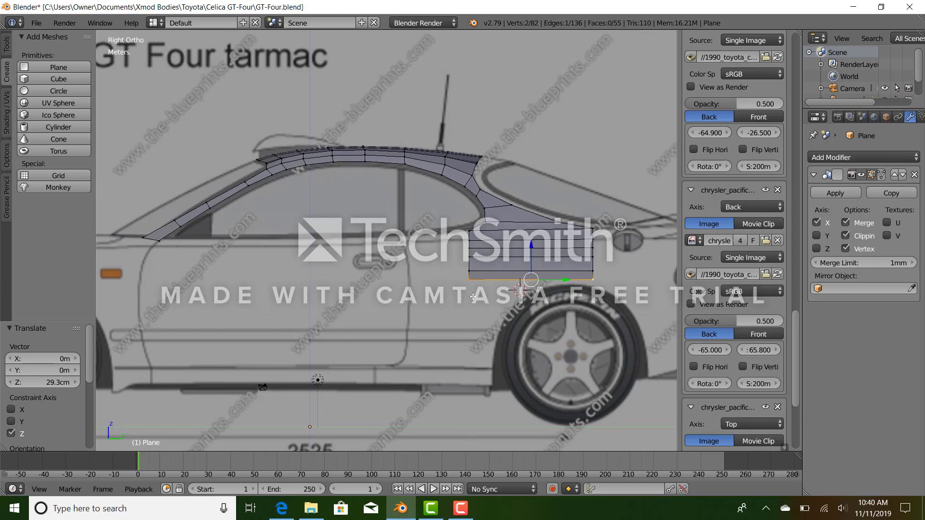
scroll(269, 237, down, 2)
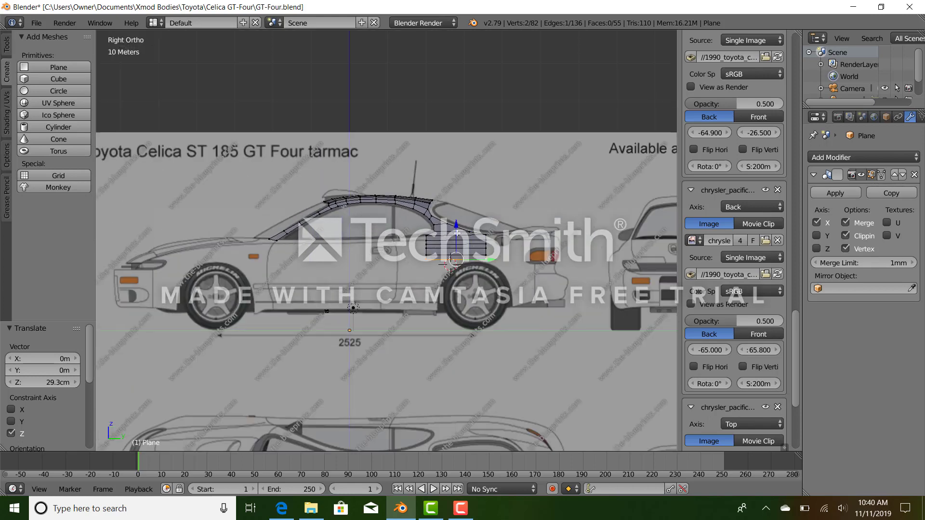
scroll(395, 232, up, 2)
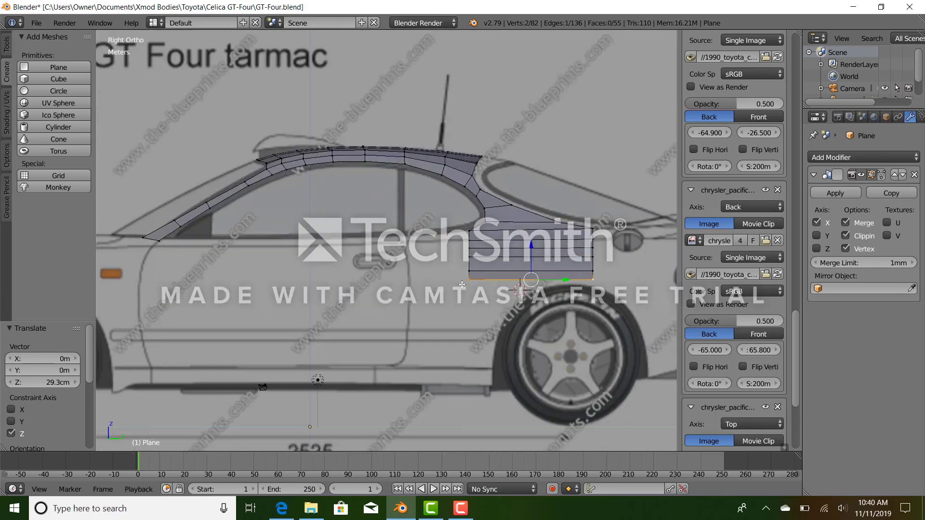
scroll(423, 249, up, 4)
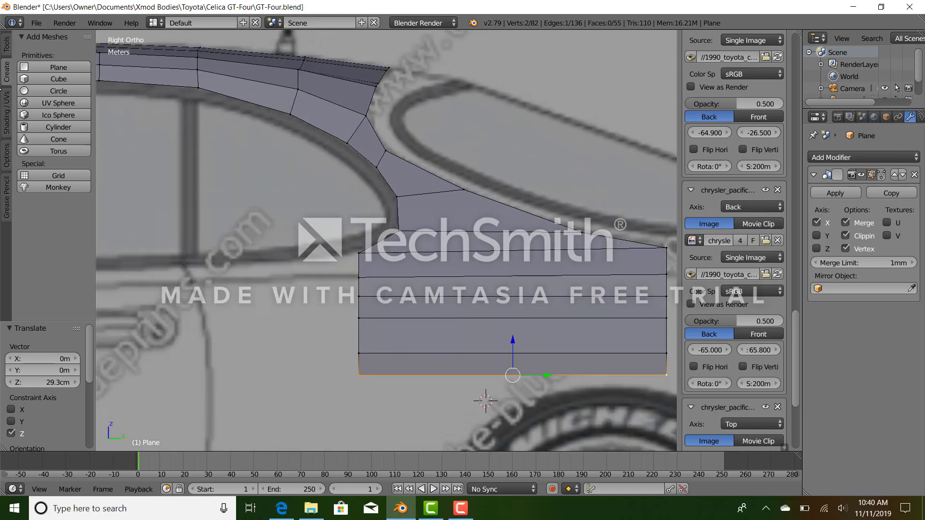
click(7, 44)
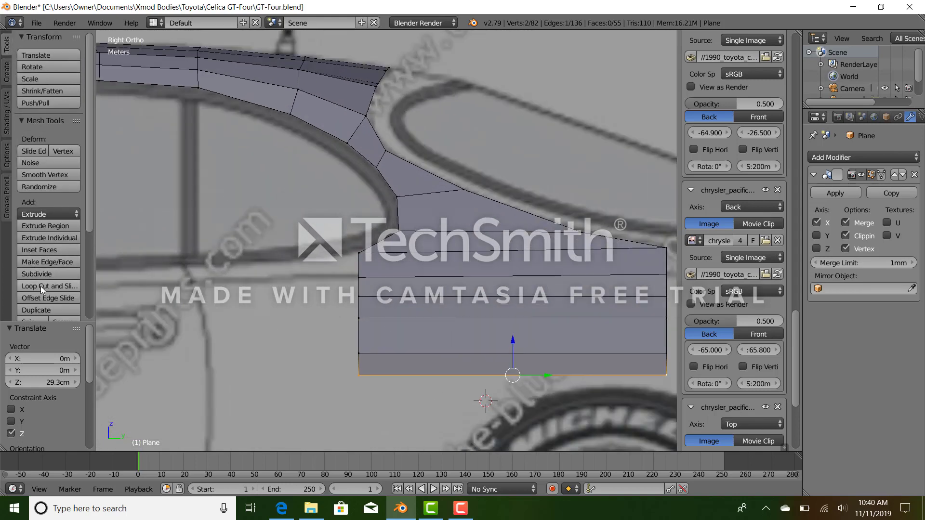
click(444, 321)
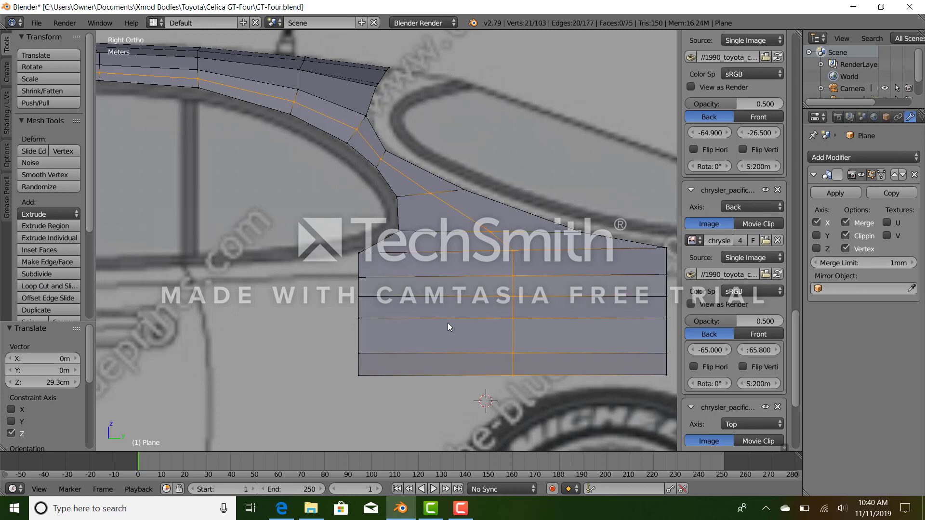
click(459, 326)
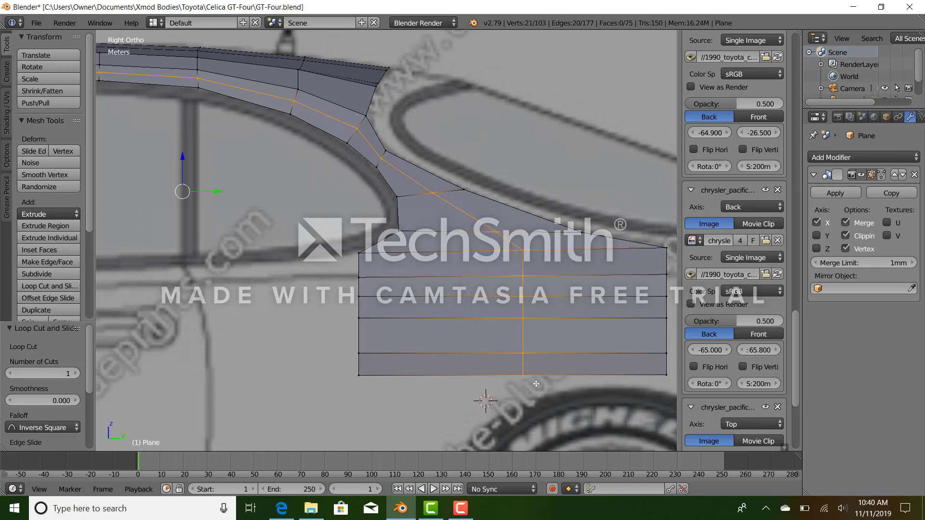
Step: Lower the front section of the rear side panel's lower edge along Z in the side view to meet the wheel arch
right_click(536, 385)
ctrl+right_click(369, 387)
drag(441, 341, 441, 351)
shift+middle_drag(438, 391, 377, 305)
Step: Move the front lower edge 5.09 cm outward along X, and extrude it 1.7 cm outward and 1.66 m downward in the back view
right_click(428, 298)
ctrl+right_click(592, 300)
scroll(470, 306, down, 2)
key(ctrl+KP_1)
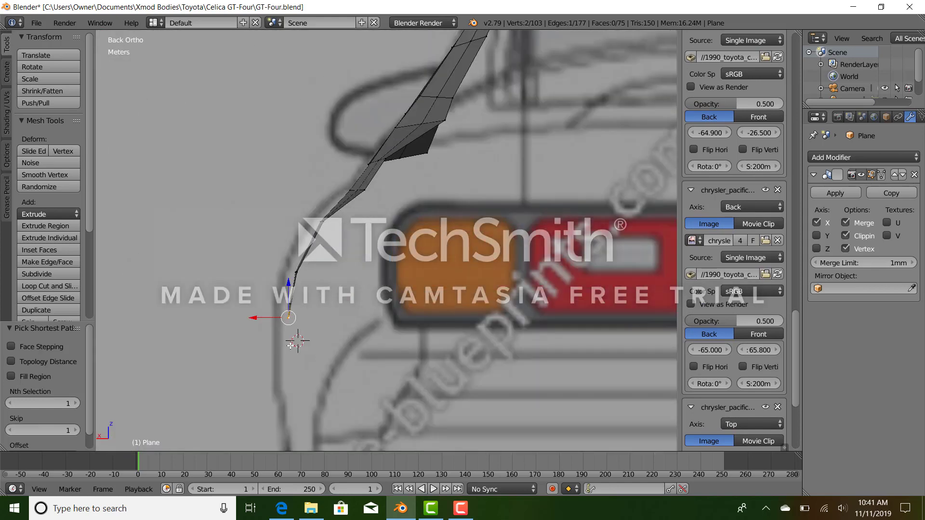
click(268, 318)
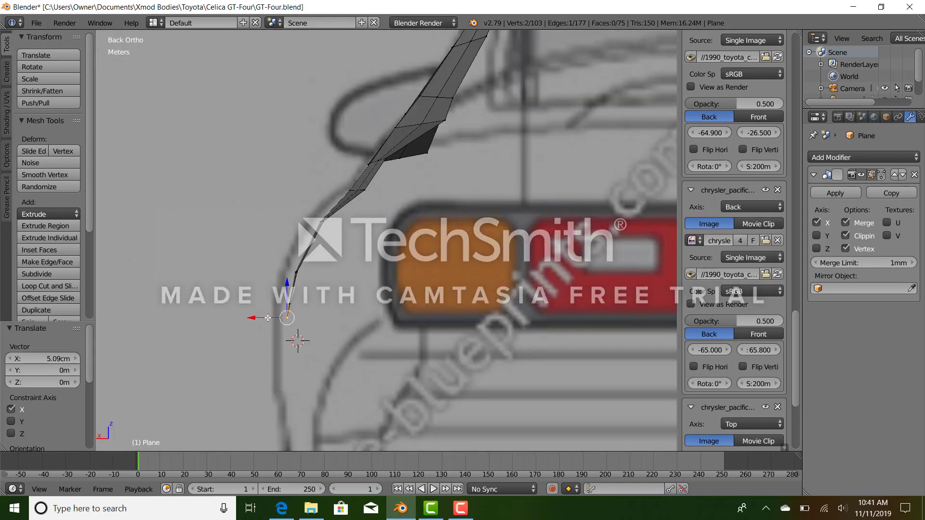
key(e)
click(303, 373)
key(KP_3)
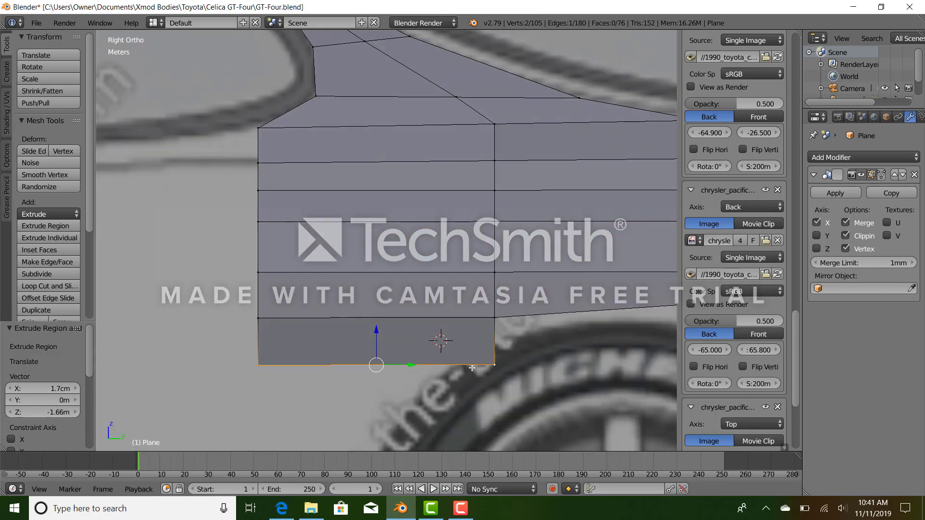
Step: Slide the new lower edge's rear vertex forward along Y to follow the wheel arch in the side view
scroll(470, 326, down, 3)
key(g)
key(y)
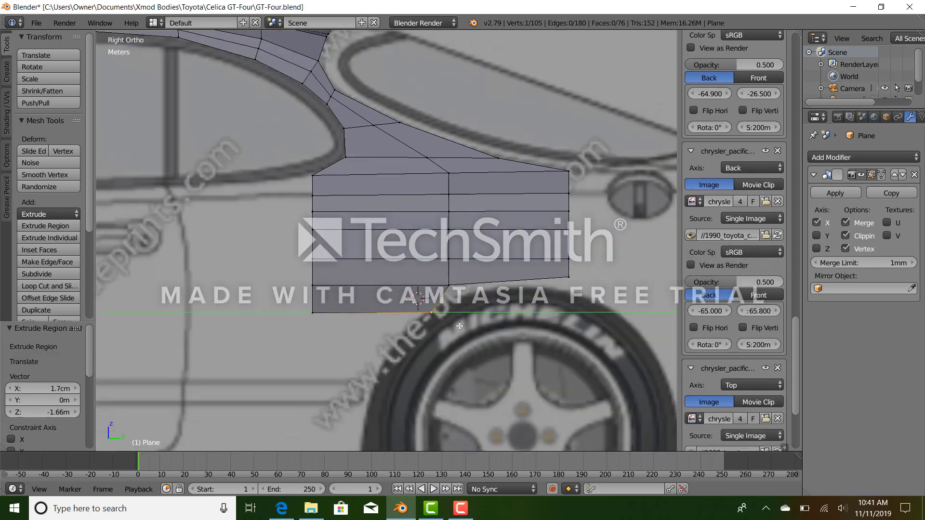
click(433, 333)
Step: Select the whole new lower edge and extrude it 20.5 cm inward along X and 2.67 m downward along Z in the back view
ctrl+right_click(314, 328)
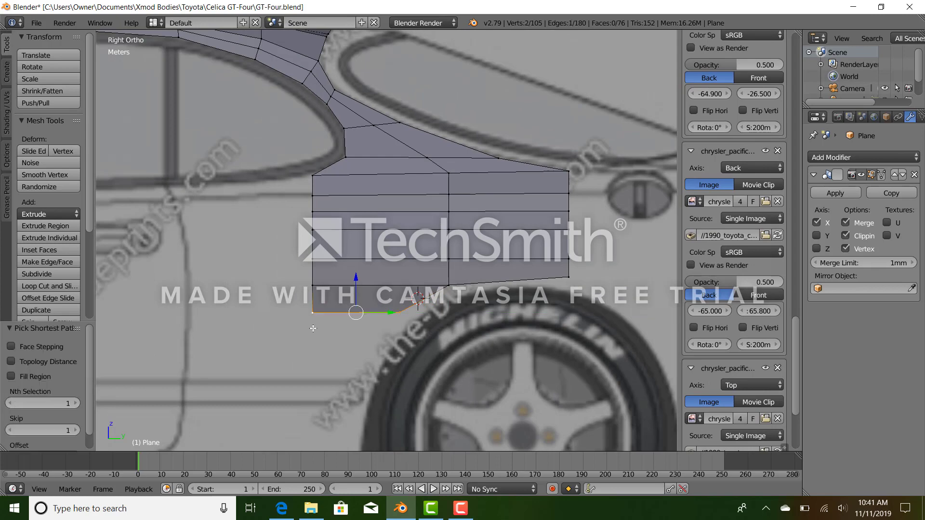
middle_drag(462, 324, 510, 368)
scroll(437, 339, down, 6)
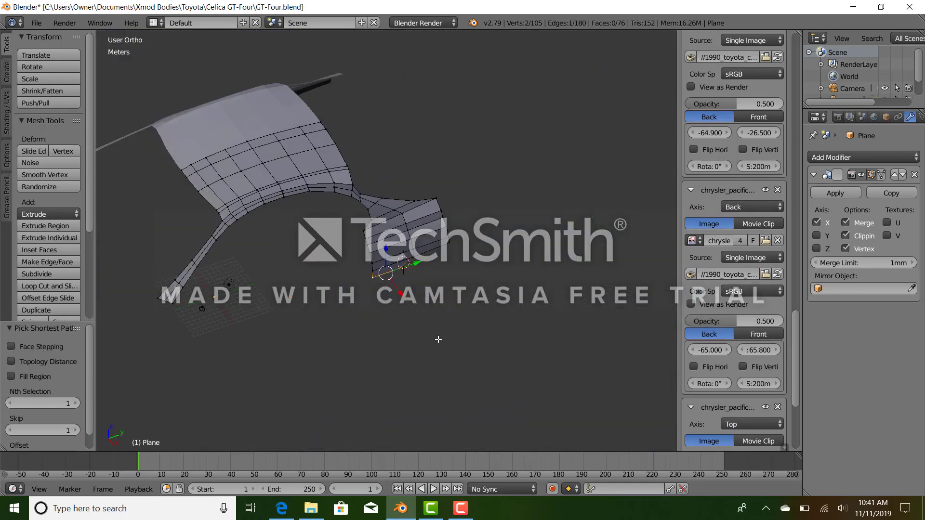
key(KP_3)
scroll(436, 339, up, 6)
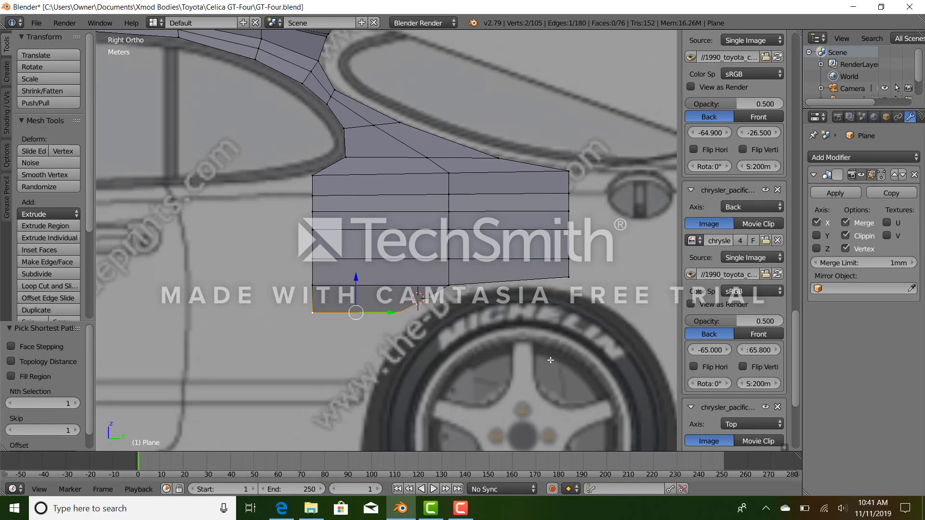
shift+middle_drag(395, 354, 409, 285)
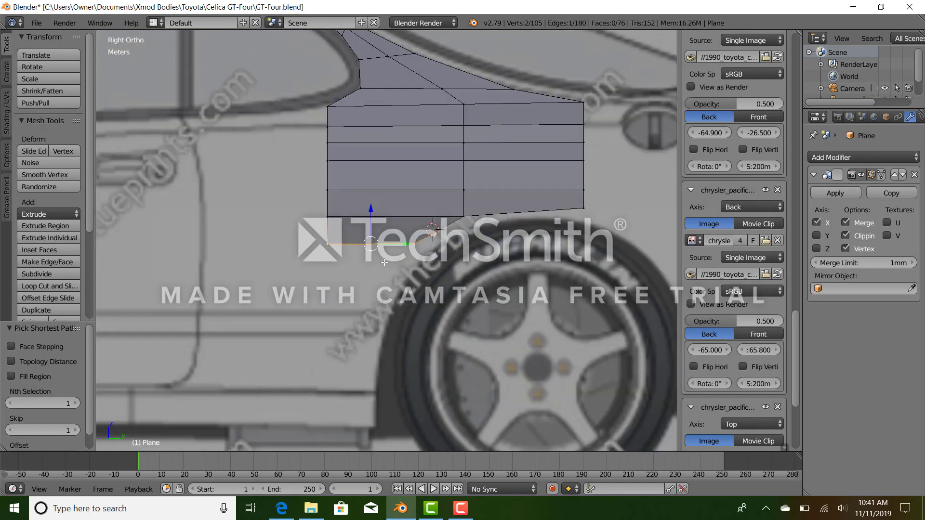
key(ctrl+KP_1)
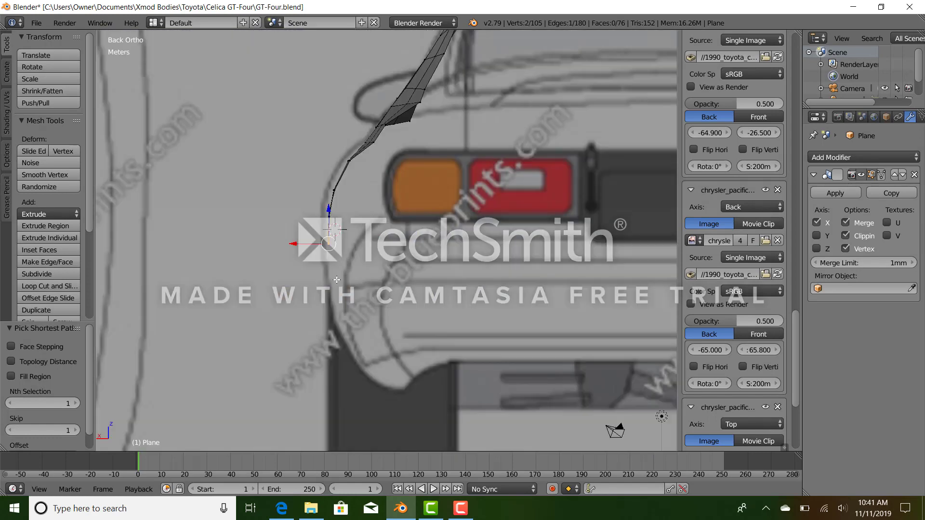
ctrl+right_click(336, 279)
click(344, 309)
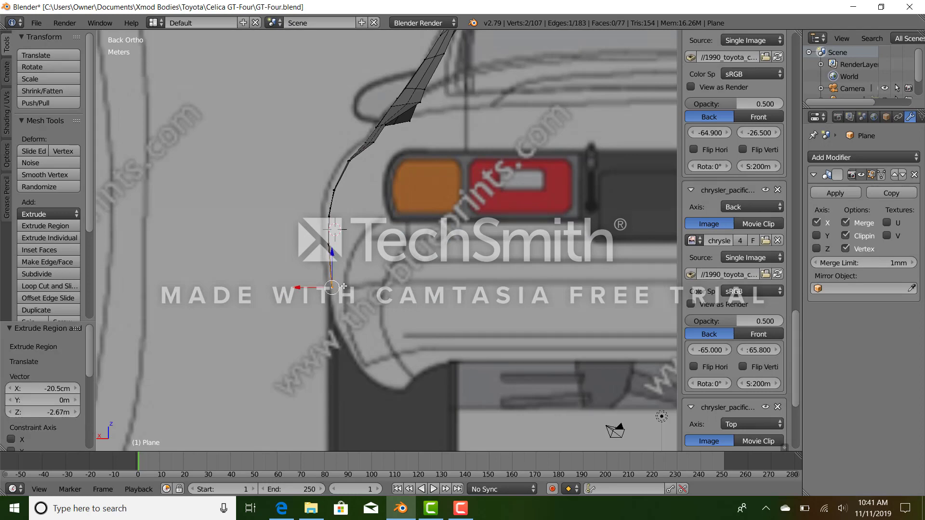
Step: Move the lowest edge's rear vertex 1.97 m forward along Y in the side view to clear the wheel arch
key(KP_3)
right_click(416, 293)
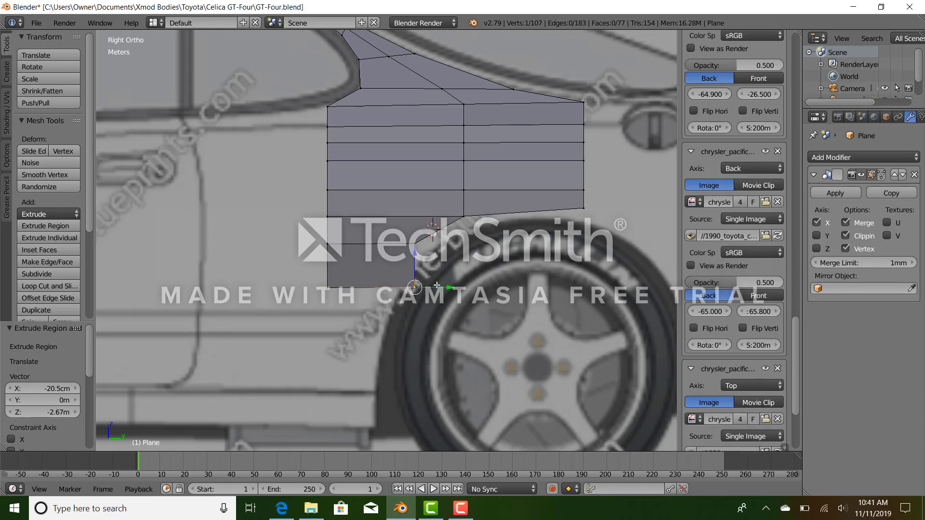
drag(438, 287, 409, 295)
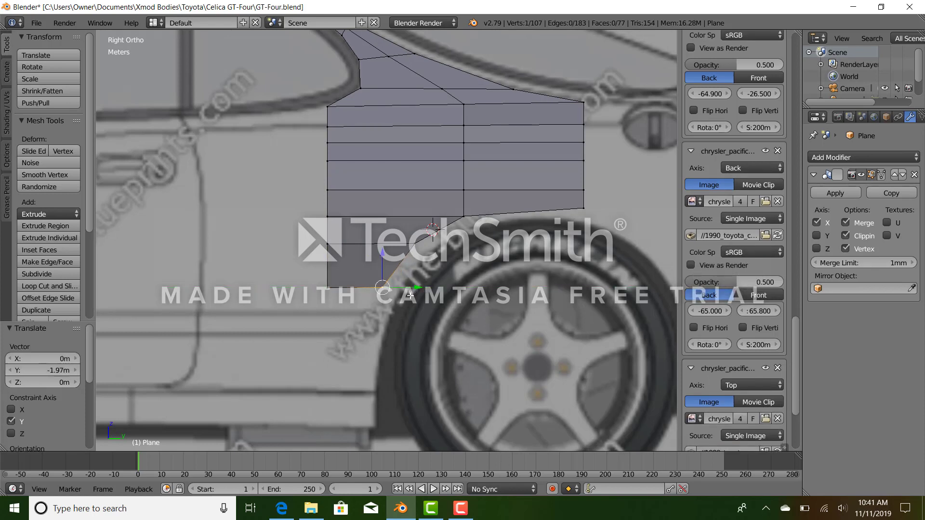
Step: Level the panel's lowest edge by scaling both of its vertices to 0.067 along Z
ctrl+right_click(327, 284)
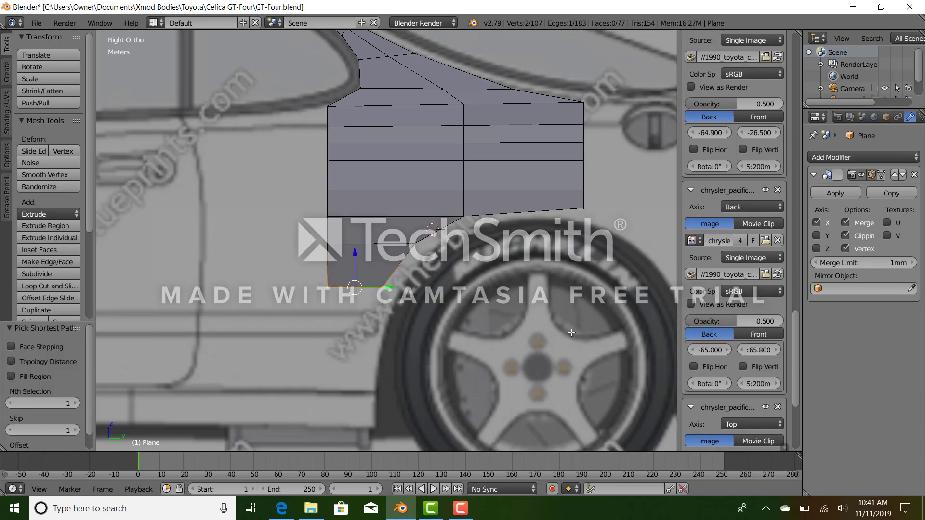
key(g)
key(z)
click(369, 293)
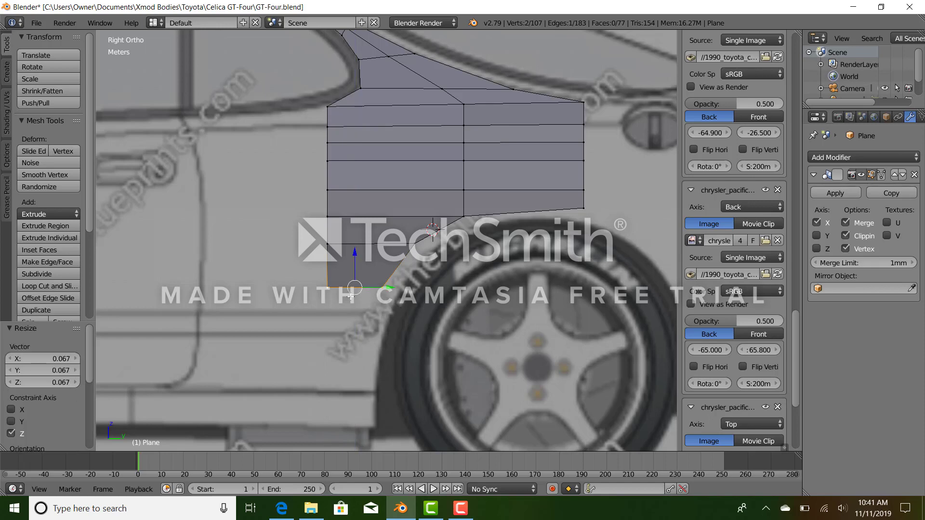
Step: Extrude the lowest edge 20.4 cm inward along X and 1.63 m downward along Z in the back view
scroll(341, 307, up, 2)
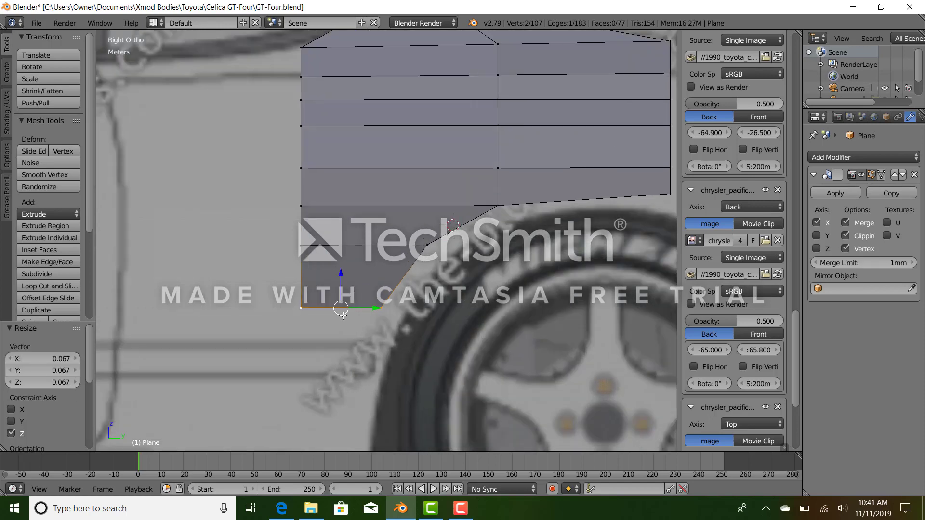
key(ctrl+KP_1)
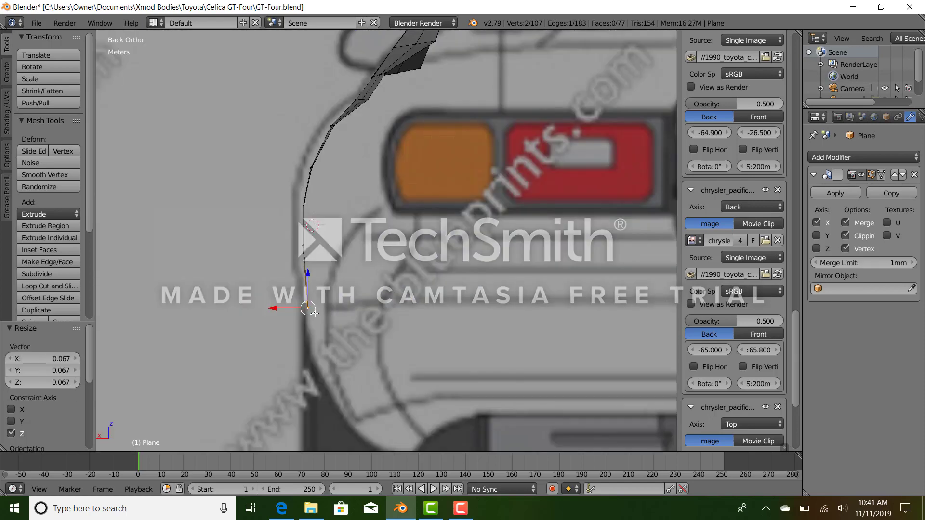
key(e)
click(324, 355)
key(KP_3)
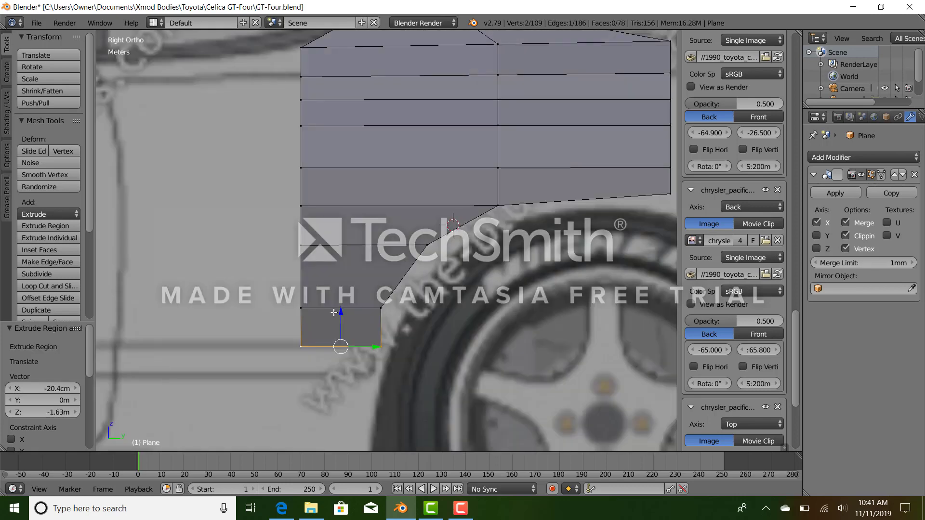
Step: Slide the rear vertex of the newly extruded edge slightly forward along Y to follow the wheel arch
click(340, 314)
right_click(380, 346)
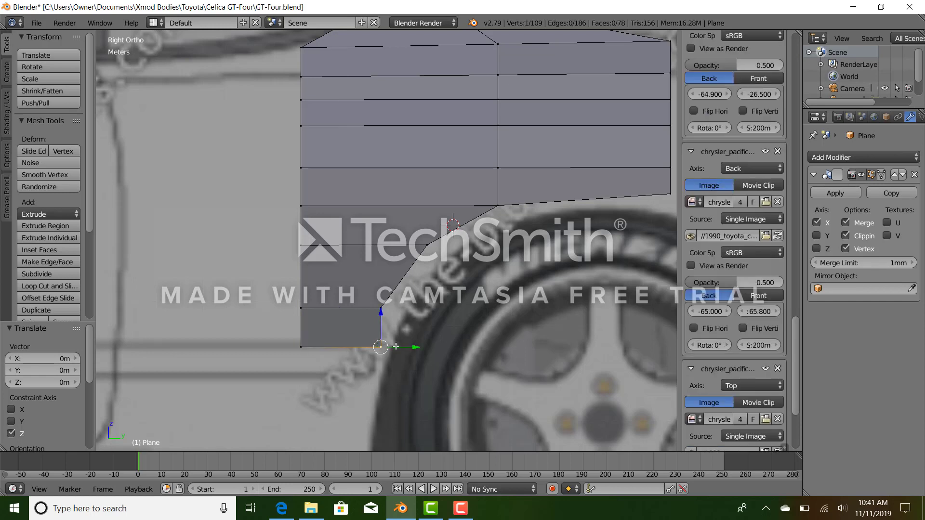
click(404, 351)
key(g)
key(y)
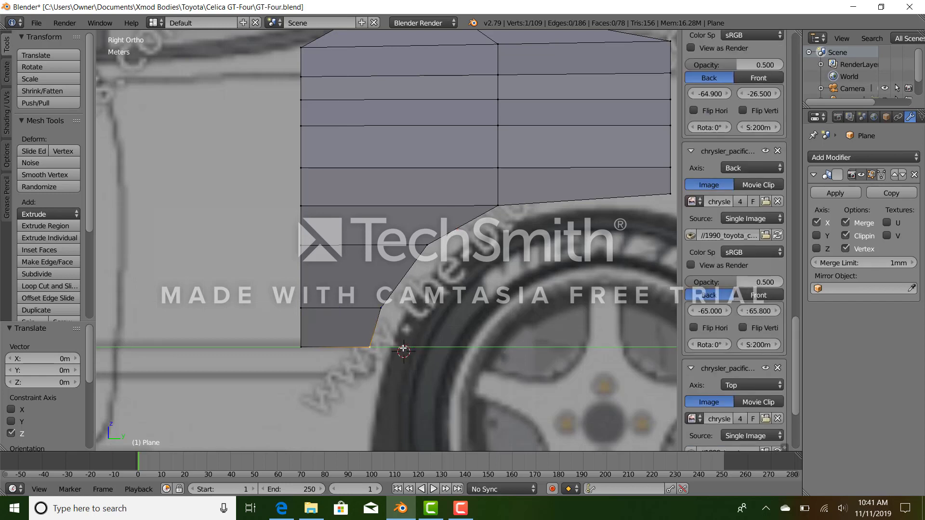
click(327, 364)
Step: Extrude the panel's lowest edge downward and inward along the body contour in the back view, and lower it 25.5 cm along Z
ctrl+right_click(304, 355)
scroll(304, 354, down, 5)
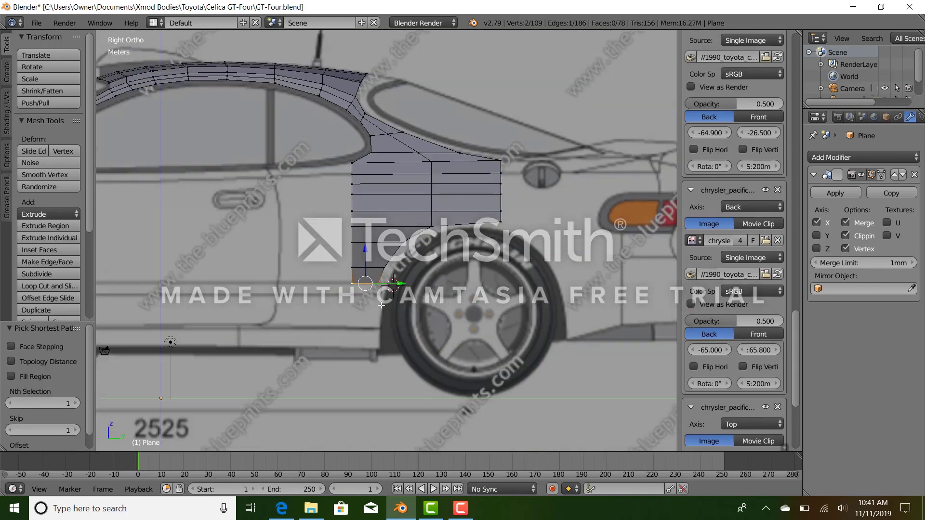
scroll(365, 322, up, 3)
key(ctrl+KP_1)
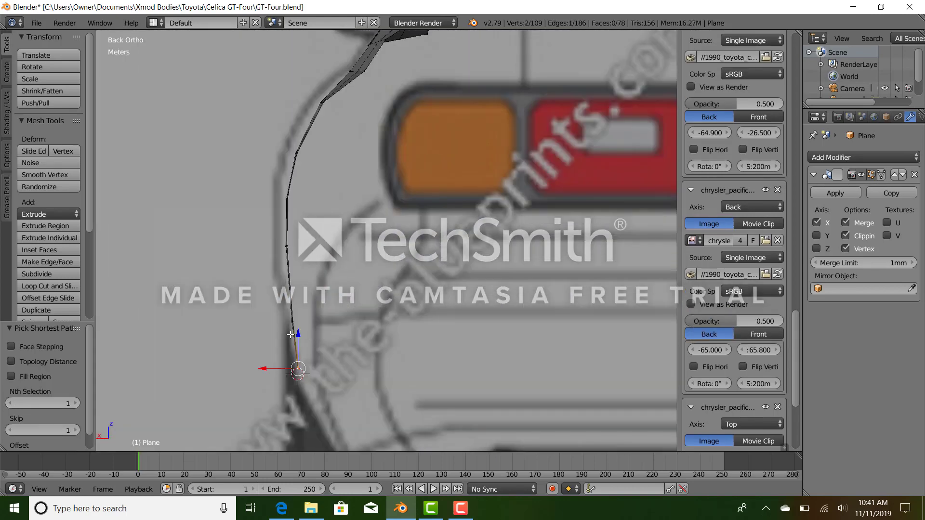
key(e)
click(318, 412)
key(KP_3)
drag(323, 365, 324, 373)
Step: Move the lowest rear vertex 18.7 cm forward along Y, and extrude the lower edge 1.37 m inward and 2.12 m downward in the back view
right_click(363, 411)
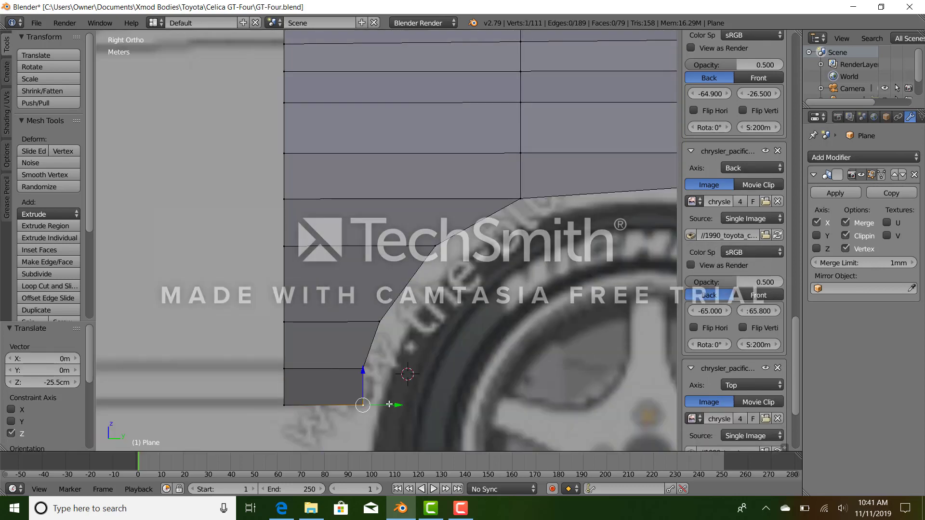
drag(388, 403, 383, 403)
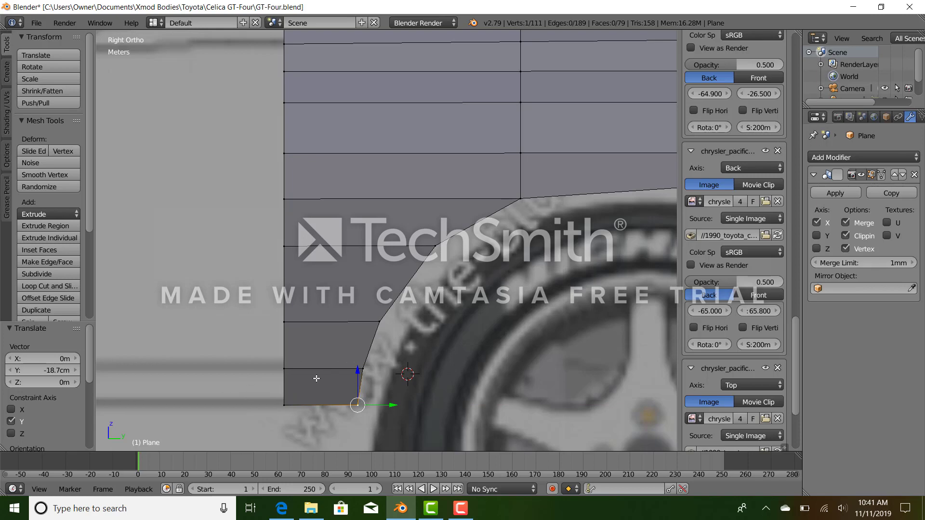
ctrl+right_click(280, 406)
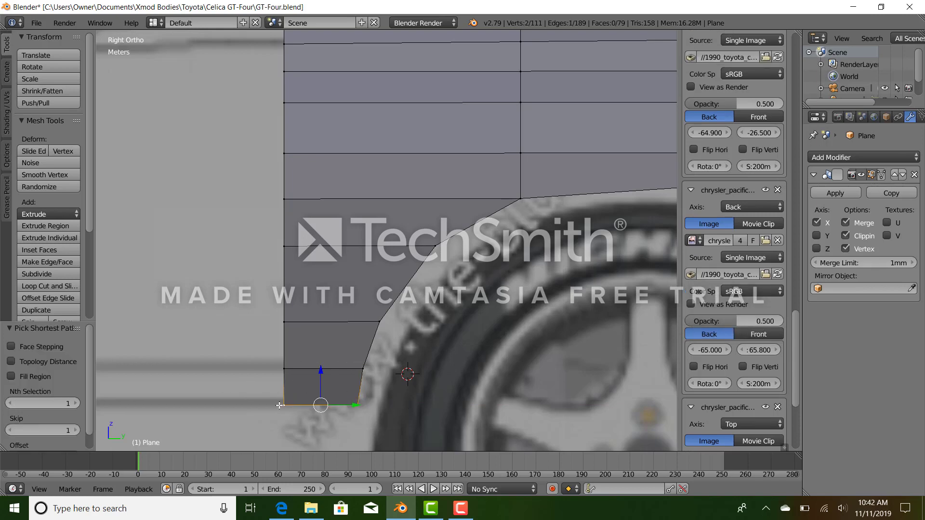
key(ctrl+KP_1)
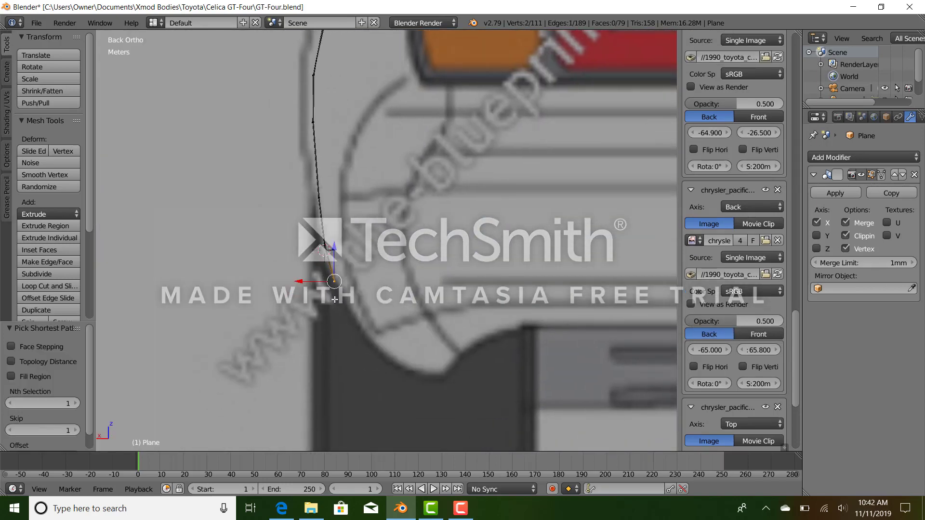
key(e)
click(373, 363)
key(KP_3)
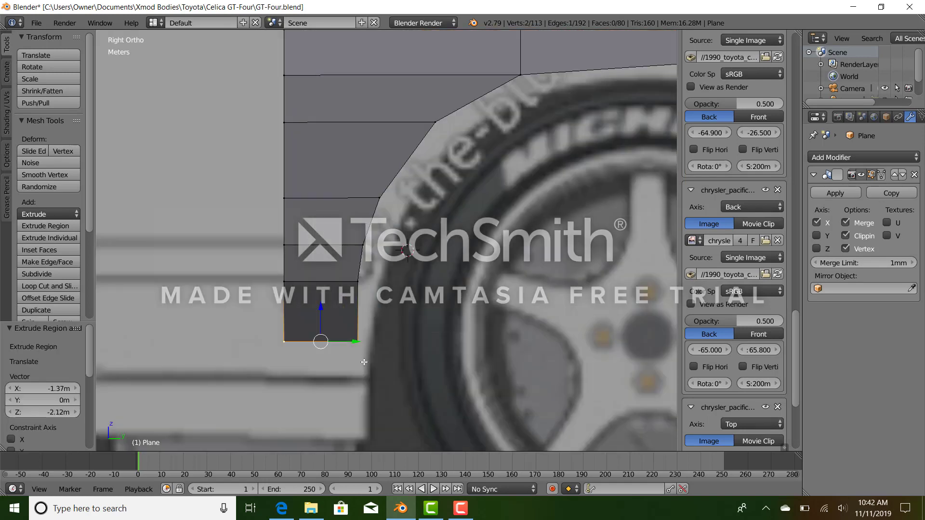
Step: Move the lowest rear vertex 43.9 cm forward along Y and slide the arch vertex above it slightly forward
scroll(353, 323, up, 8)
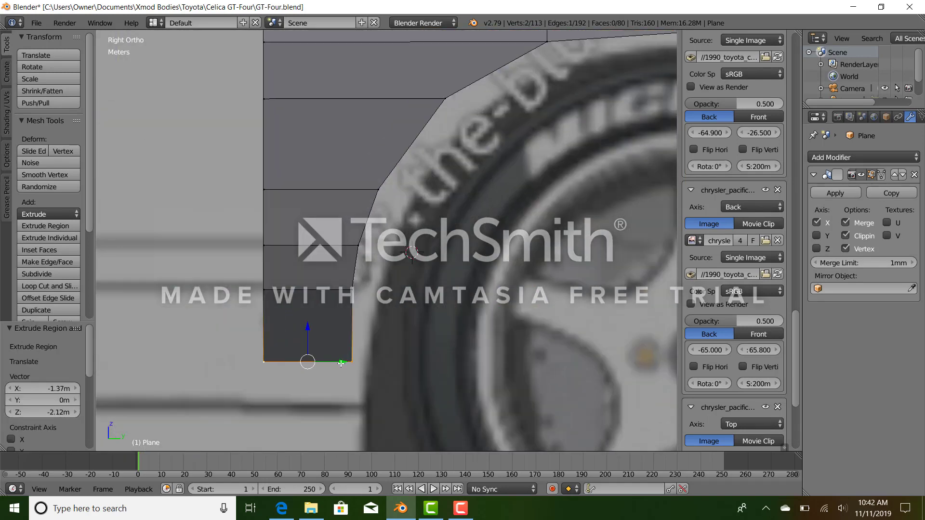
right_click(363, 359)
drag(379, 363, 364, 370)
right_click(368, 294)
drag(379, 286, 378, 286)
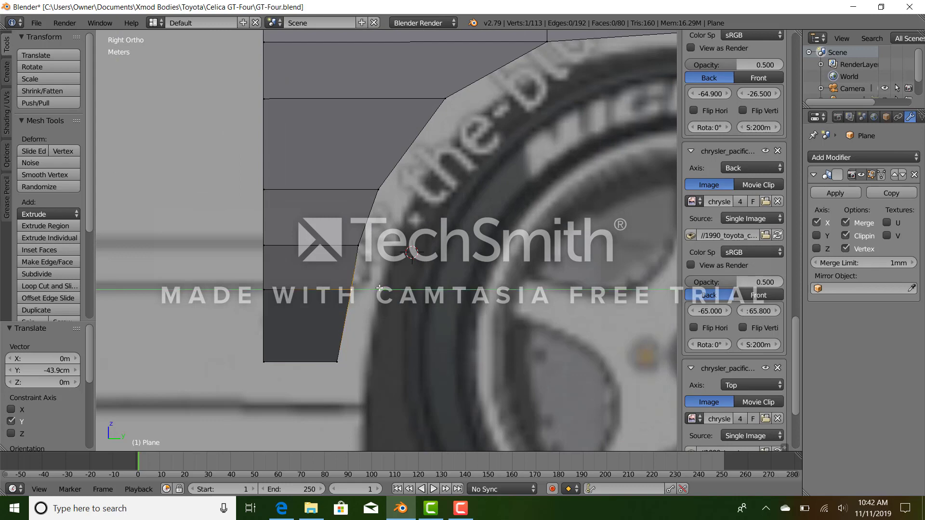
Step: Select the panel's lowest edge and move it 49.2 cm outward along X to match the body outline in the back view
right_click(273, 361)
ctrl+right_click(332, 364)
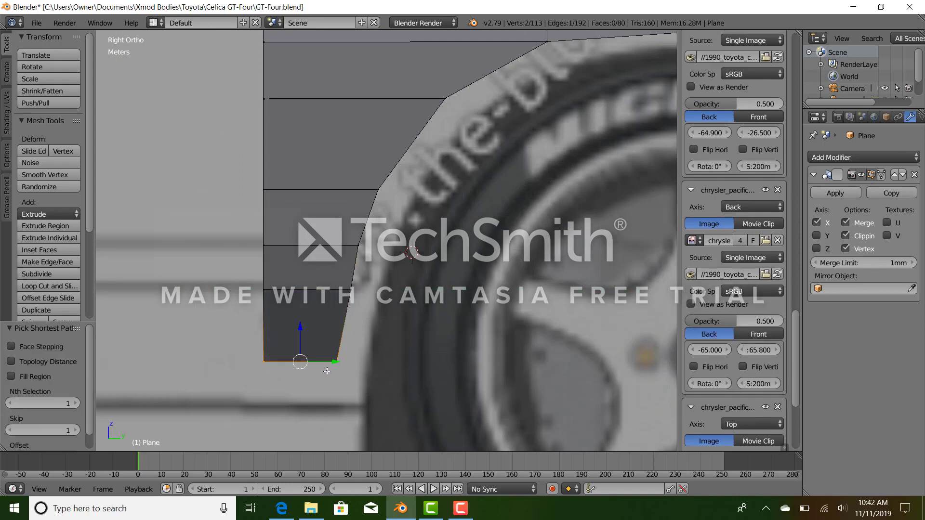
key(KP_1)
key(ctrl+KP_1)
scroll(352, 363, down, 1)
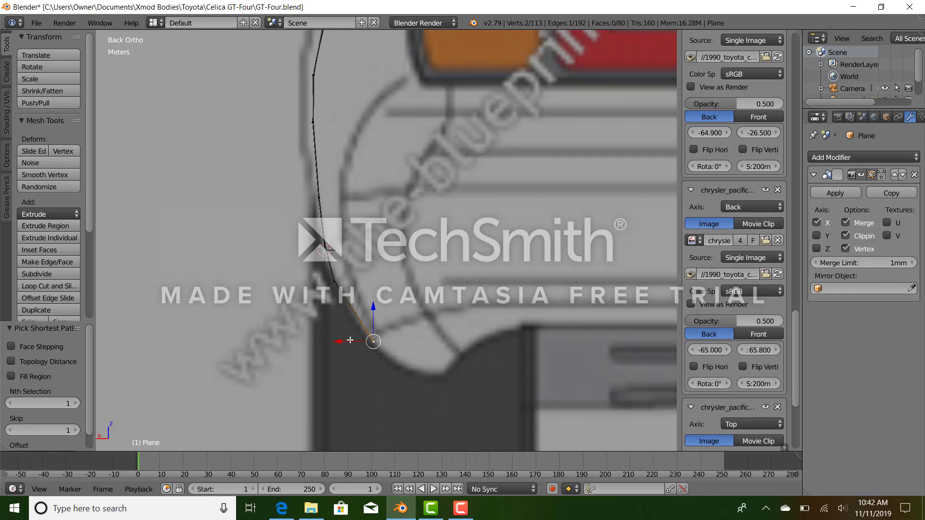
mouse_move(350, 340)
mouse_down()
mouse_move(337, 341)
mouse_move(360, 341)
mouse_up()
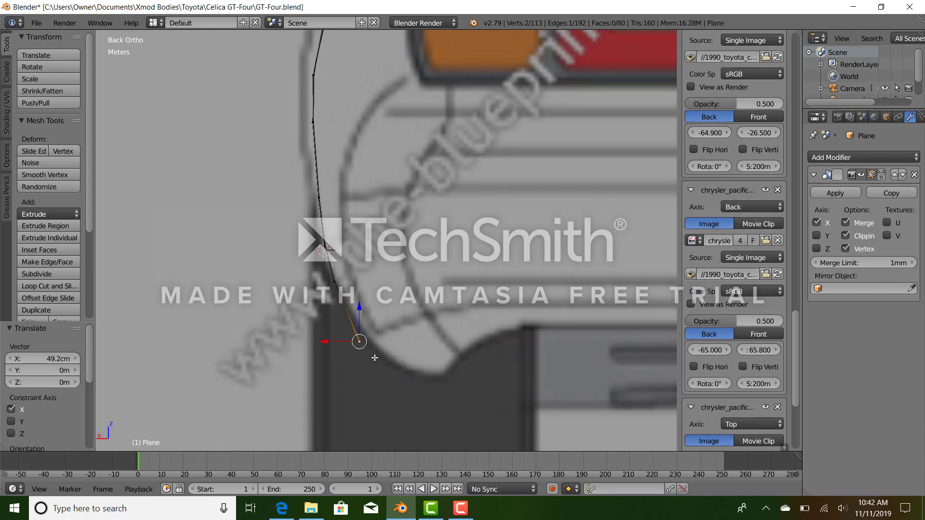
Step: Extrude the lowest edge 57.7 cm inward and 1.17 m downward in the back view, and lower it 20.4 cm along Z in the side view
key(e)
click(391, 390)
key(KP_3)
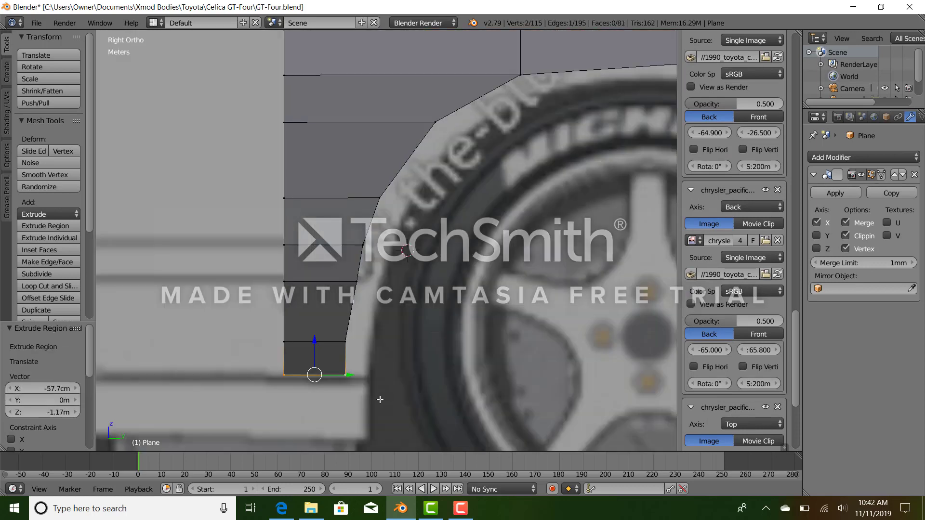
drag(313, 343, 314, 349)
scroll(324, 357, down, 10)
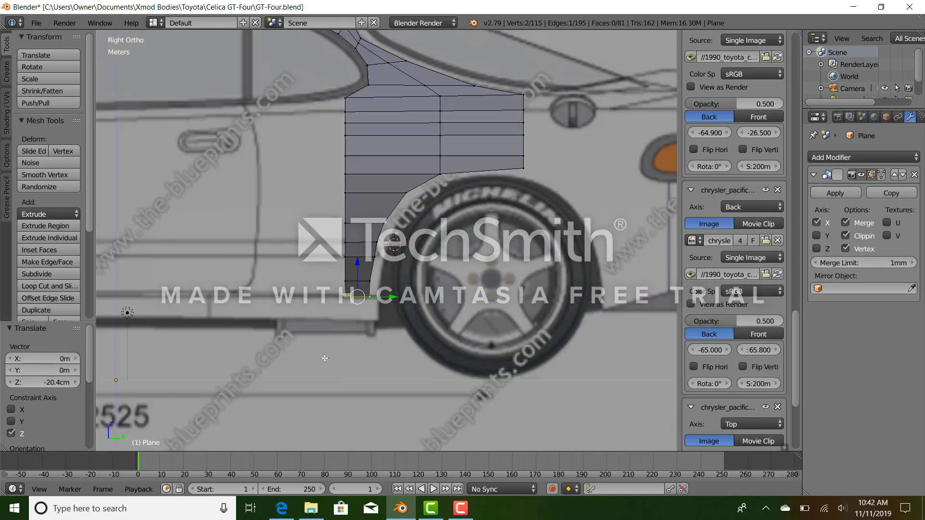
Step: Select the panel's front edge from the sill up to the window line and extrude it 7.6 m forward along Y
scroll(342, 349, up, 5)
right_click(340, 299)
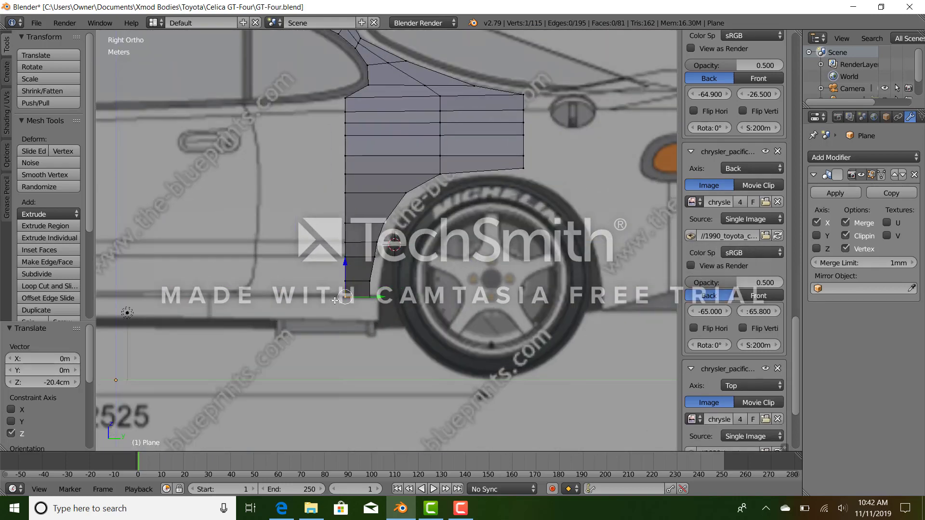
ctrl+right_click(340, 94)
scroll(404, 244, down, 5)
middle_drag(404, 244, 376, 281)
key(KP_3)
scroll(398, 289, up, 5)
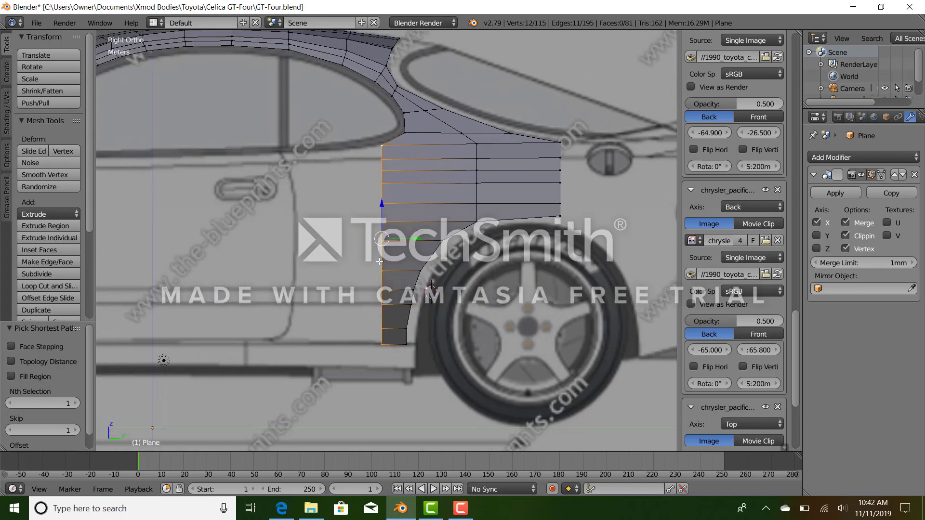
key(e)
key(y)
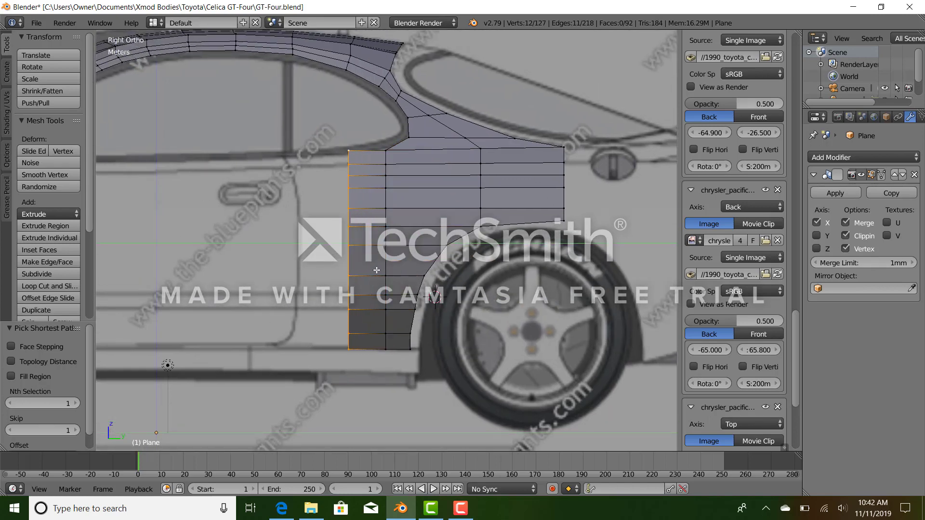
click(333, 271)
Step: Move the new edge's top vertex 99.8 cm forward and 61.1 cm down to the window pillar's base, plus 18.3 cm further forward along Y
scroll(333, 271, up, 3)
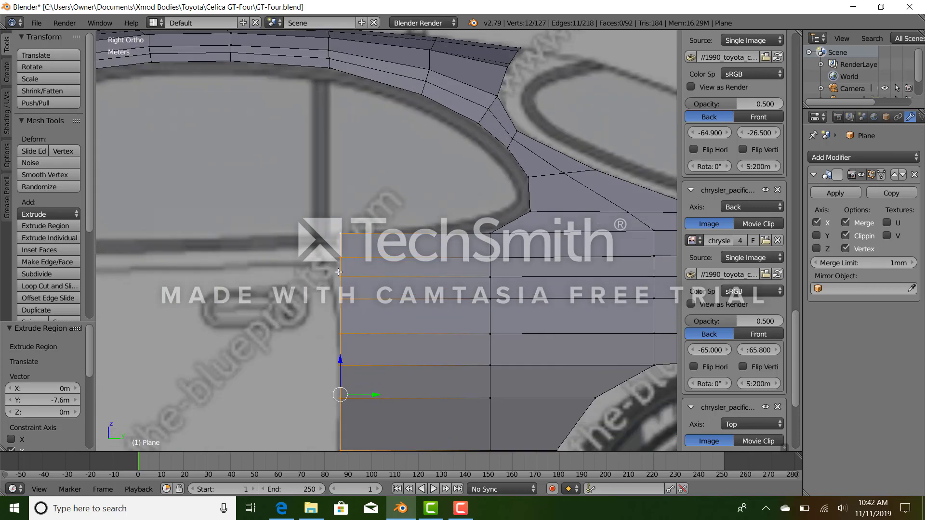
scroll(338, 272, up, 1)
key(z)
right_click(333, 239)
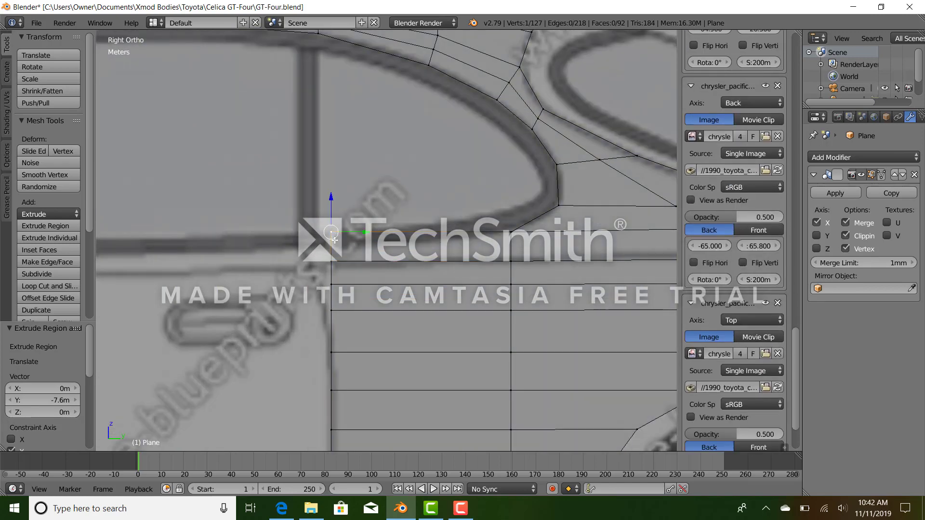
key(g)
click(305, 251)
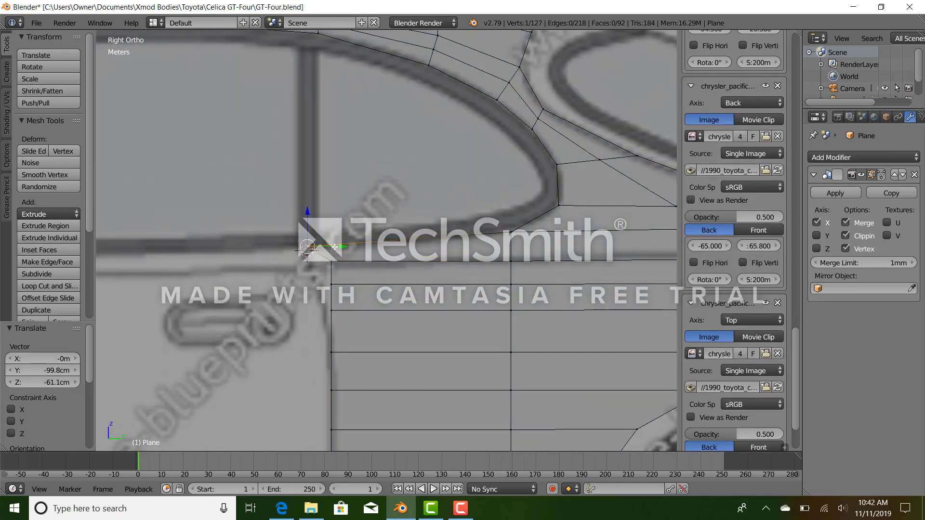
drag(332, 246, 327, 247)
Step: Move the second vertex 81.5 cm forward and 22.4 cm down, and shift the two vertices below it slightly onto the door's rear outline
right_click(333, 265)
key(g)
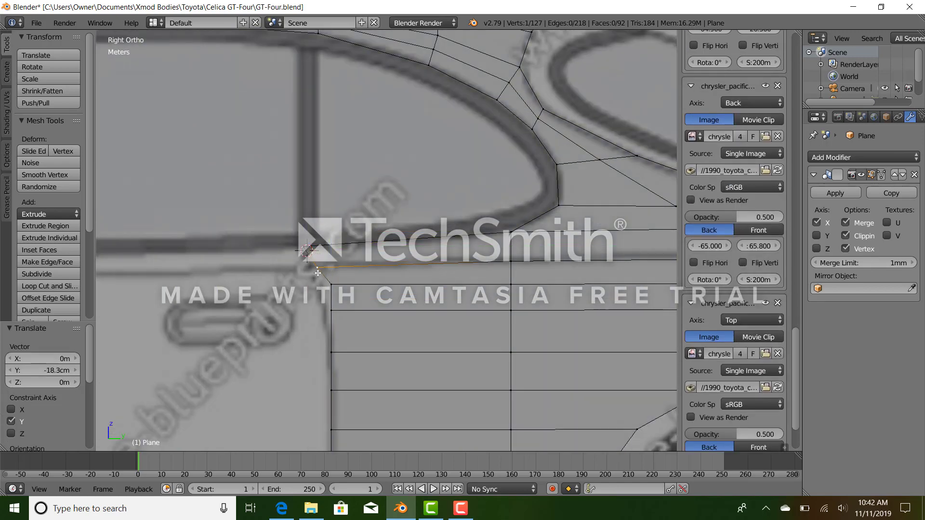
click(331, 288)
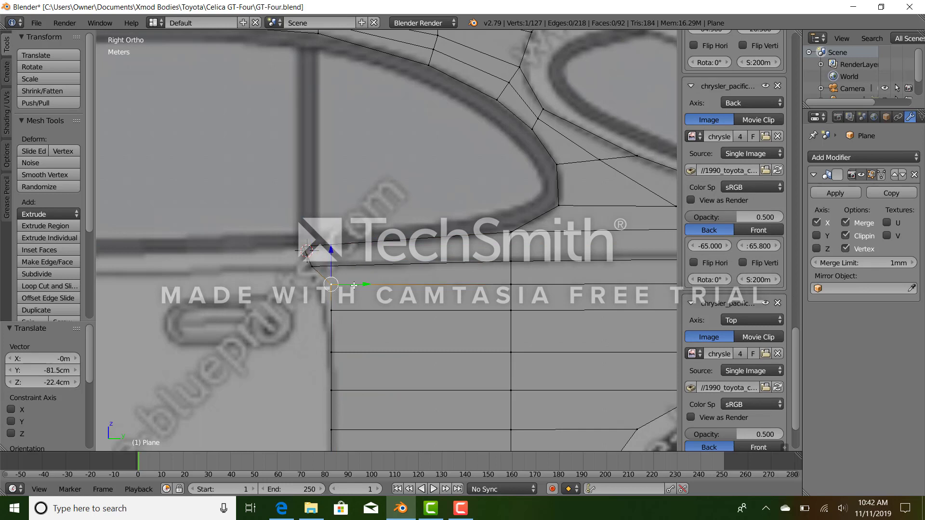
key(g)
click(323, 295)
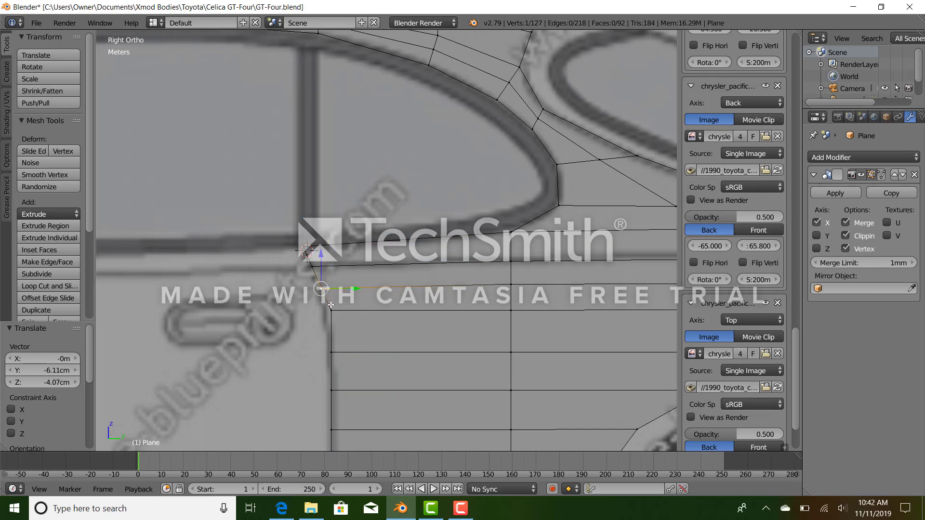
right_click(333, 314)
key(g)
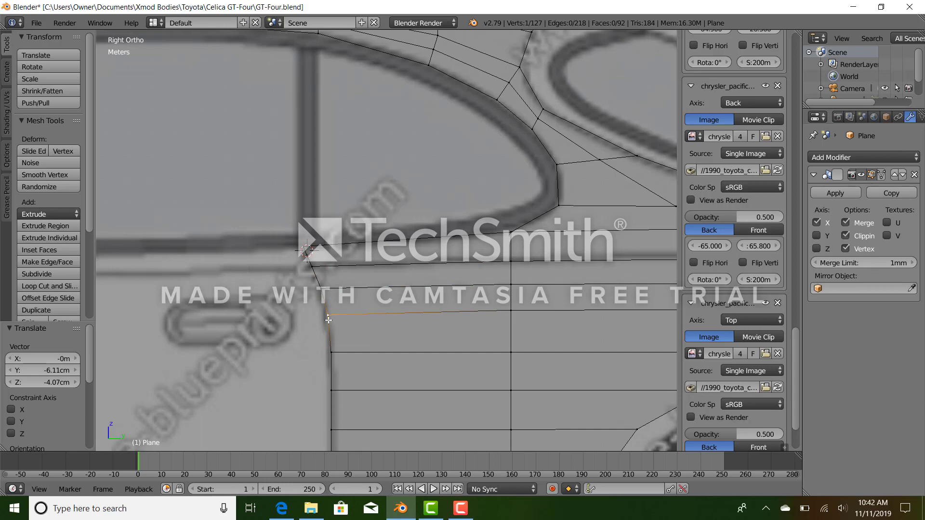
click(328, 320)
click(328, 320)
Step: Align the mid-height vertices of the front edge with the door's rear outline, with a 2.04 cm rearward adjustment along Y
shift+middle_drag(295, 334, 332, 211)
right_click(370, 231)
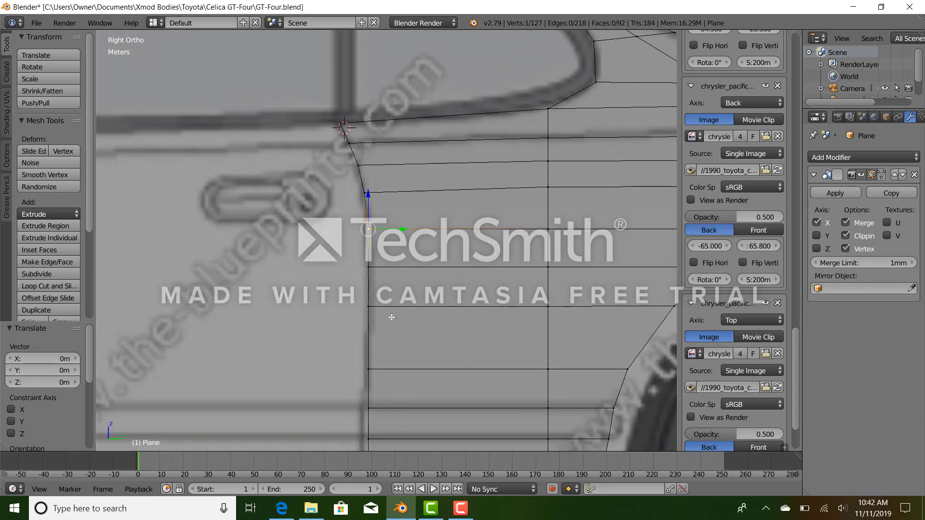
shift+middle_drag(392, 318, 390, 249)
right_click(371, 201)
ctrl+right_click(372, 236)
drag(399, 222, 401, 221)
right_click(369, 238)
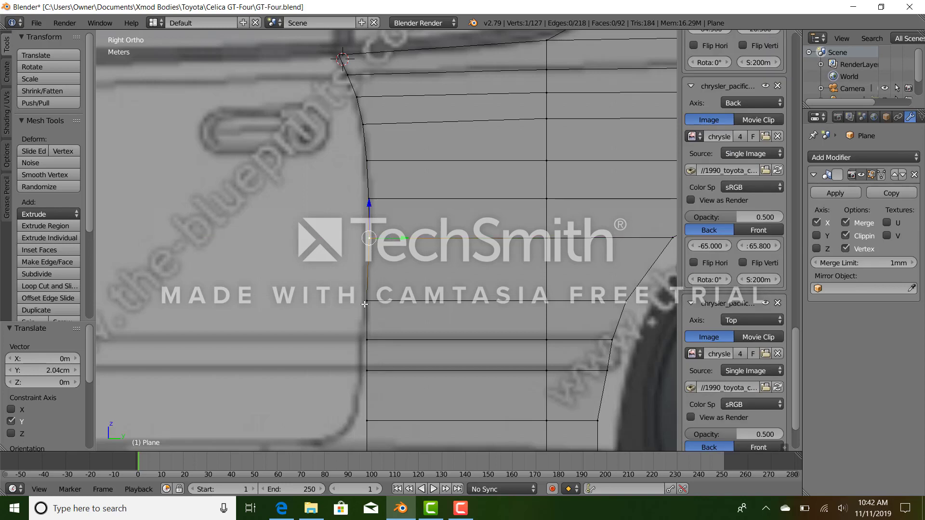
Step: Slide the lower front-edge vertices forward along Y to the door outline, and move the vertex at the side moulding 8.15 cm back along Y
right_click(366, 302)
shift+middle_drag(393, 401, 394, 327)
ctrl+right_click(368, 380)
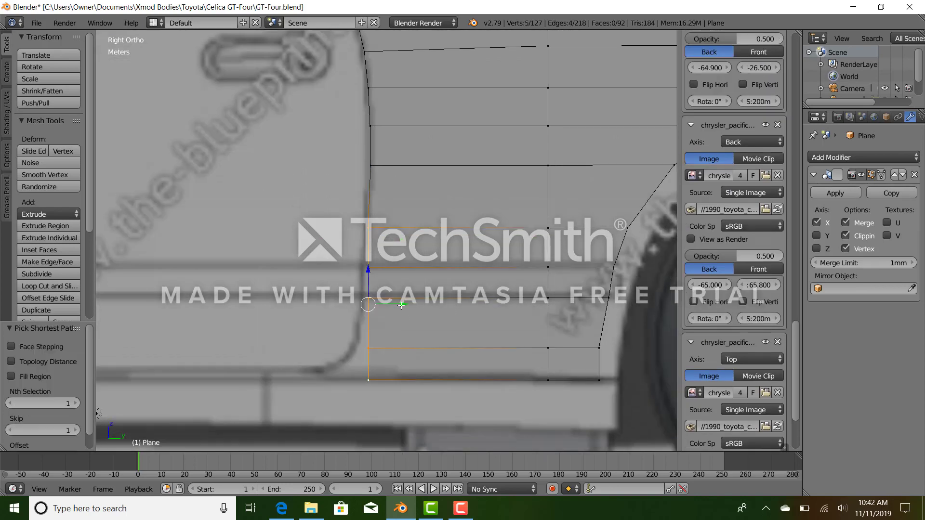
drag(401, 305, 393, 346)
right_click(368, 267)
ctrl+right_click(367, 379)
right_click(381, 308)
ctrl+right_click(379, 386)
click(394, 346)
right_click(367, 260)
drag(391, 263, 394, 264)
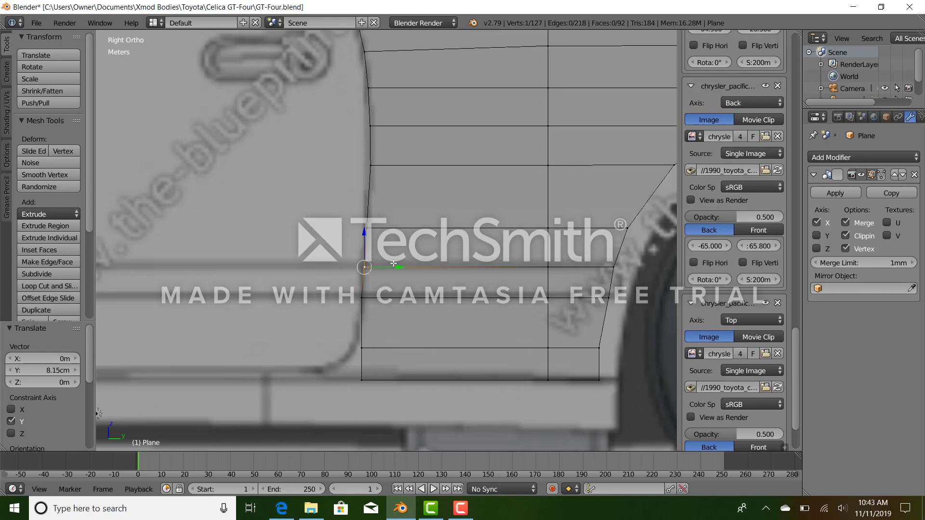
Step: Move the two lowest front-edge vertices forward along Y to follow the door's lower corner, shifting the bottom one 55 cm
right_click(365, 383)
ctrl+right_click(364, 352)
drag(392, 367, 376, 383)
right_click(363, 383)
key(z)
scroll(375, 372, down, 2)
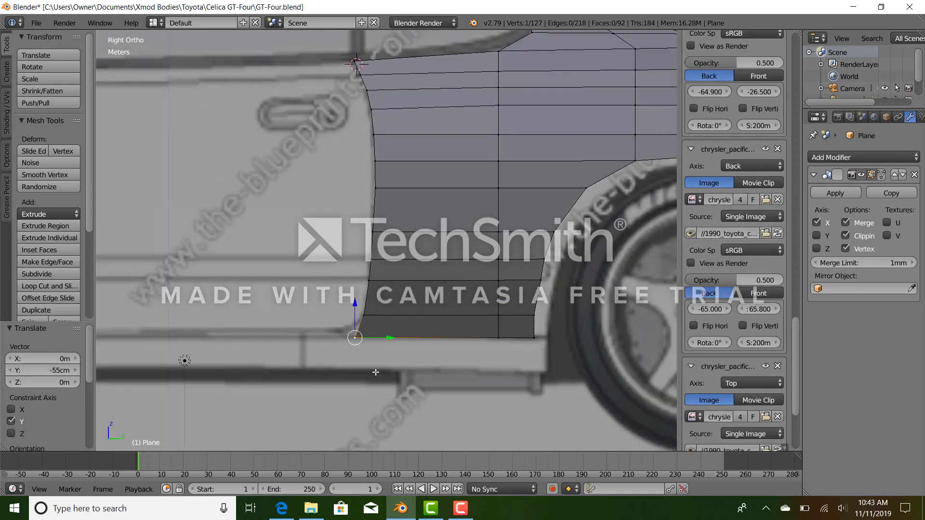
Step: Select the whole front edge from sill to window line and scale it to 0.698 along X in the top view
ctrl+right_click(358, 64)
middle_drag(366, 91, 485, 365)
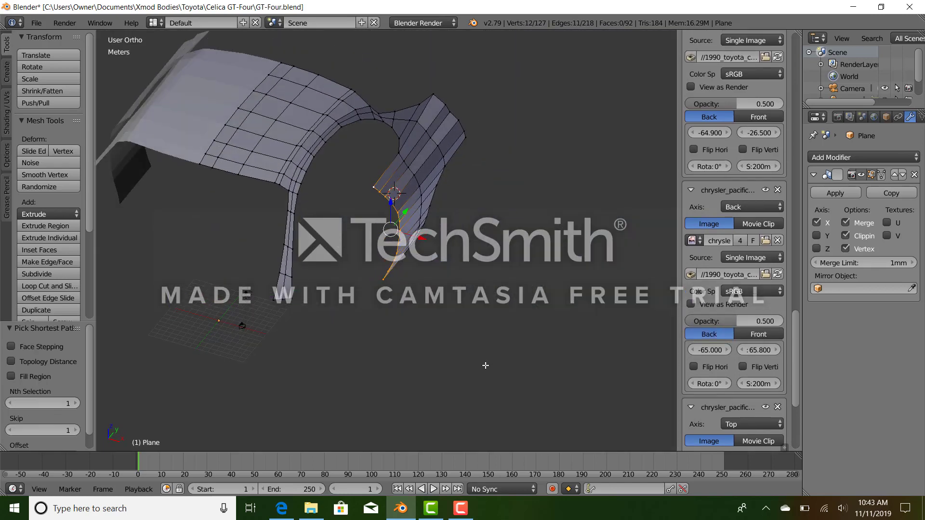
key(KP_7)
scroll(452, 327, up, 4)
key(x)
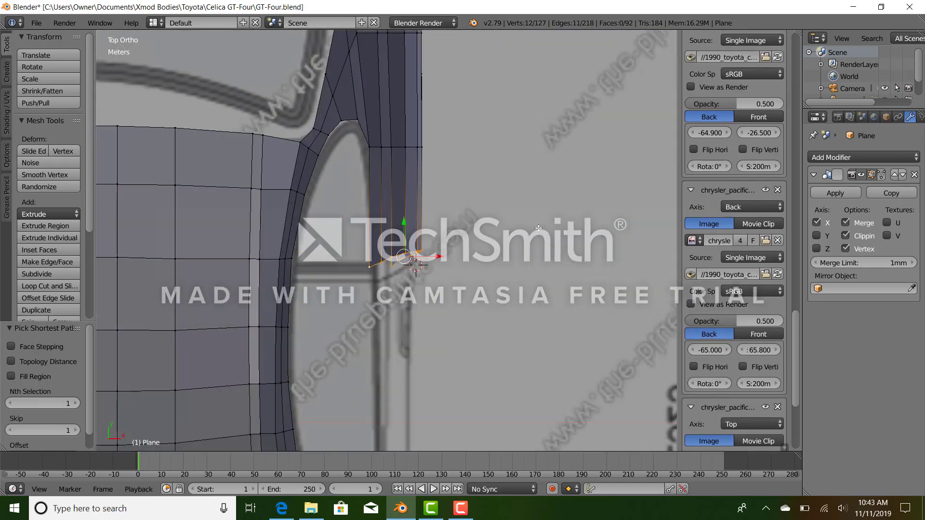
key(z)
scroll(440, 258, up, 2)
shift+middle_drag(450, 255, 441, 297)
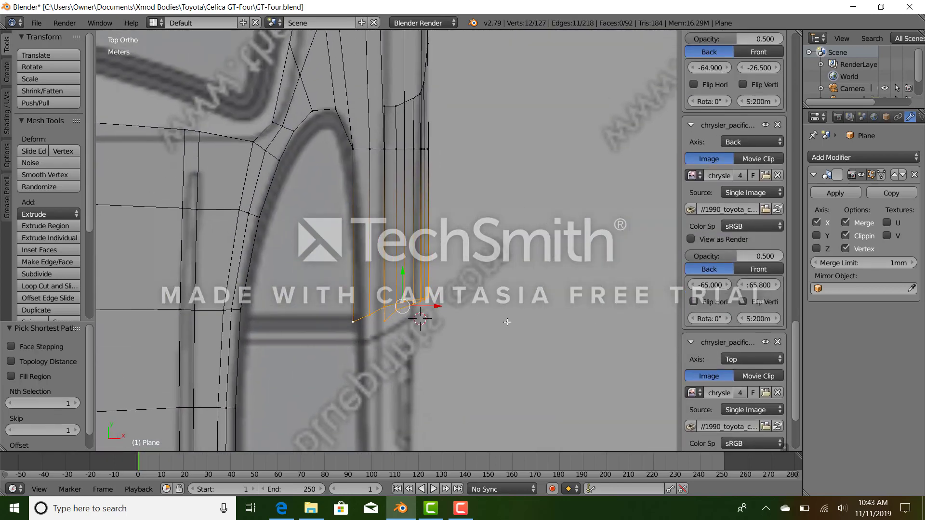
key(s)
key(x)
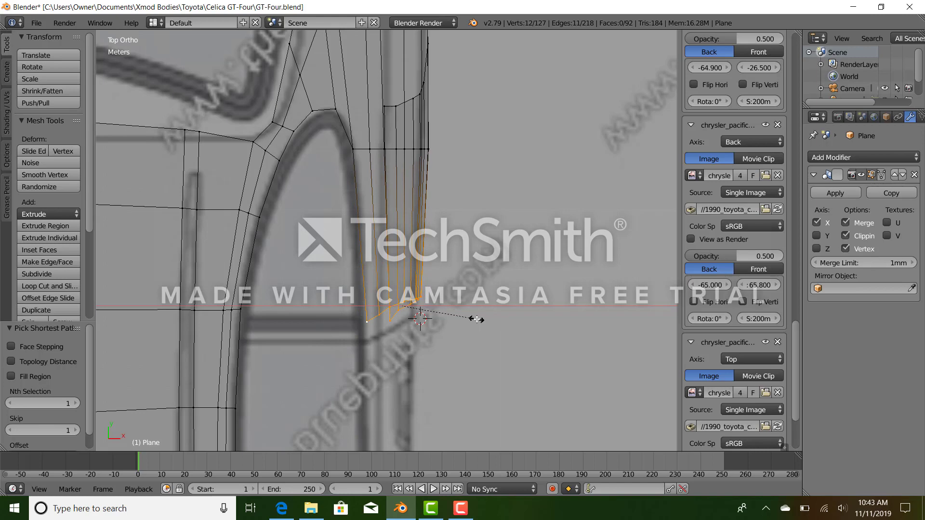
click(475, 319)
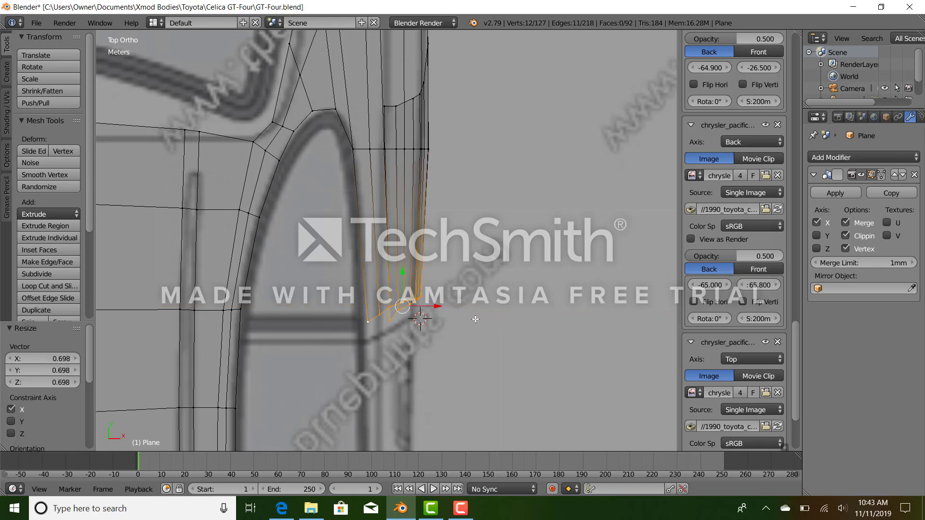
Step: Shift the scaled front edge slightly inward along X and inspect the body outside edit mode
click(430, 309)
drag(432, 307, 428, 307)
key(z)
scroll(466, 316, down, 4)
mouse_move(467, 316)
middle_down()
mouse_move(452, 291)
mouse_move(336, 237)
mouse_move(385, 273)
mouse_move(474, 265)
mouse_move(431, 252)
mouse_move(344, 260)
middle_up()
key(Tab)
scroll(449, 283, down, 6)
scroll(431, 252, up, 6)
key(Tab)
key(KP_3)
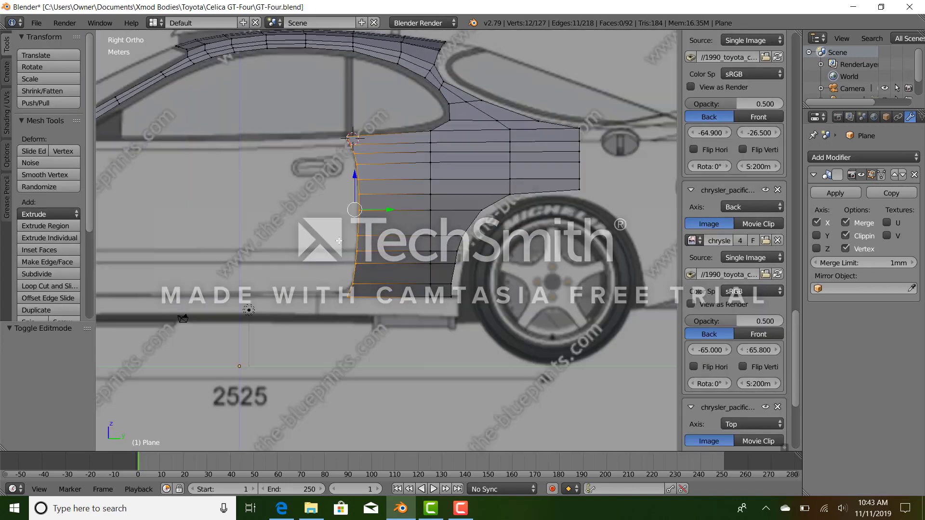
Step: Compare the front edge in the side and top views, and set the top blueprint's Y offset to 39.600
scroll(337, 145, up, 5)
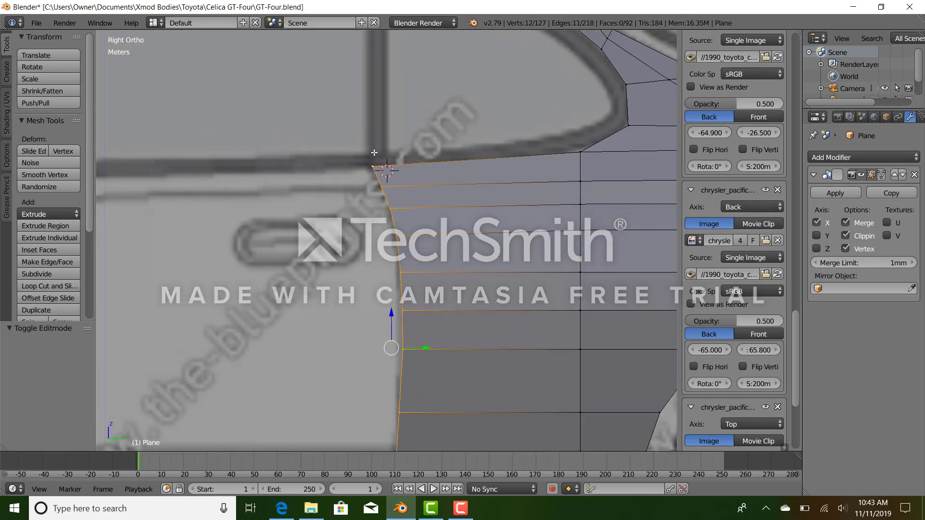
key(KP_7)
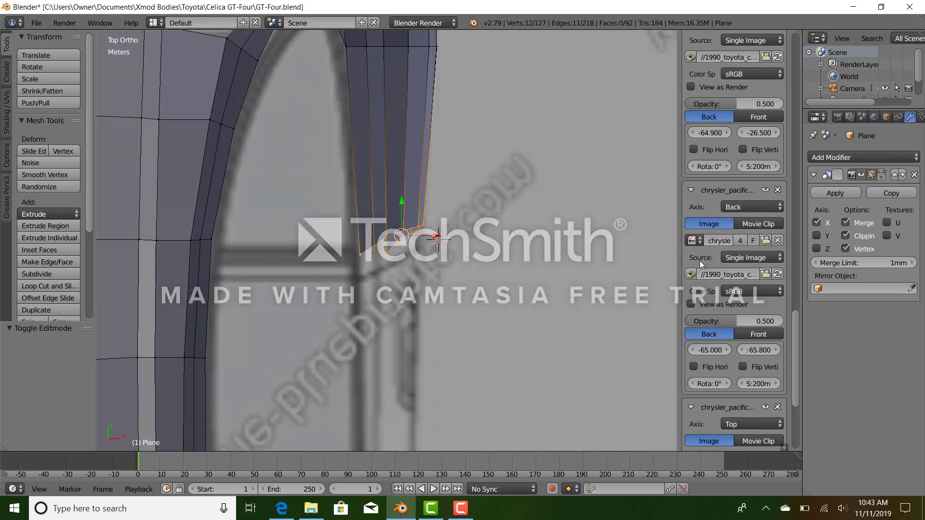
scroll(762, 366, down, 5)
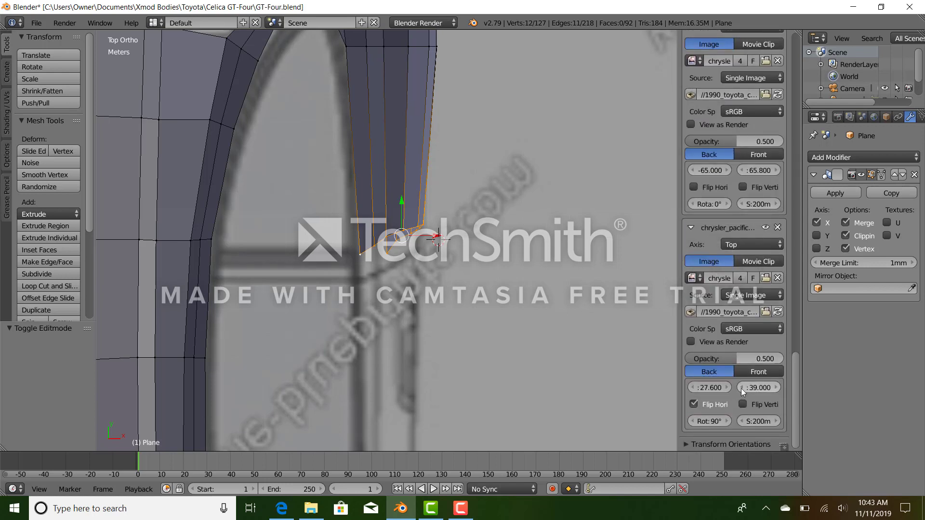
click(777, 386)
click(779, 386)
click(779, 386)
click(780, 386)
click(779, 386)
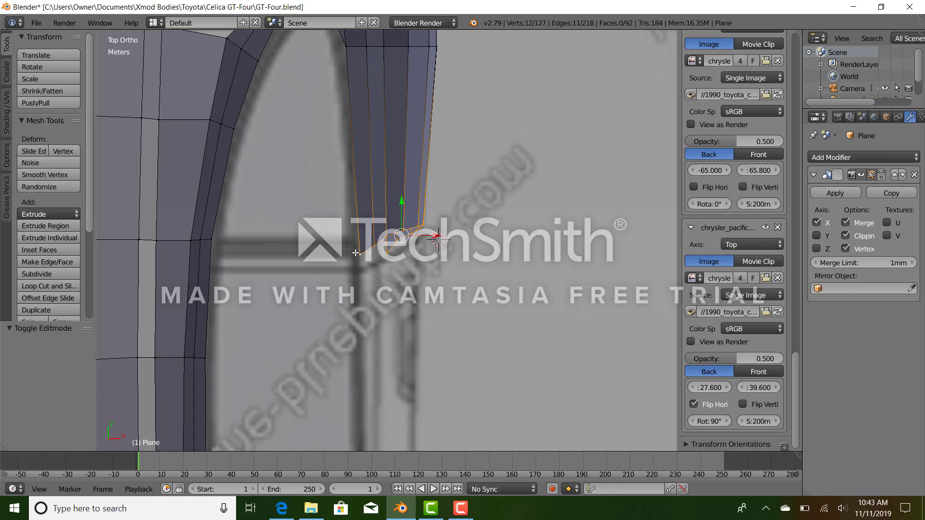
Step: Select the panel's rear edge above the wheel arch and extrude it 6.55 m rearward along Y and 3.52 cm up in the side view
scroll(452, 261, down, 8)
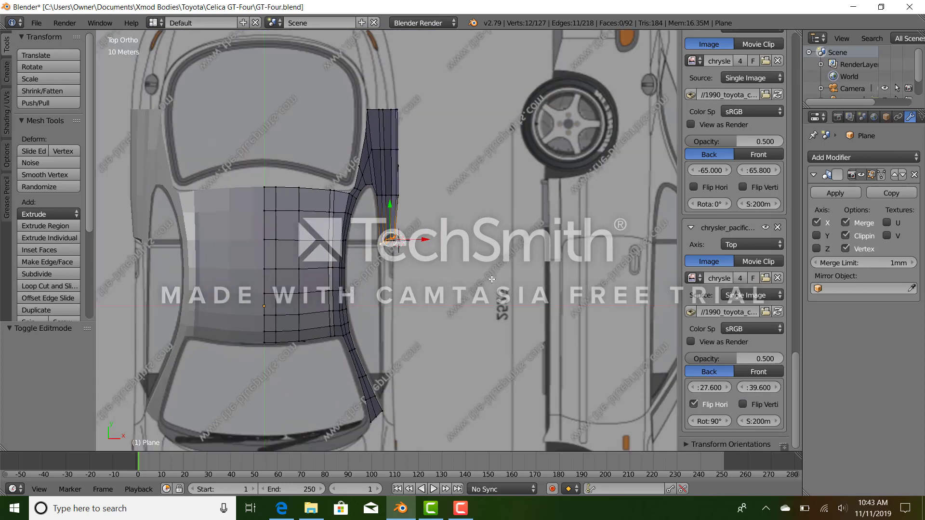
middle_drag(492, 280, 384, 228)
key(KP_3)
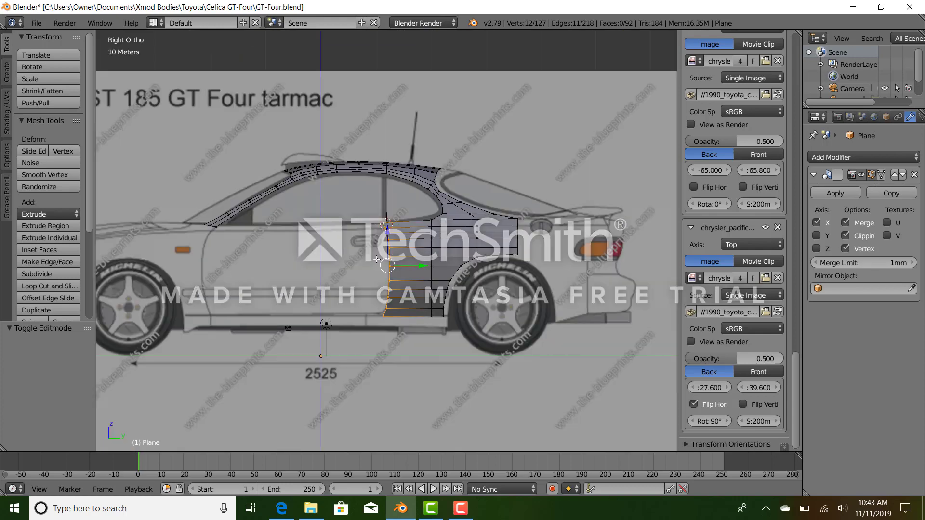
scroll(376, 259, up, 4)
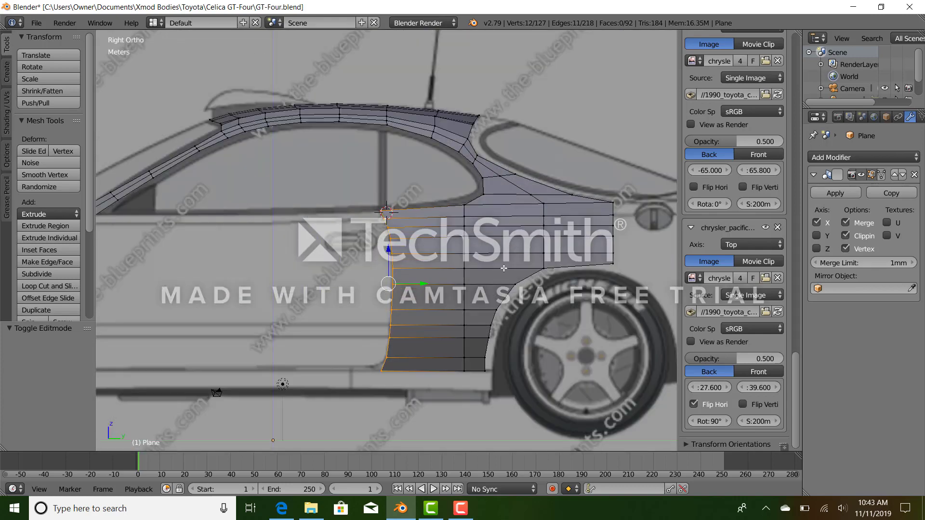
shift+middle_drag(548, 256, 367, 272)
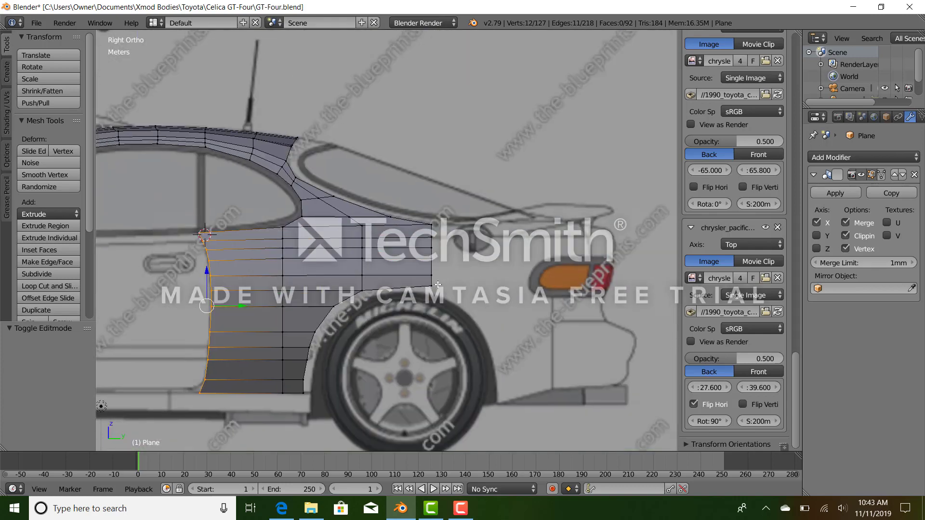
right_click(436, 285)
ctrl+right_click(435, 224)
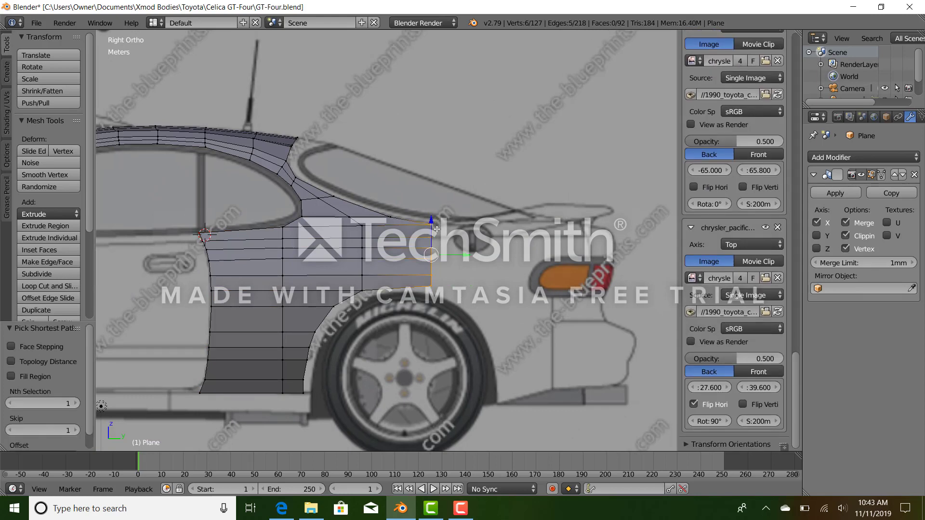
scroll(440, 239, up, 3)
scroll(478, 284, down, 5)
scroll(313, 268, up, 5)
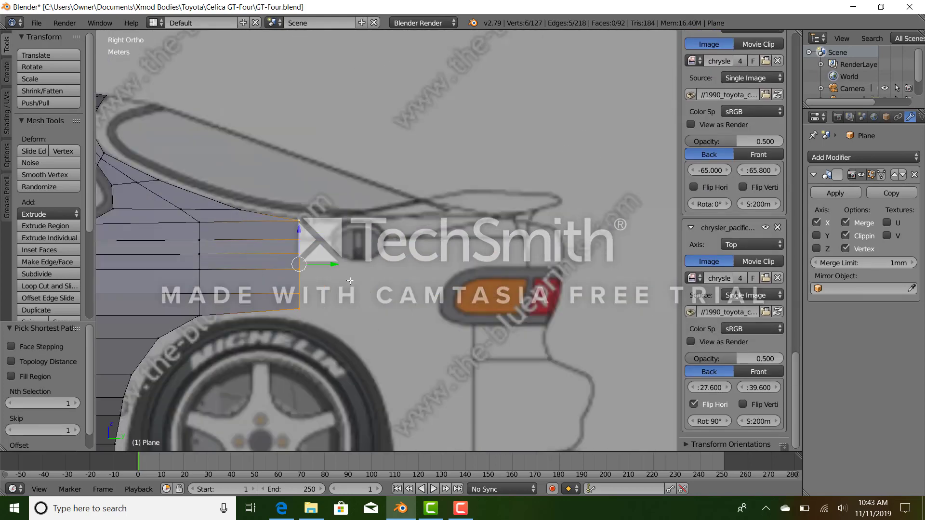
key(e)
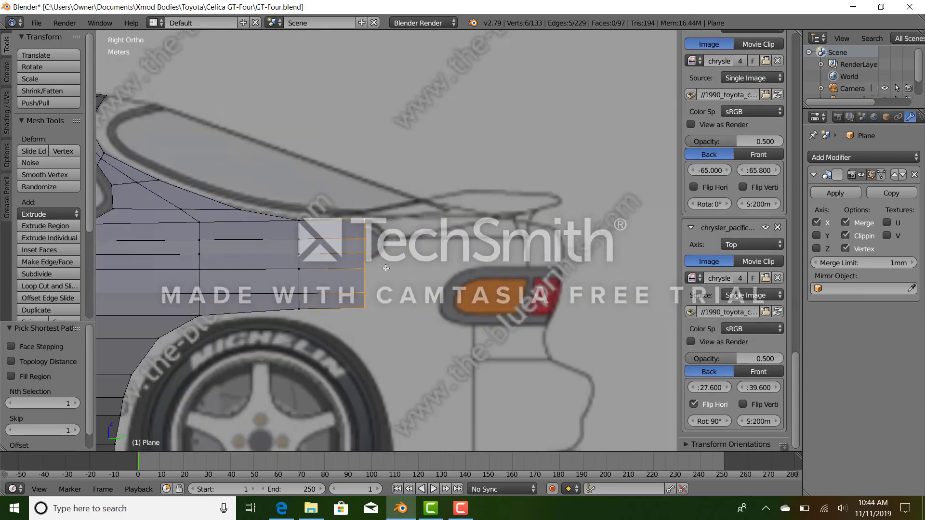
click(406, 268)
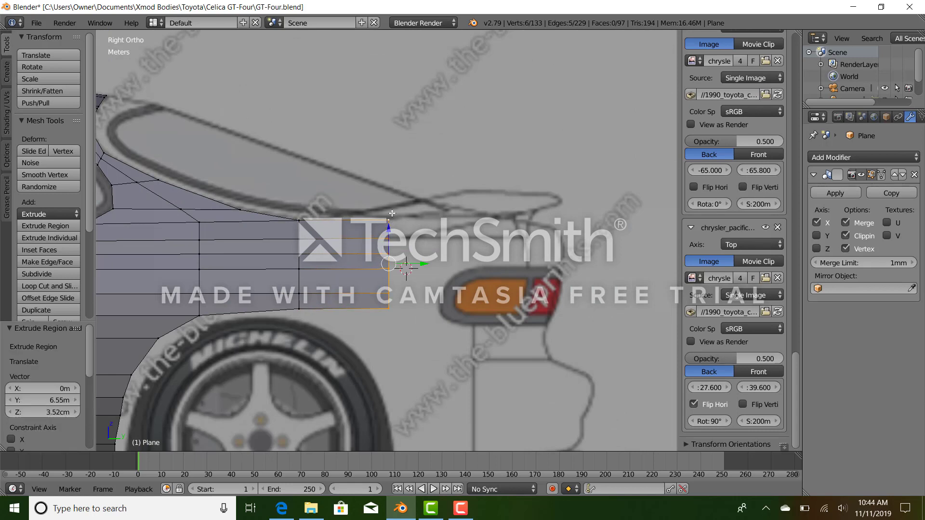
Step: Adjust the top rear vertex along Z, and move the extruded rear edge 95 cm inward along X in the top view
right_click(392, 210)
drag(386, 185, 387, 185)
ctrl+right_click(391, 319)
key(KP_7)
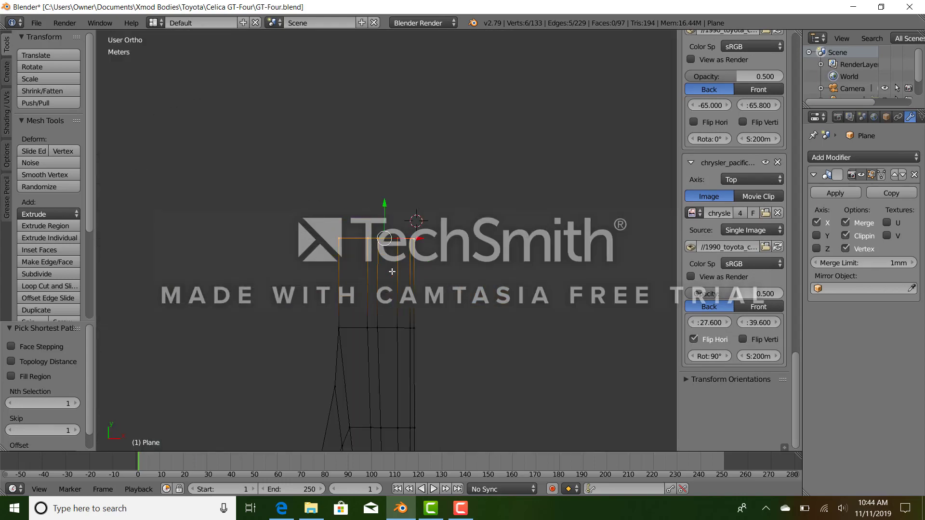
drag(413, 238, 402, 236)
Step: Move the side and upper vertices of the row before the rear edge slightly inward along X in the top view
right_click(413, 328)
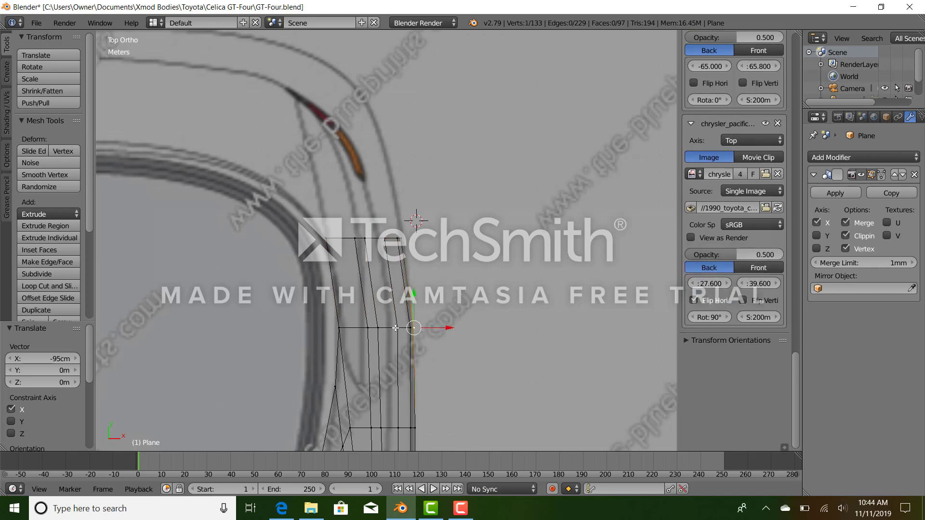
ctrl+right_click(395, 328)
key(g)
key(x)
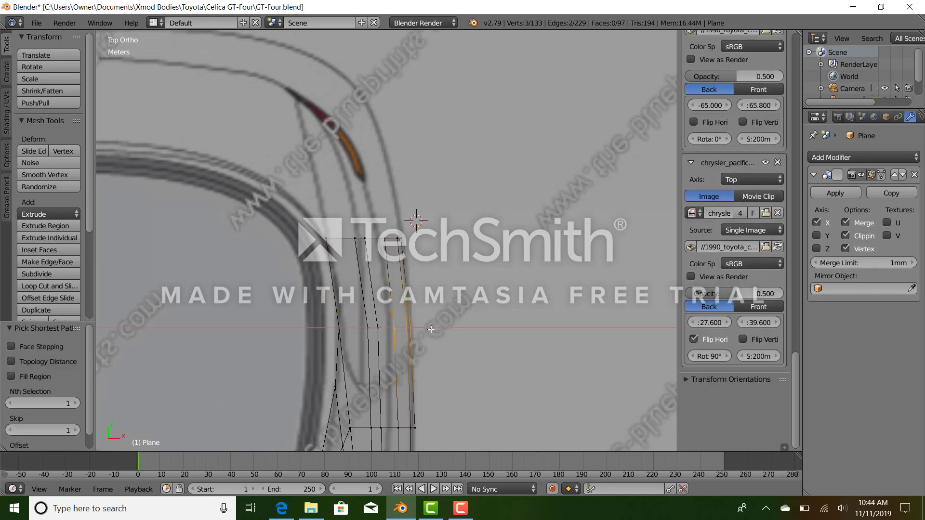
drag(431, 329, 396, 329)
right_click(378, 328)
ctrl+right_click(368, 328)
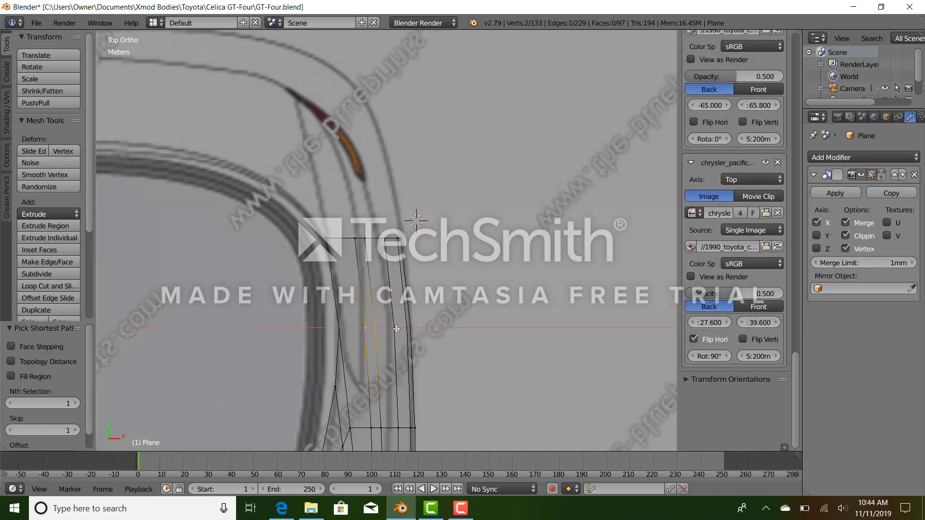
click(396, 329)
Step: Select the panel's whole rear edge and extrude it 3.74 m rearward along Y to the taillight in the side view
middle_drag(386, 327, 361, 360)
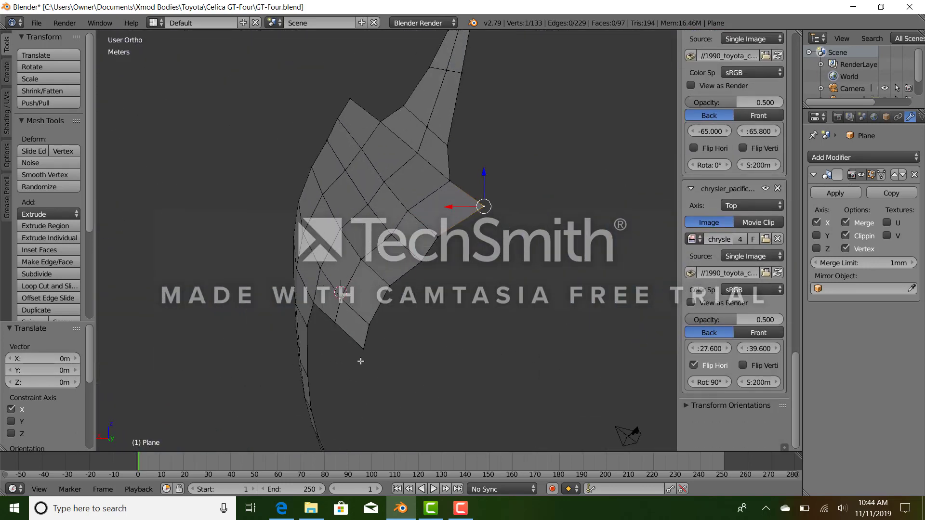
ctrl+right_click(367, 344)
scroll(359, 340, down, 6)
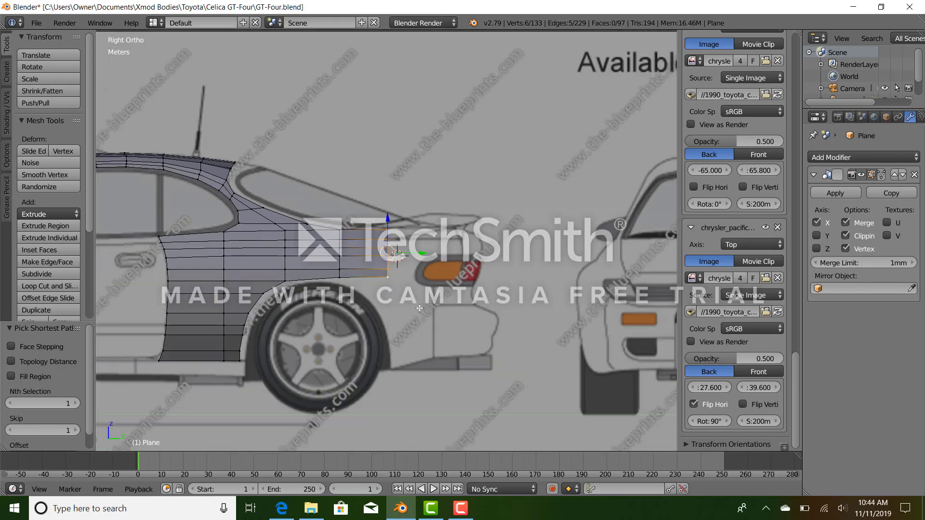
scroll(420, 308, up, 3)
key(e)
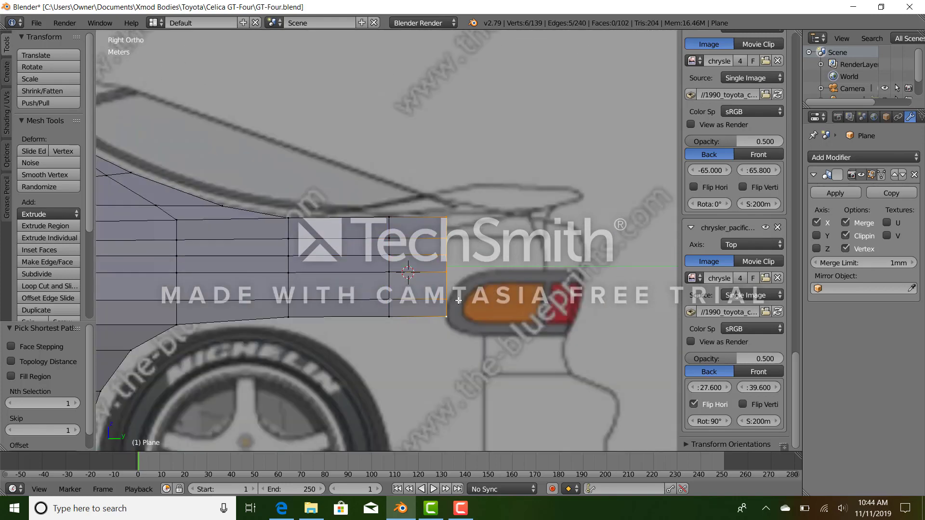
click(458, 301)
Step: Select the newly extruded rear edge and move it 1.19 m inward along X in the top view
right_click(446, 299)
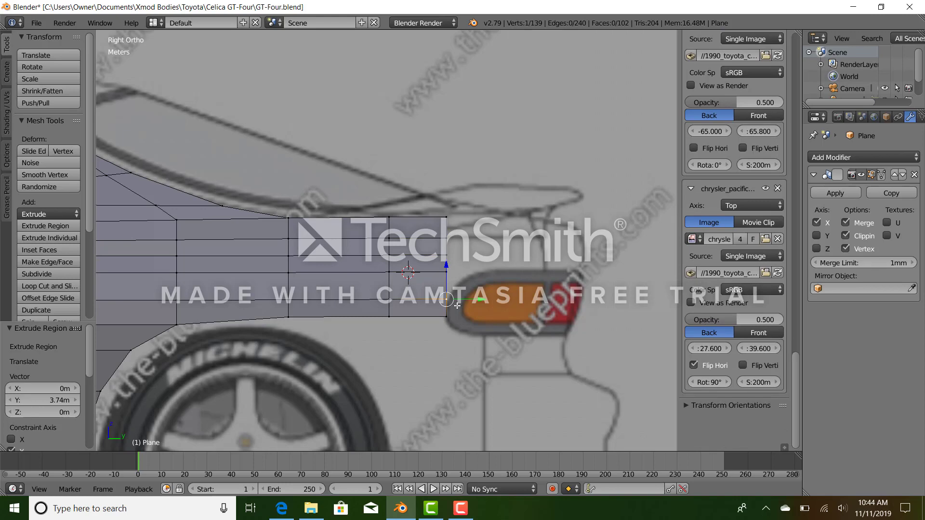
ctrl+right_click(442, 207)
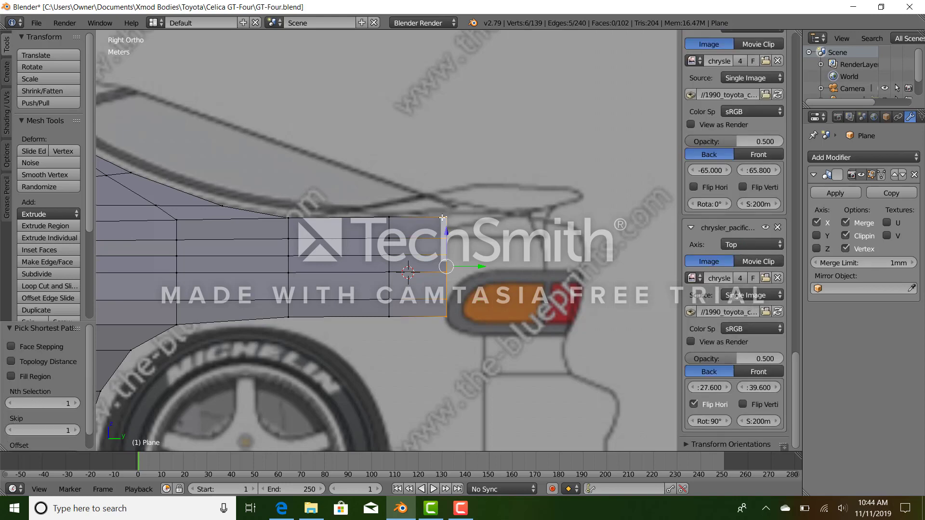
key(KP_7)
key(z)
drag(404, 182, 387, 179)
shift+middle_drag(343, 201, 419, 267)
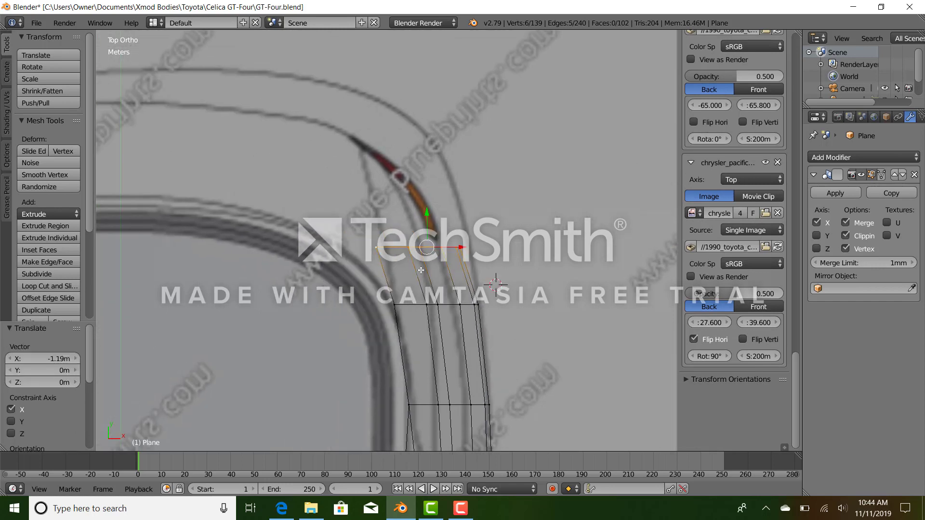
scroll(438, 271, up, 1)
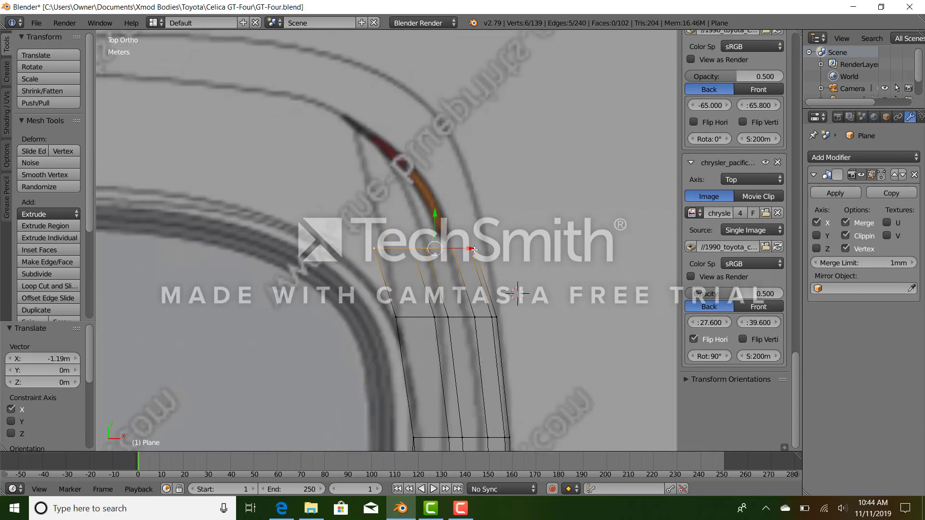
Step: In the back view, move the two lowest rear-edge vertices inward along X toward the taillight, and the vertex above them 17.4 cm inward
scroll(472, 255, down, 5)
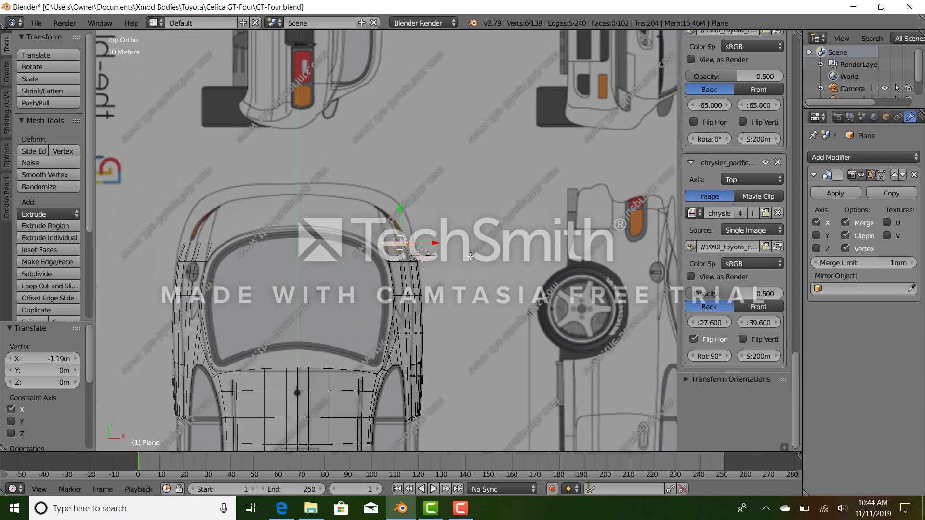
key(KP_3)
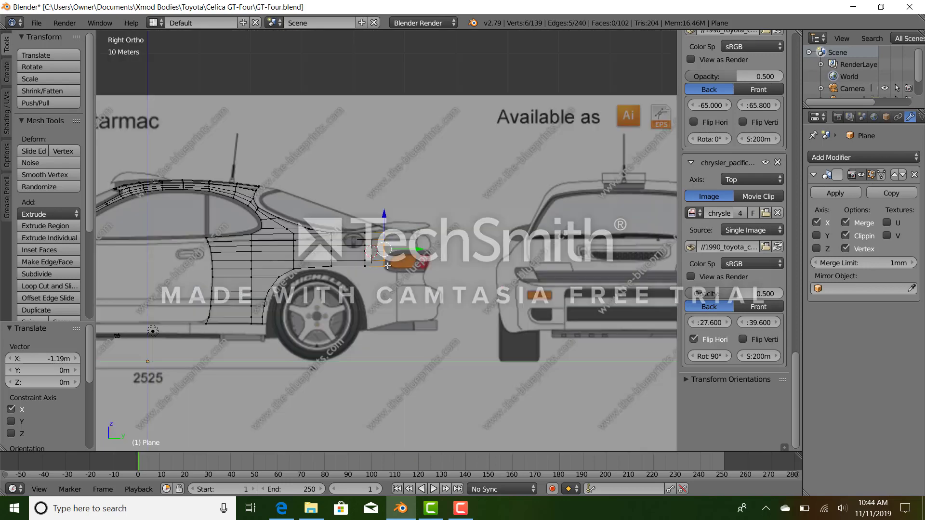
key(ctrl+KP_1)
scroll(351, 288, up, 4)
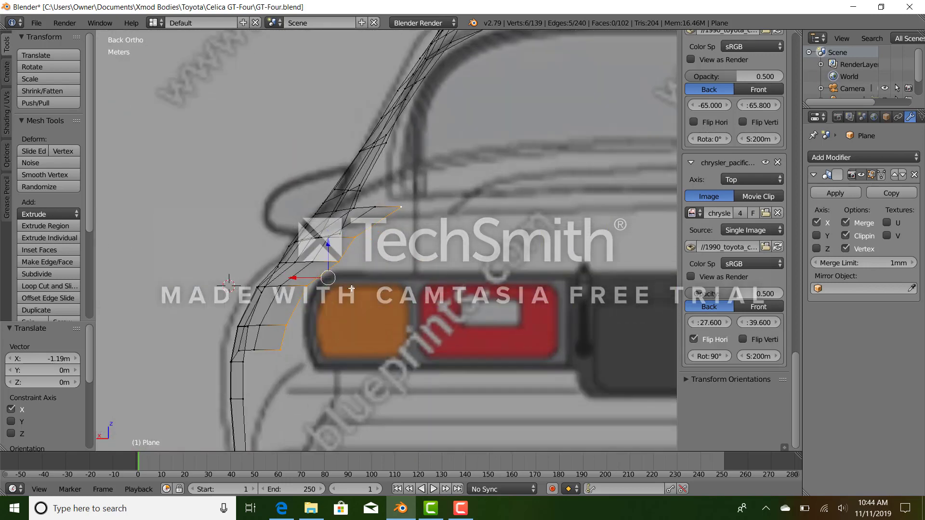
right_click(291, 324)
shift+middle_drag(290, 324, 333, 286)
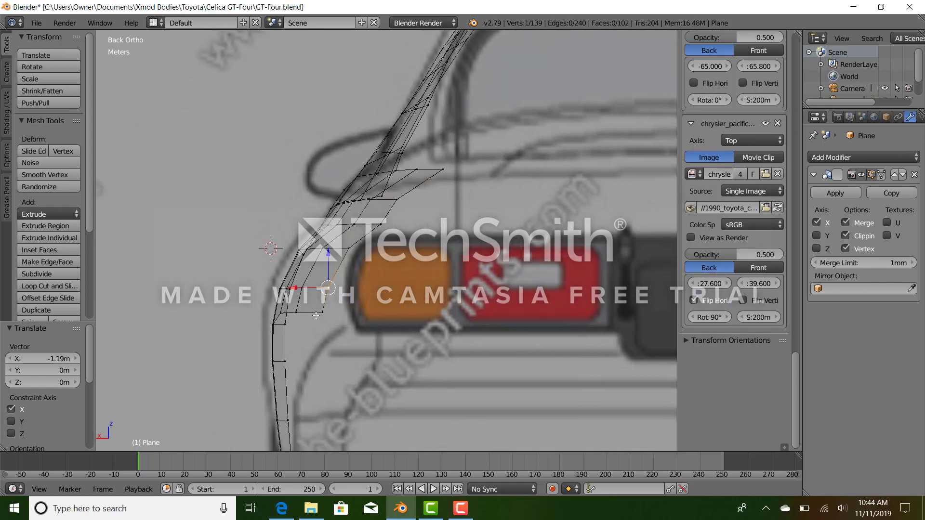
ctrl+right_click(317, 314)
drag(300, 299, 321, 314)
right_click(328, 315)
click(316, 318)
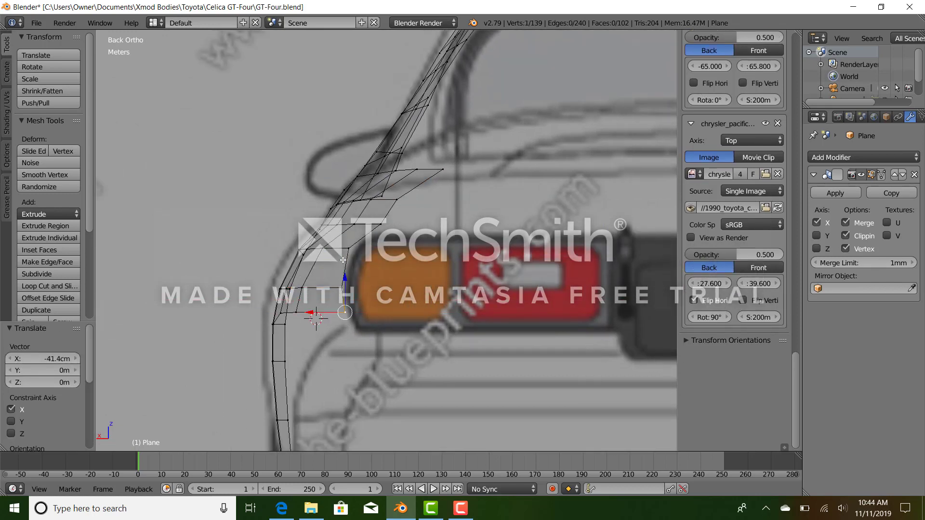
right_click(348, 248)
drag(321, 251, 325, 251)
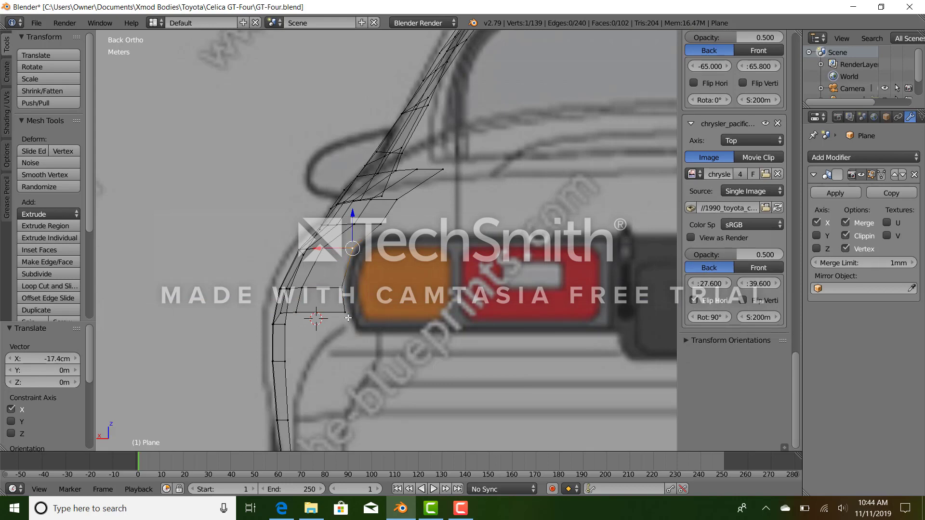
Step: Compare the rear edge in the front and side views, and shift its second-lowest vertex 4.36 cm rearward along Y
key(KP_3)
key(ctrl+KP_1)
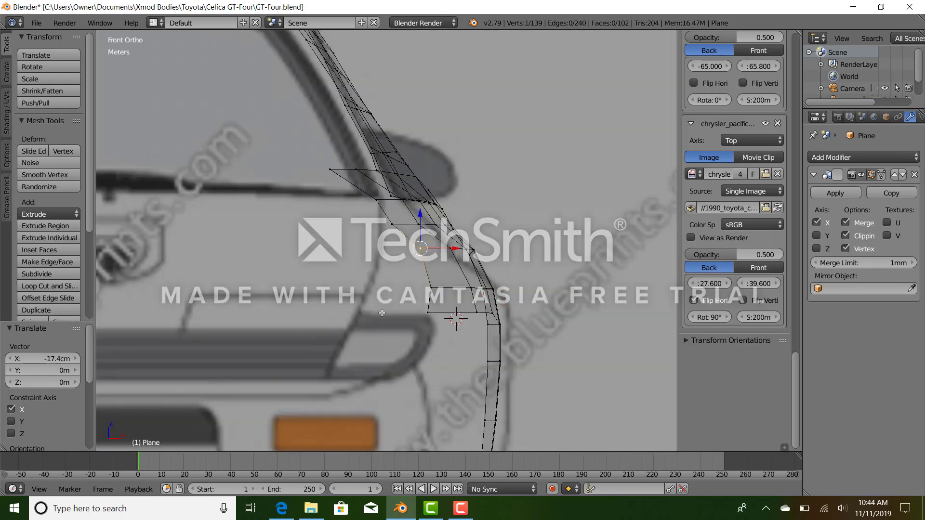
key(KP_3)
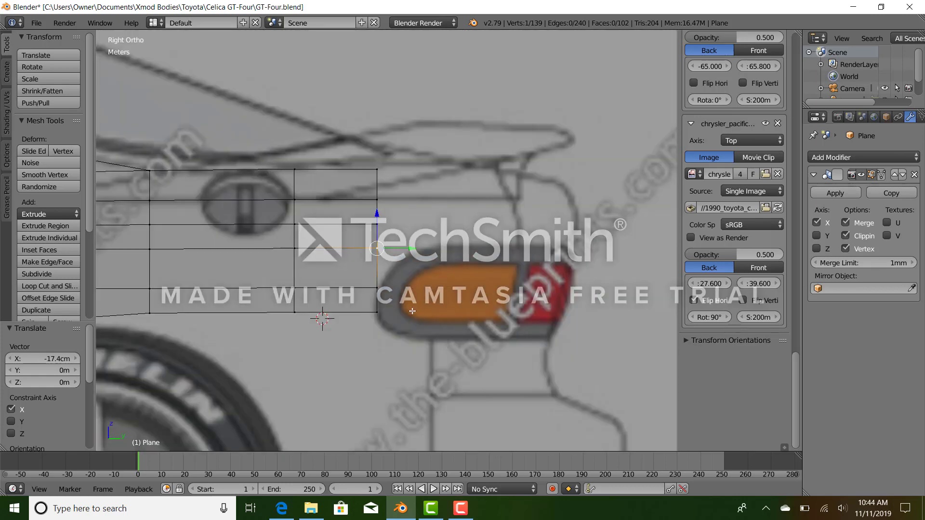
key(ctrl+KP_1)
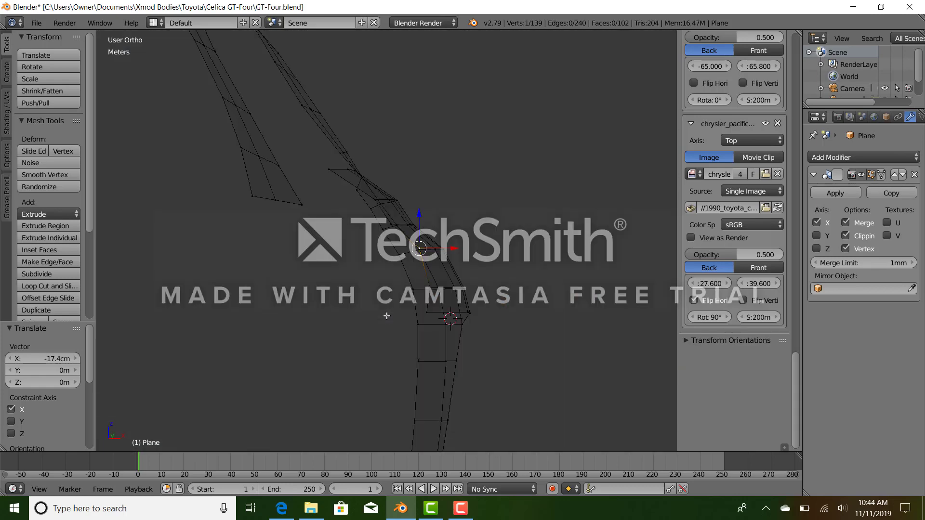
key(KP_3)
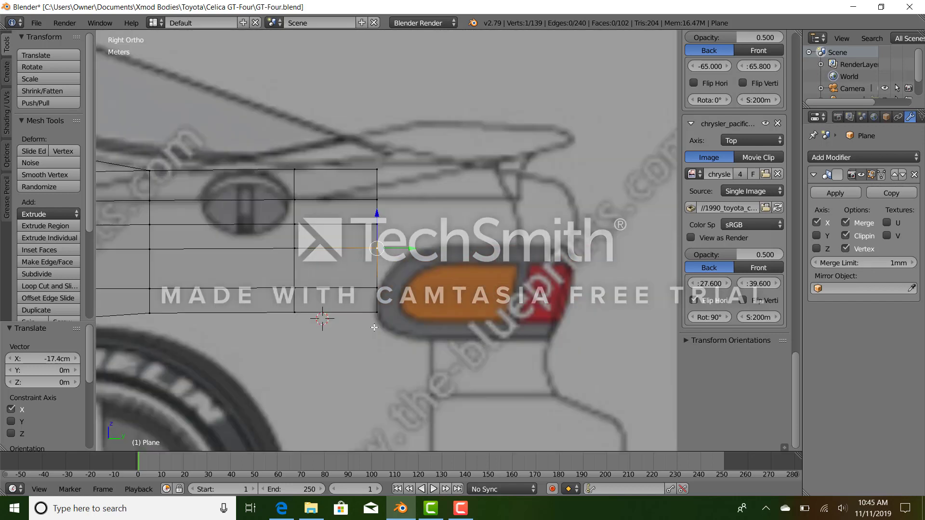
right_click(382, 286)
drag(399, 288, 410, 287)
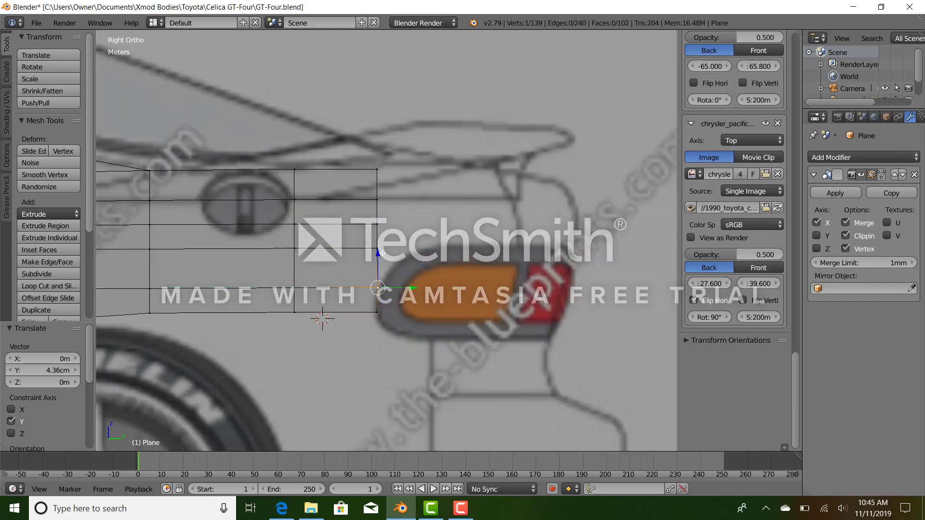
Step: Move the rear-edge vertex level with the taillight's upper edge 1.81 m rearward along Y in the side view
right_click(380, 250)
key(Down)
key(KP_1)
key(KP_3)
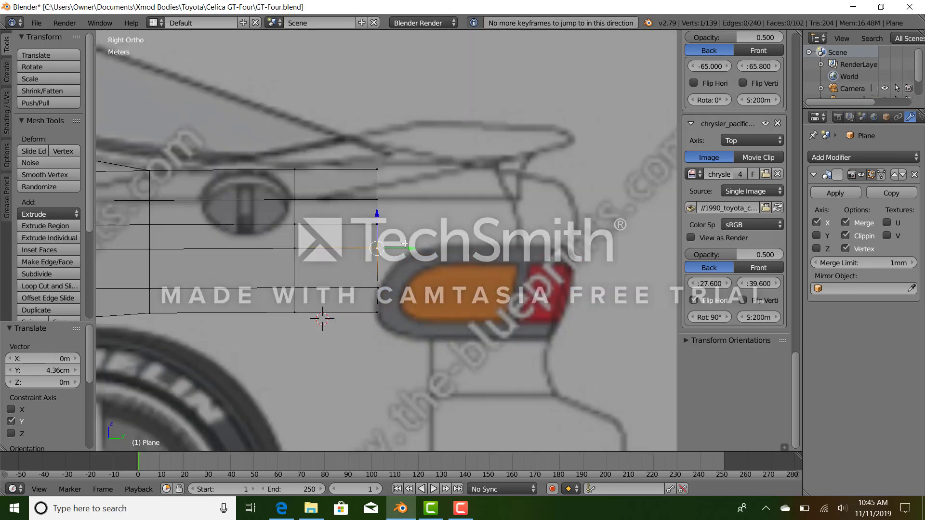
click(405, 244)
drag(412, 249, 451, 249)
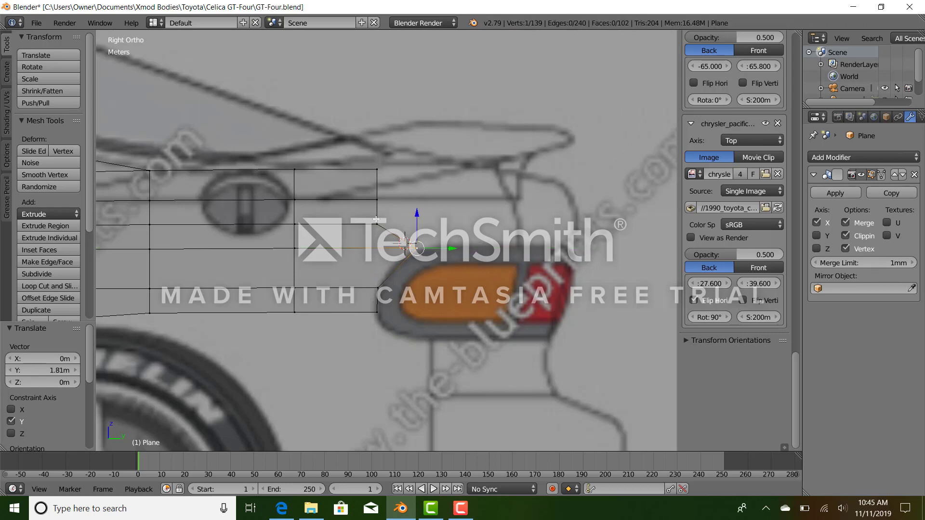
Step: Move the rearmost vertex beside the taillight 96 cm inward along X in the top view
right_click(376, 223)
ctrl+right_click(376, 169)
key(KP_7)
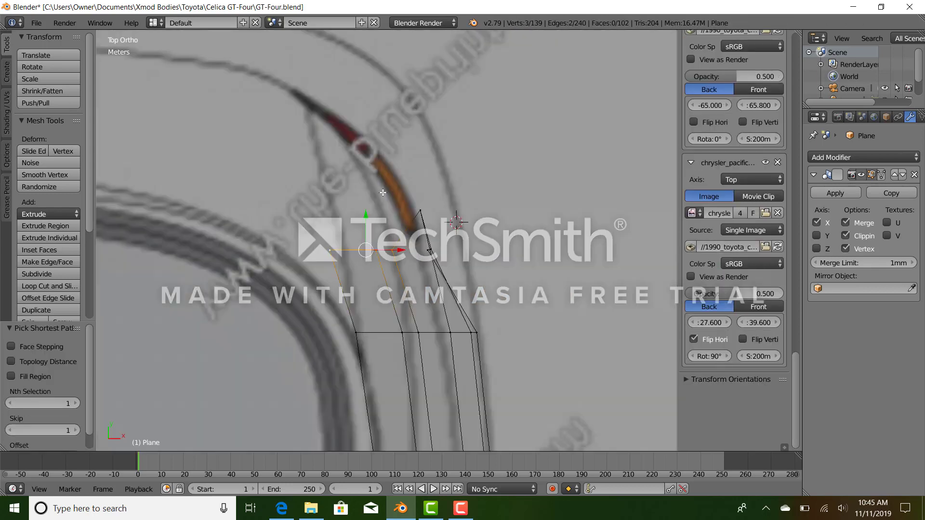
right_click(419, 208)
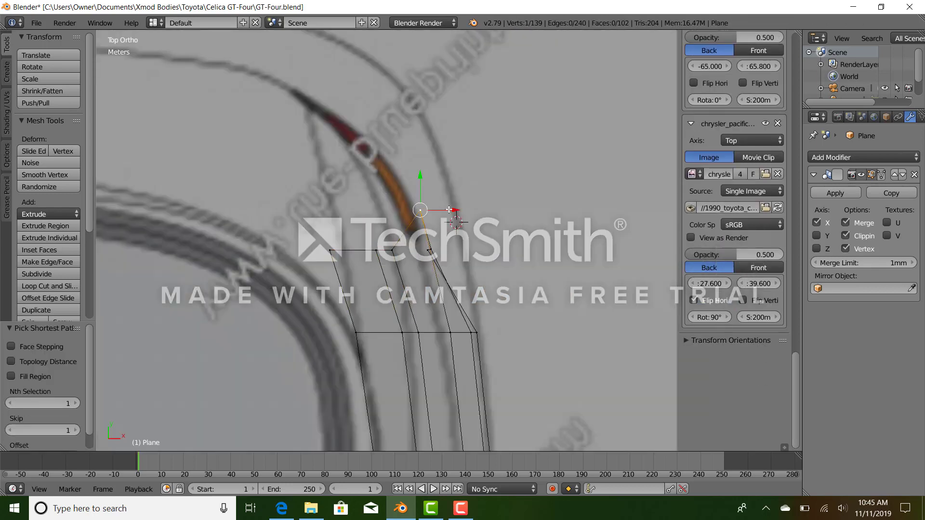
key(g)
key(x)
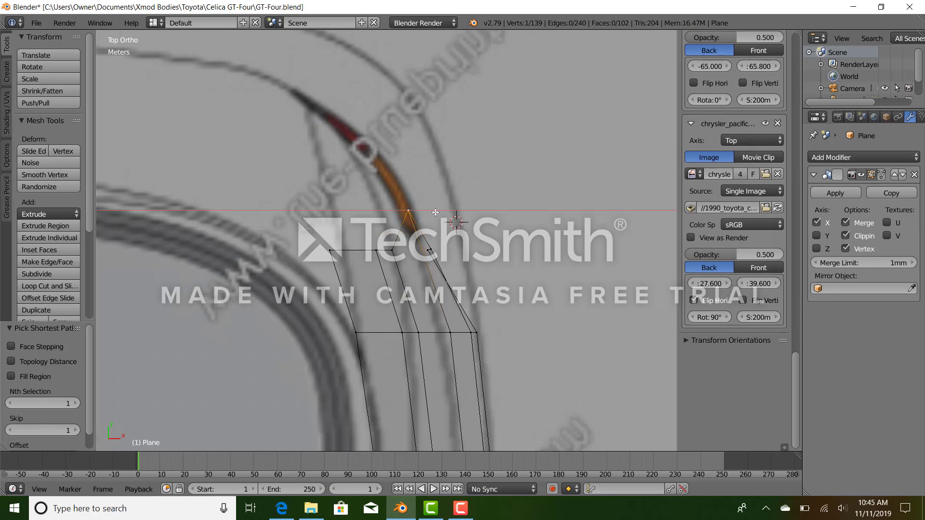
click(430, 212)
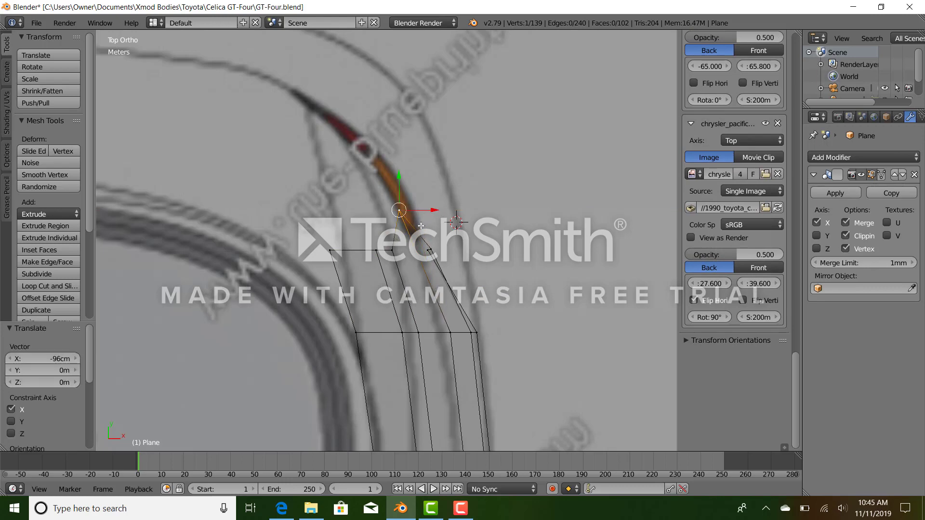
Step: Check the rearmost vertex against the back view, and shift it 54.5 cm outward along X in the top view
key(ctrl+KP_1)
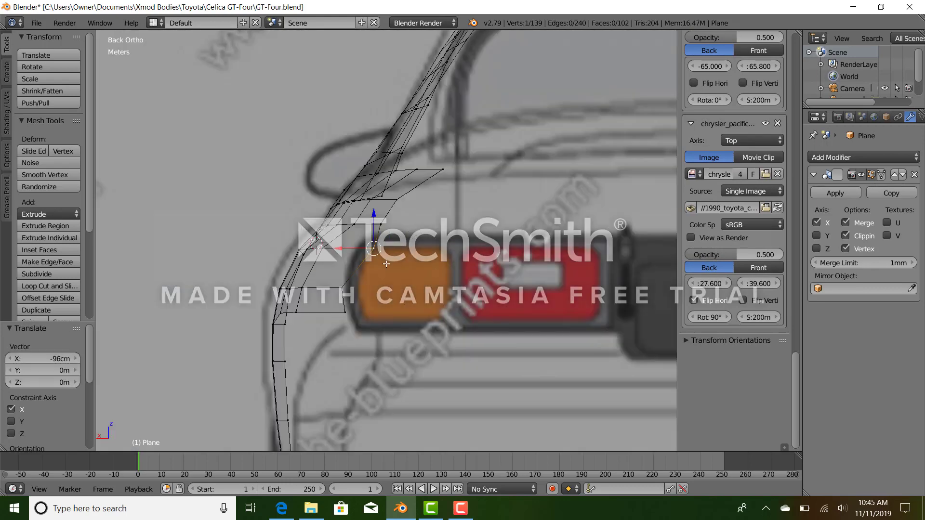
key(KP_7)
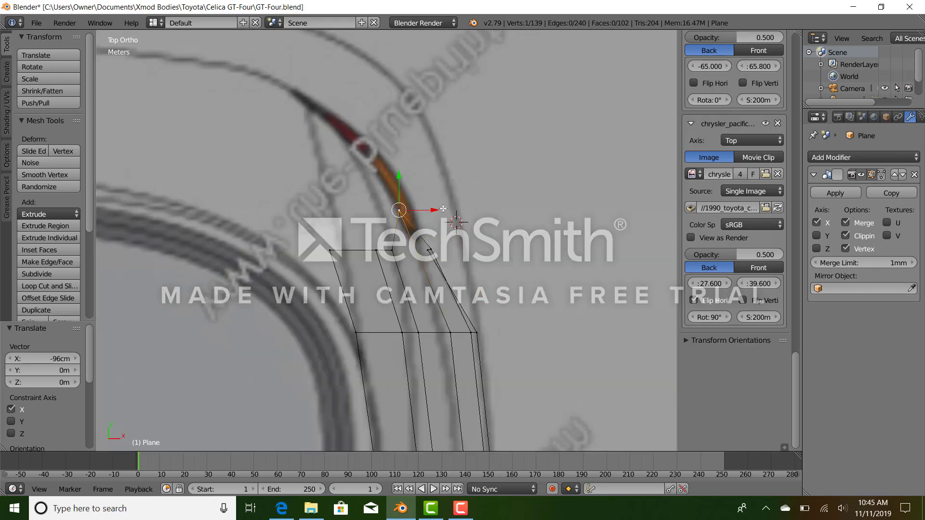
key(g)
key(x)
click(455, 208)
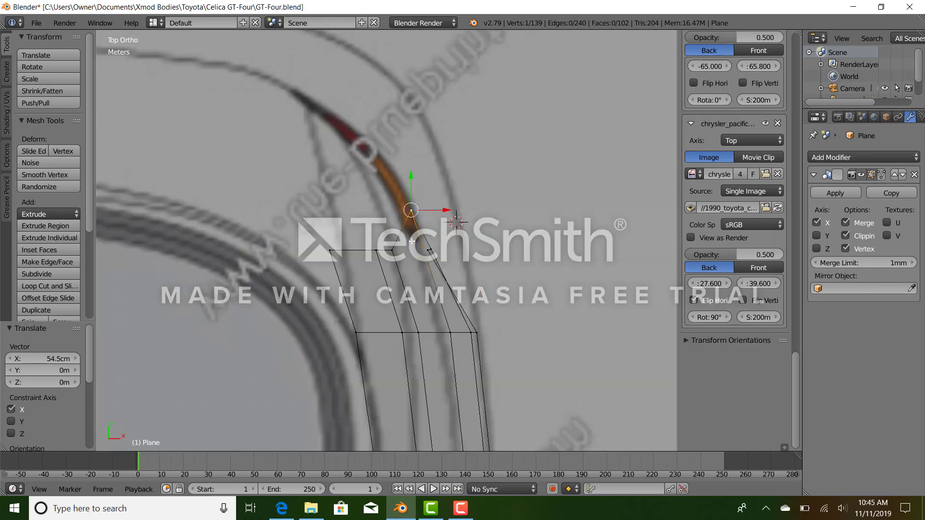
Step: Select the three upper rear-edge vertices and rotate them -38.8° in the top view
scroll(400, 253, down, 4)
ctrl+right_click(360, 247)
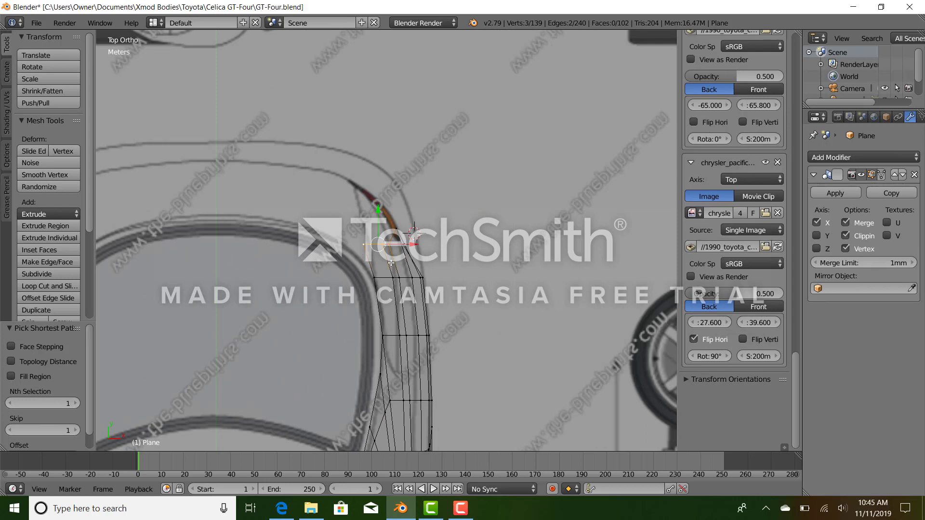
scroll(390, 263, up, 4)
key(r)
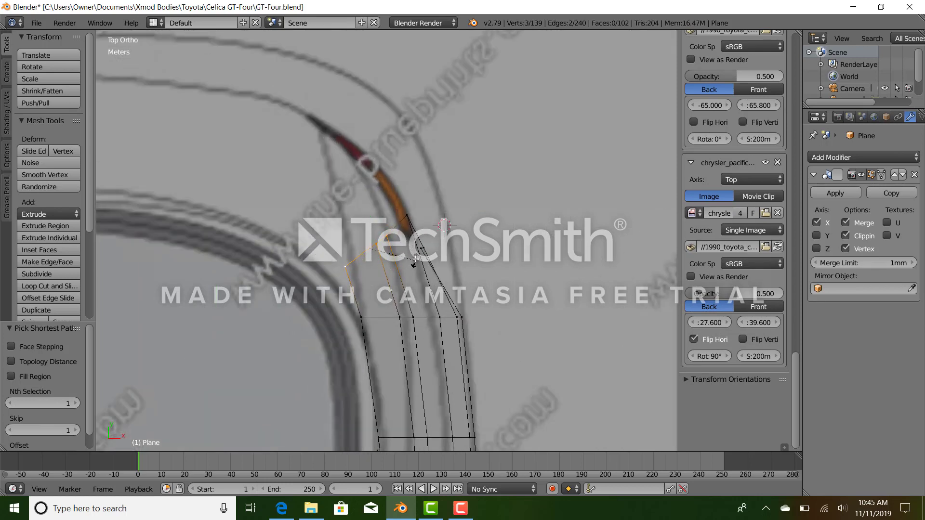
click(398, 267)
Step: Move the three rotated rear-edge vertices 20.9 cm outward along X and compare them with the side view
right_click(346, 271)
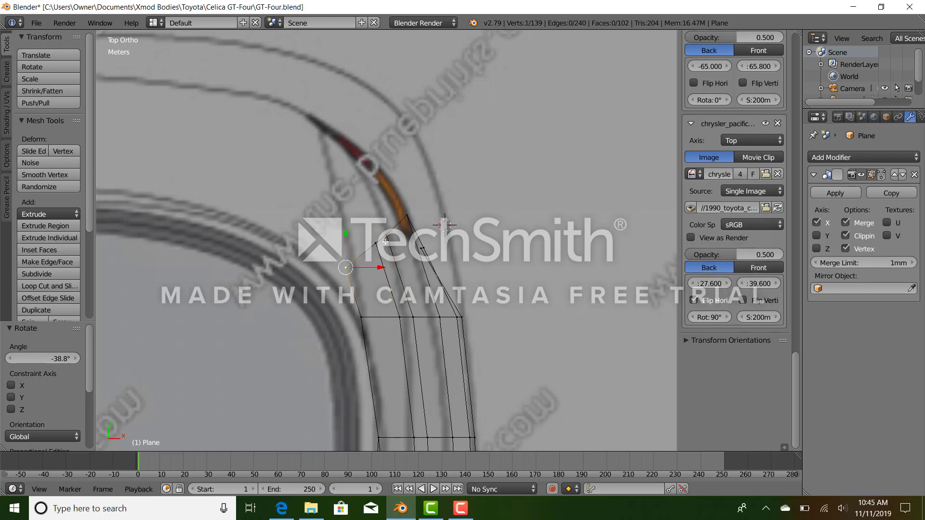
ctrl+right_click(385, 242)
drag(404, 247, 408, 248)
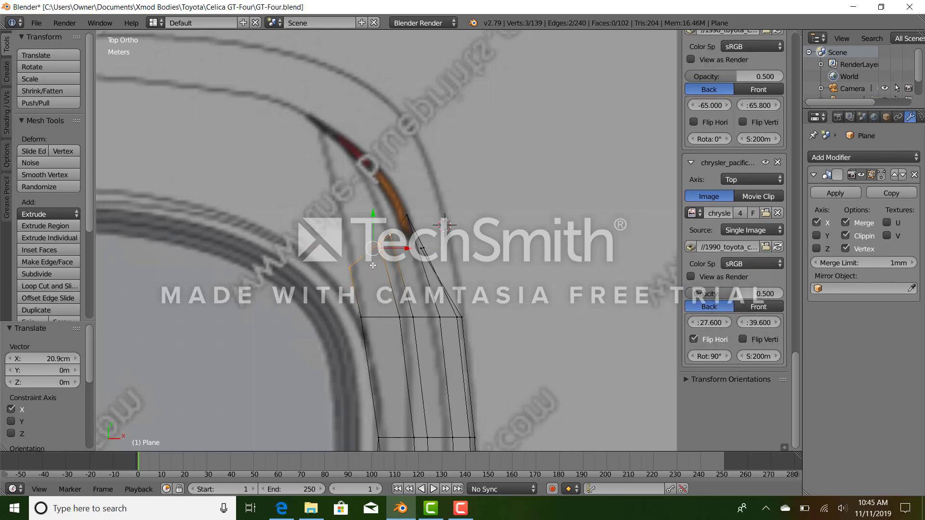
key(KP_3)
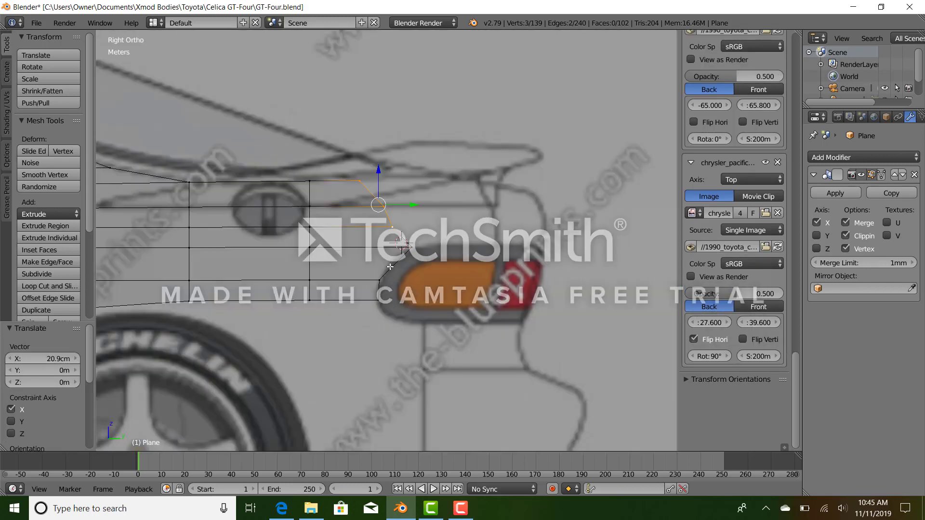
Step: In the top view, move the outermost vertex of the loop just ahead of the rear edge inward along X
right_click(401, 226)
scroll(416, 228, up, 3)
scroll(419, 217, down, 1)
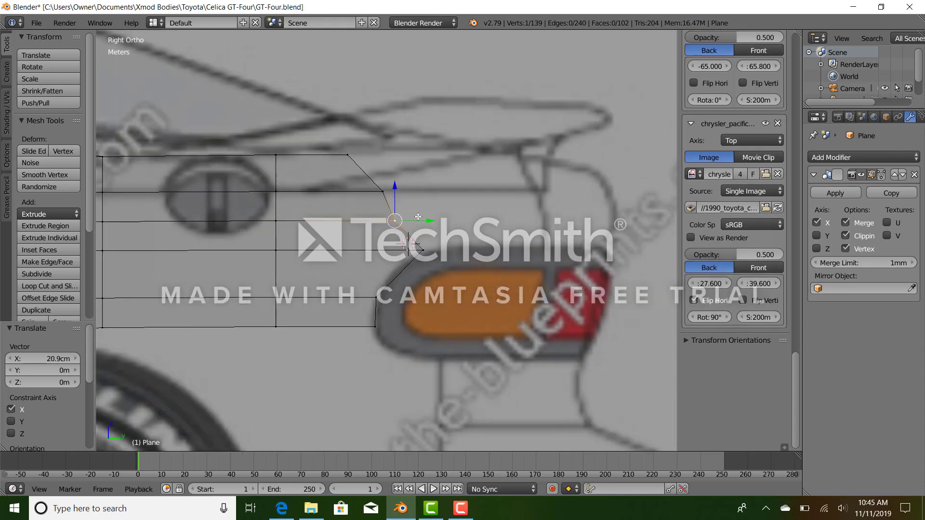
scroll(431, 274, down, 2)
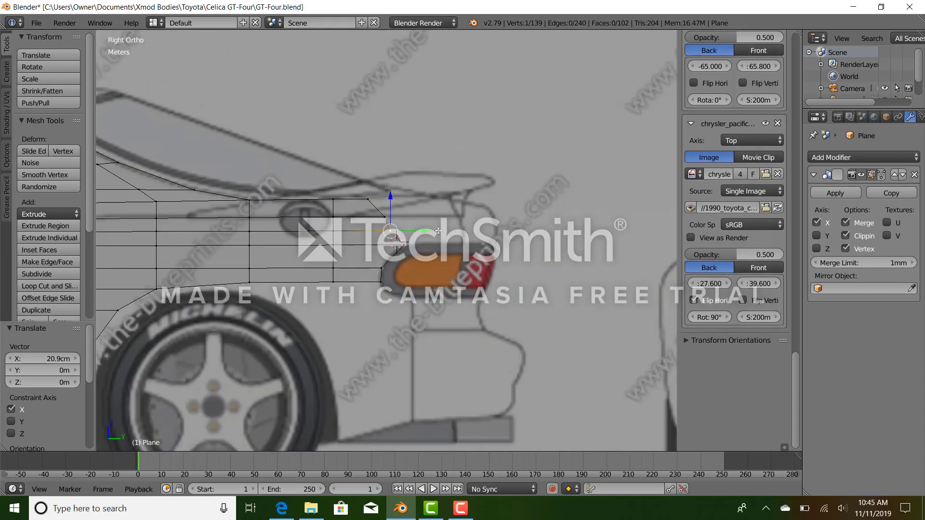
middle_drag(431, 275, 396, 334)
key(KP_7)
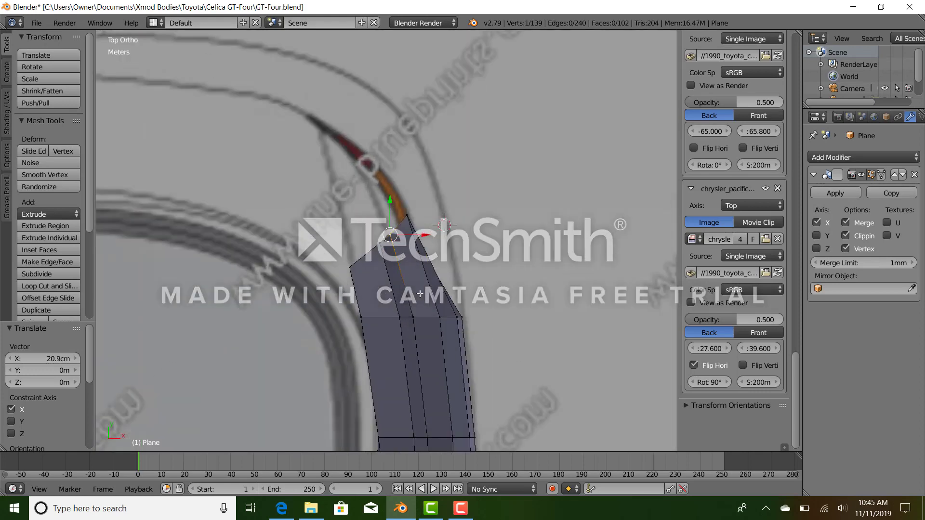
key(z)
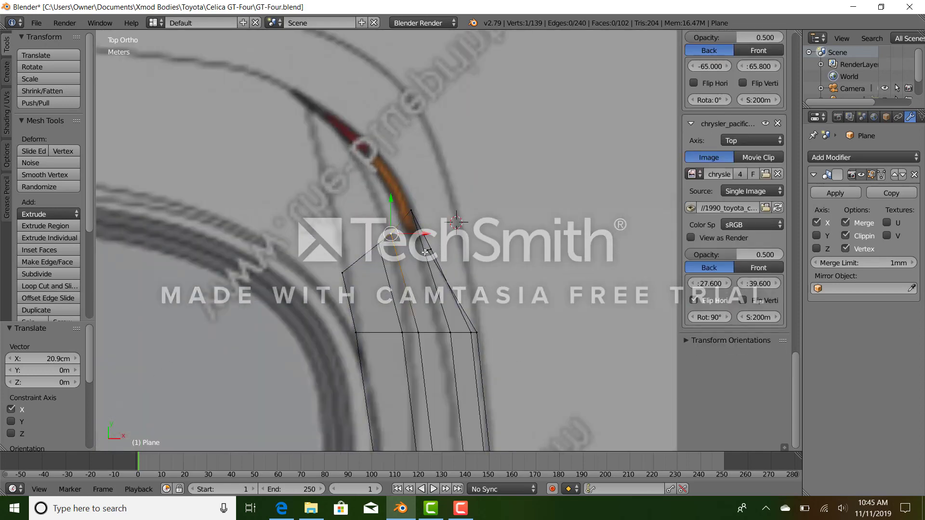
right_click(487, 326)
key(g)
key(x)
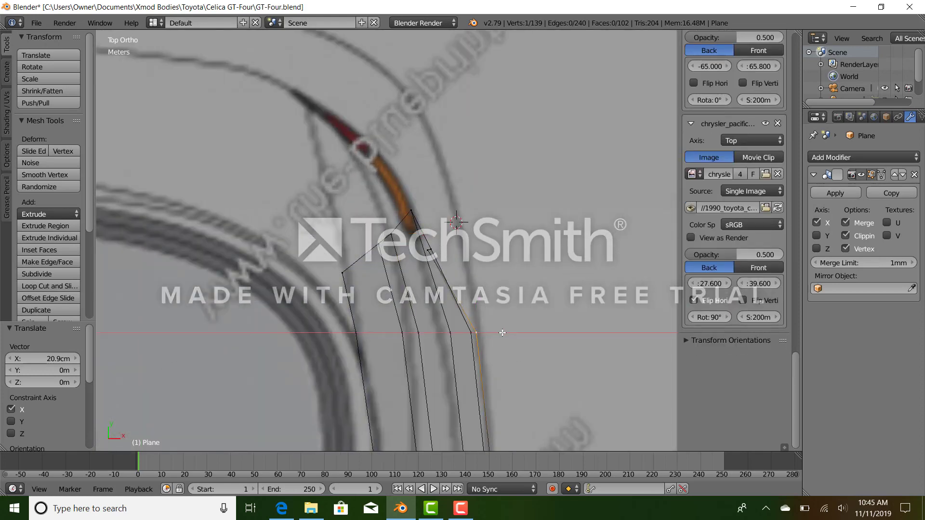
click(501, 328)
Step: Move the two outermost vertices of that loop inward along X, and shift them again together with the next vertex inboard
ctrl+right_click(501, 328)
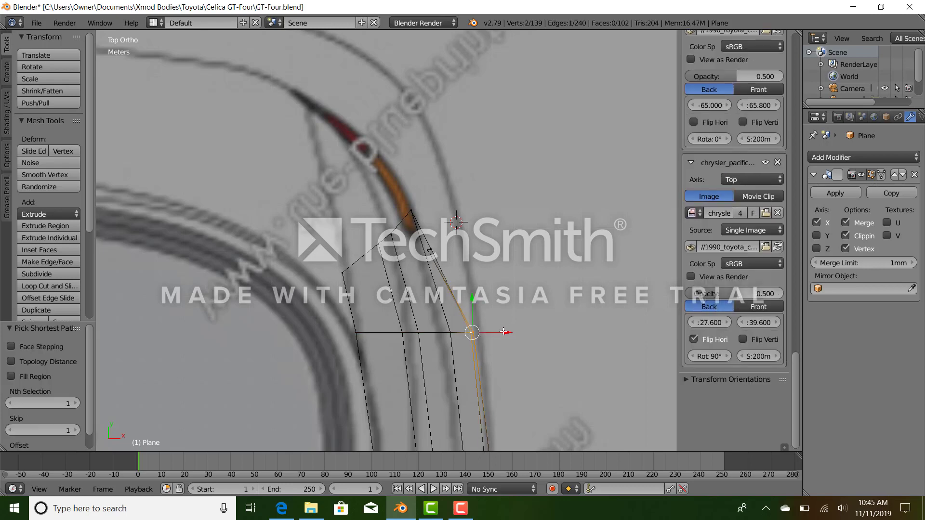
key(g)
key(x)
click(497, 331)
ctrl+right_click(452, 336)
key(g)
key(x)
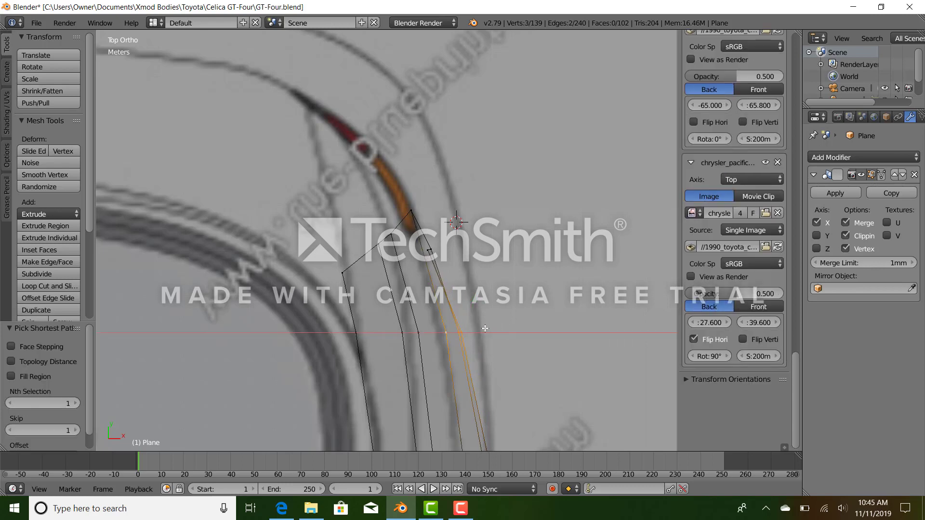
click(486, 328)
Step: Examine the whole shaded body in object mode, and compare the panel's rear edge with the taillight in the side view
key(z)
scroll(493, 345, down, 5)
mouse_move(478, 359)
middle_down()
mouse_move(468, 344)
mouse_move(313, 289)
middle_up()
scroll(346, 294, down, 3)
key(Tab)
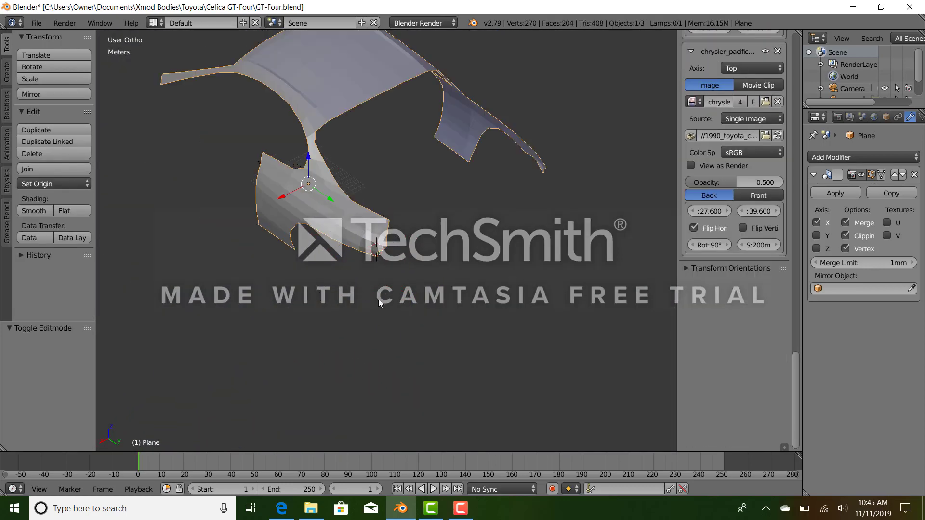
middle_drag(380, 300, 410, 265)
scroll(366, 279, up, 5)
key(KP_3)
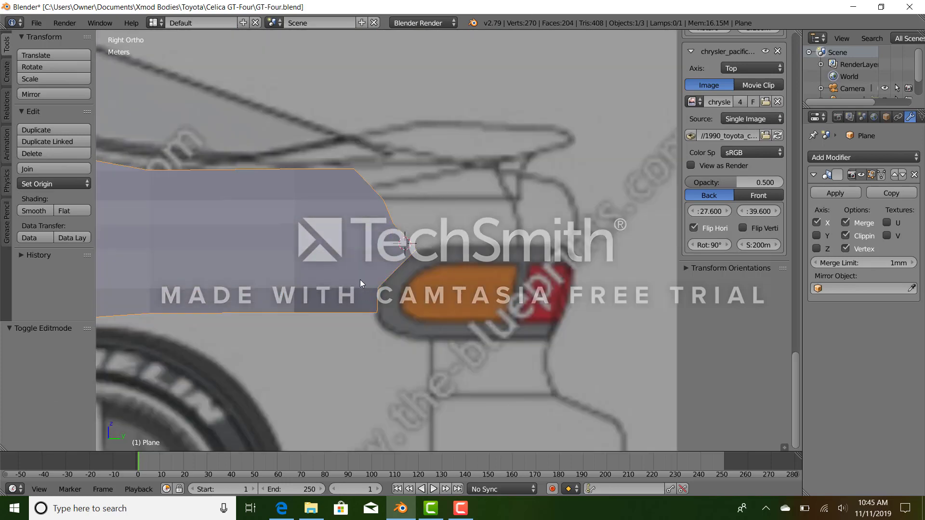
scroll(425, 359, up, 4)
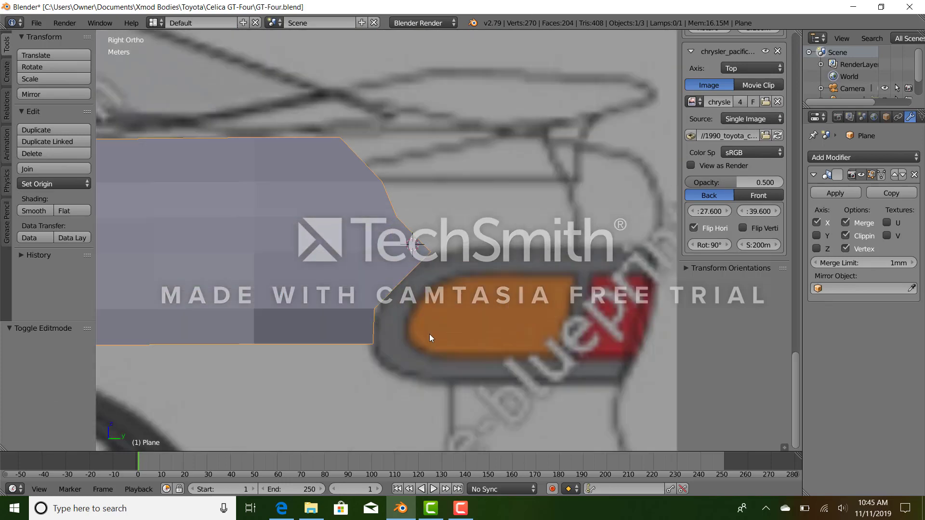
Step: Check the four upper rear-edge vertices in the top and back views, and extrude them 4.69 m along Y and 15.3 cm along Z
key(Tab)
right_click(451, 254)
scroll(409, 193, down, 3)
ctrl+right_click(350, 158)
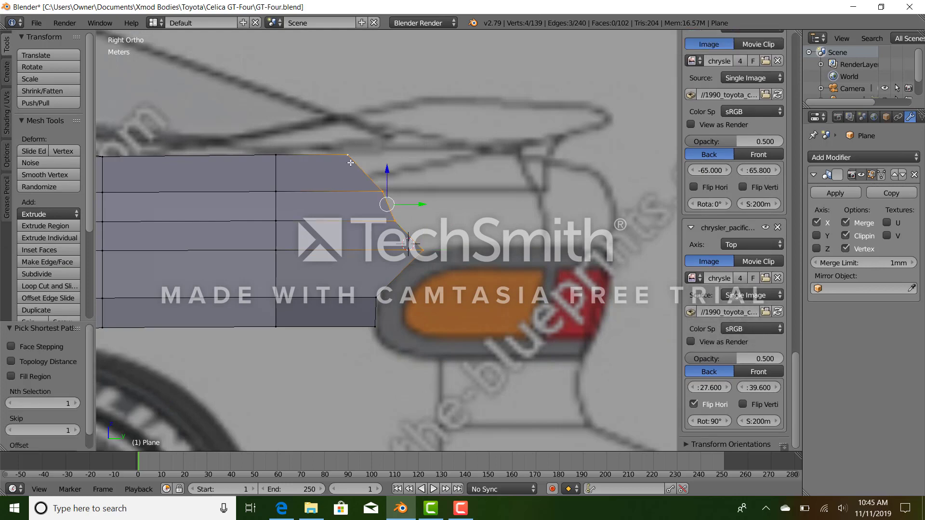
middle_drag(351, 186, 362, 197)
key(KP_7)
shift+middle_drag(414, 263, 413, 293)
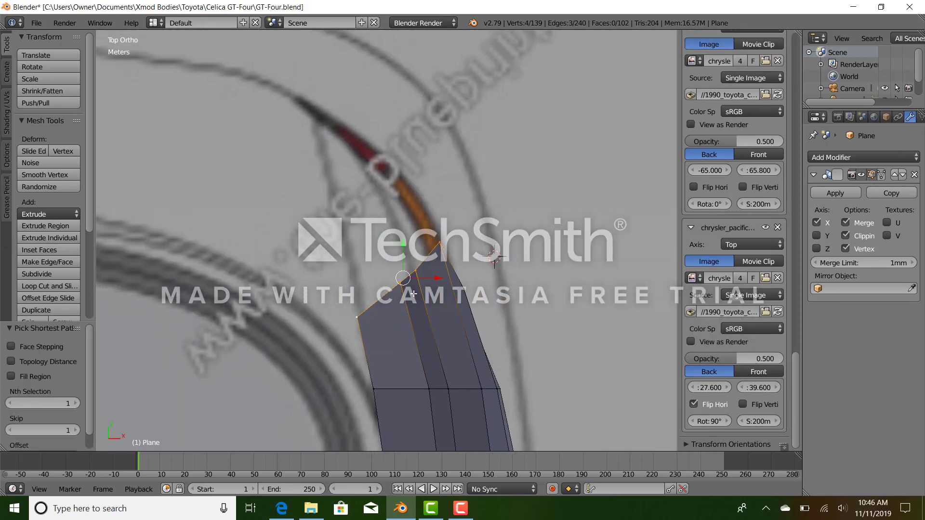
key(ctrl+KP_1)
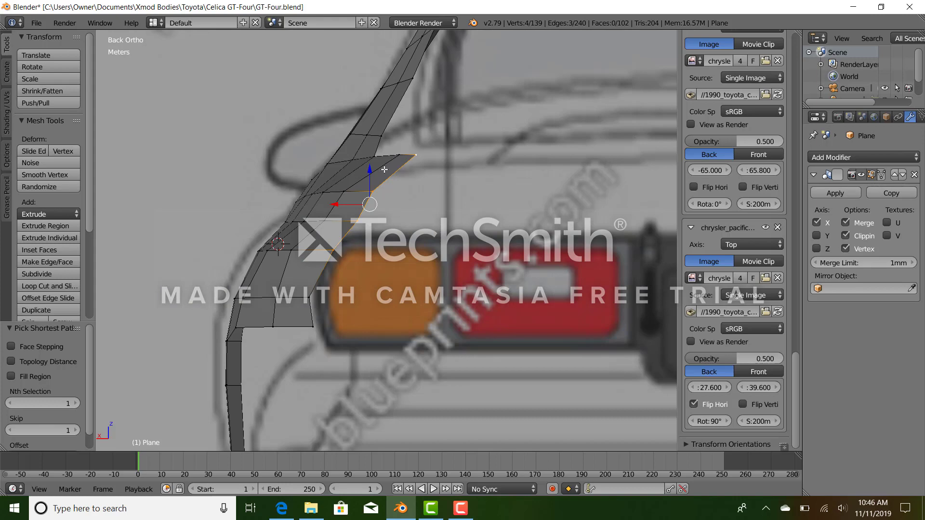
key(KP_7)
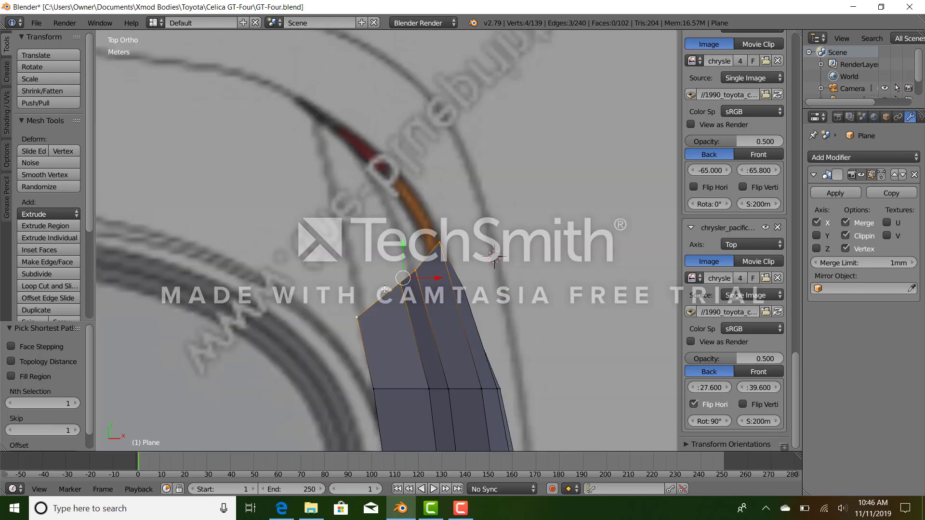
scroll(372, 282, down, 2)
key(KP_3)
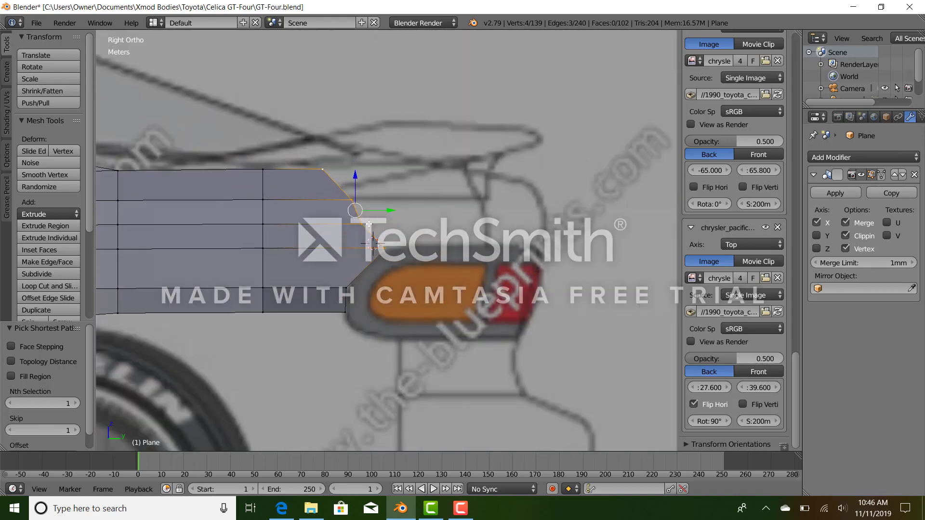
key(e)
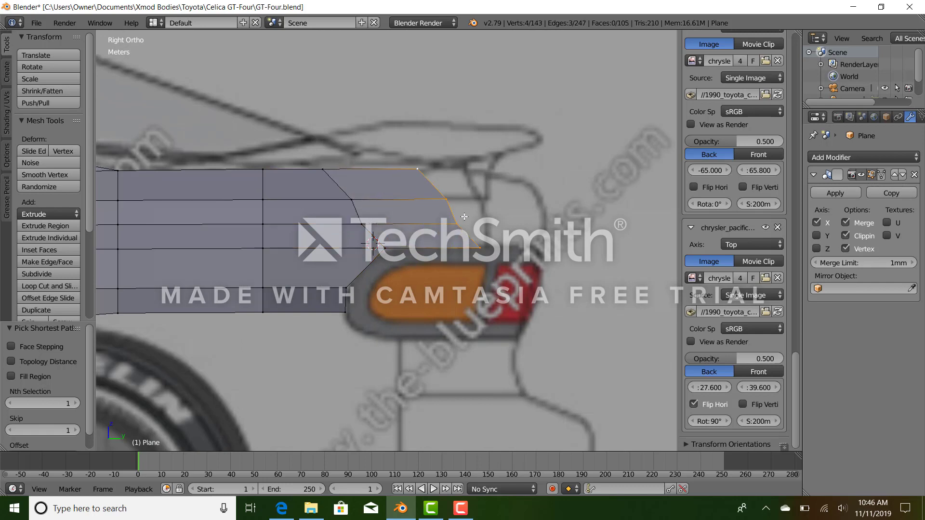
click(462, 213)
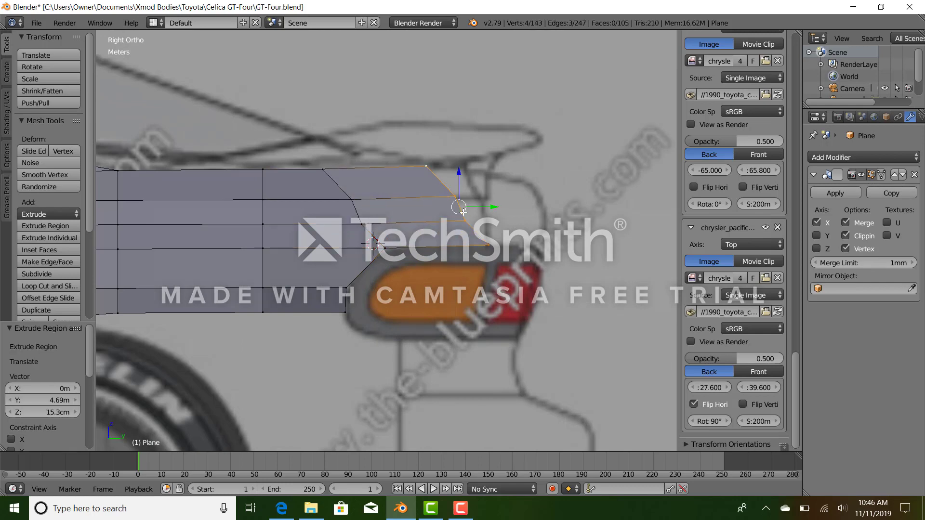
Step: Move the extruded edge's third vertex from the top 96 cm back and 24 cm down, and its second 1.16 m back and 39.3 cm down
right_click(471, 223)
key(z)
key(g)
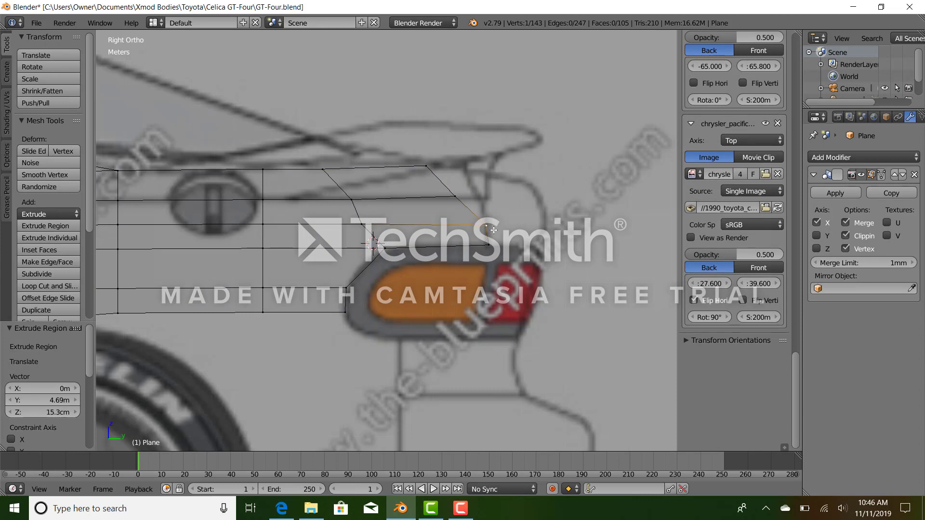
click(448, 197)
key(g)
click(484, 211)
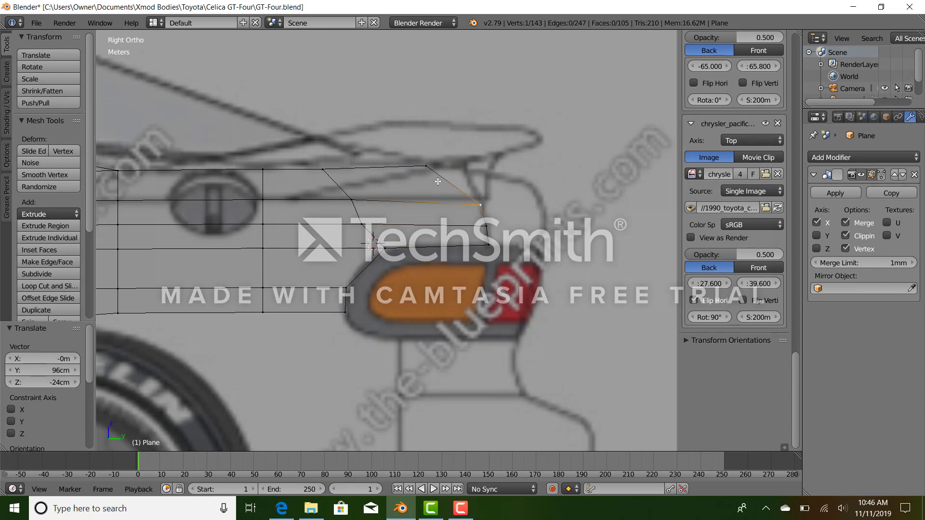
Step: Move the extruded edge's top vertex back and down to line up with the edge, and slightly lower the upper-edge vertex ahead of it
right_click(430, 172)
key(g)
click(486, 198)
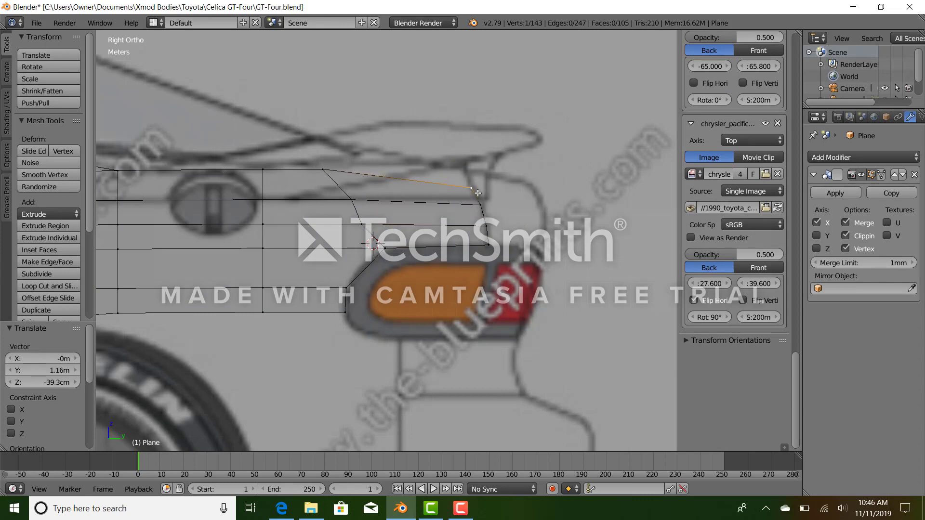
click(479, 194)
right_click(318, 164)
drag(322, 148, 333, 153)
Step: In the back view, move the four new rear-edge vertices inward along X to the gap between the orange and red lenses
ctrl+right_click(471, 186)
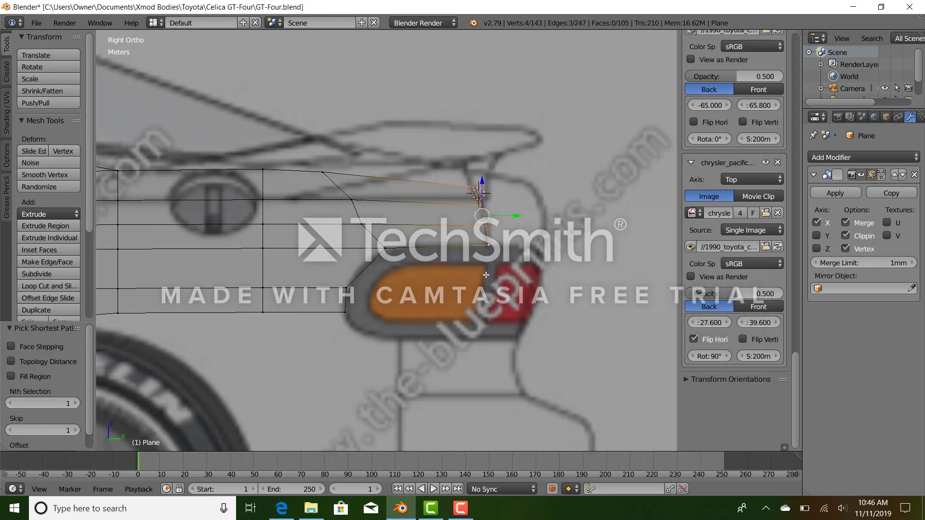
key(ctrl+KP_1)
drag(351, 205, 430, 244)
right_click(411, 191)
ctrl+right_click(362, 247)
right_click(442, 220)
ctrl+right_click(409, 244)
right_click(432, 247)
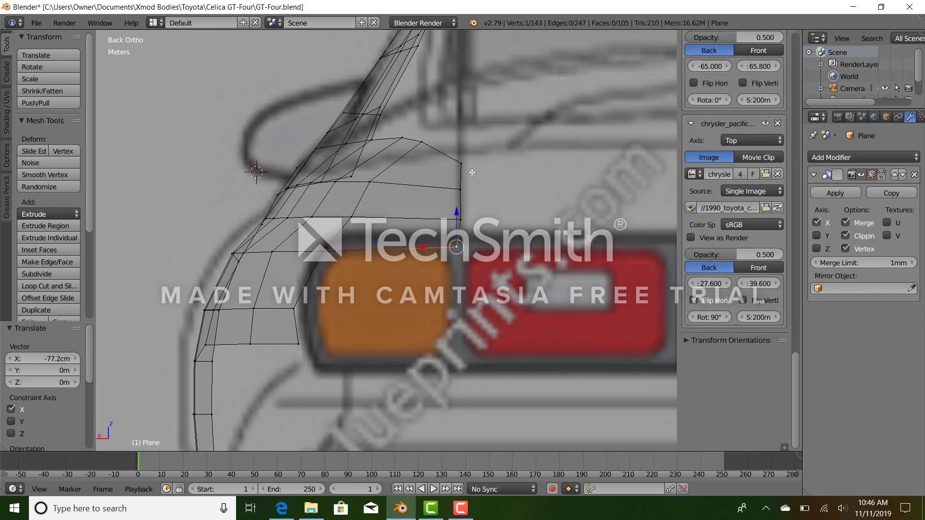
Step: Select the four new rear-edge vertices and scale them to 0.077 along X
ctrl+right_click(461, 163)
key(s)
key(x)
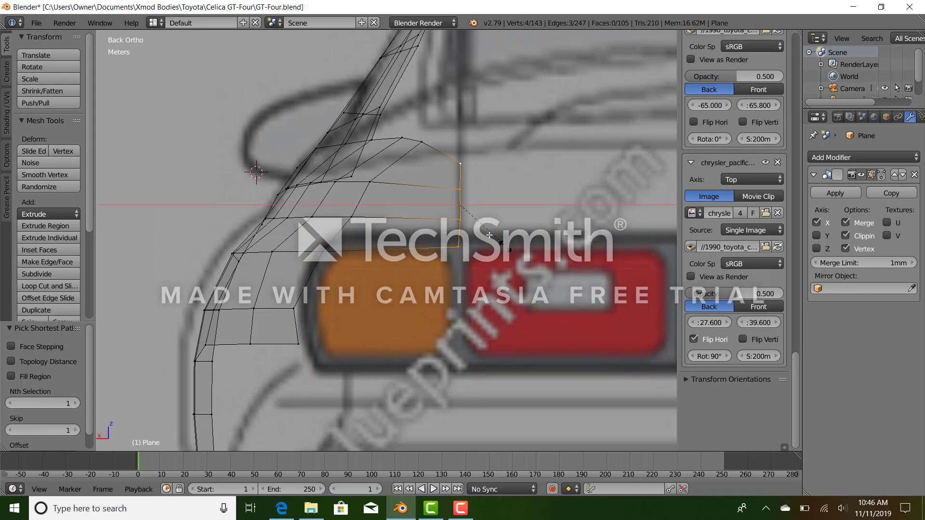
click(469, 208)
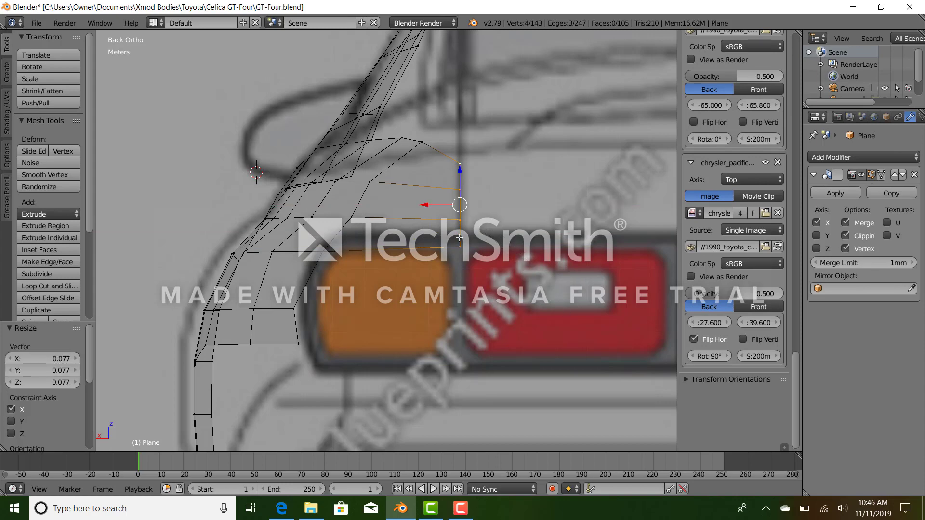
Step: Adjust the four aligned rear-edge vertices along X against the taillight in the top view
key(KP_7)
shift+middle_drag(358, 152, 372, 196)
key(g)
key(x)
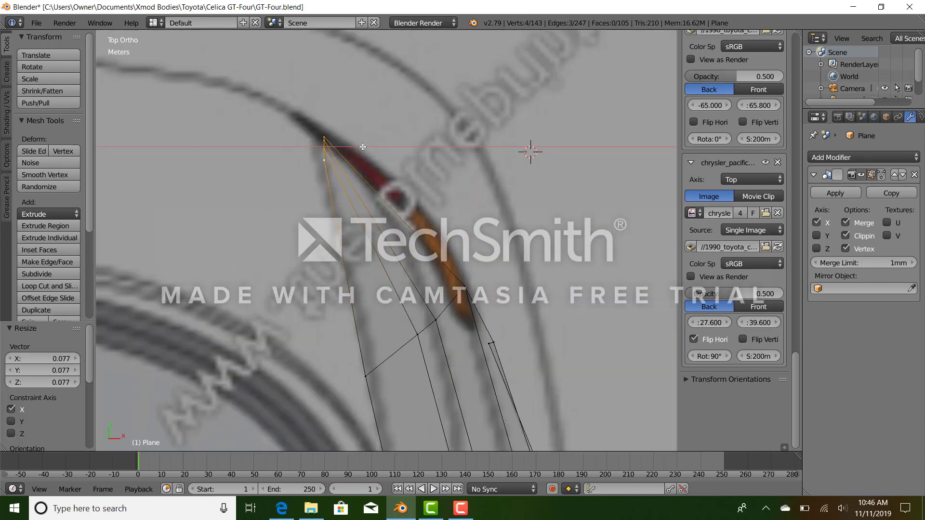
click(360, 146)
Step: Check the shaded rear corner against the top view, and add a loop cut across the panel's rearmost section
key(z)
scroll(386, 212, down, 6)
middle_drag(535, 345, 415, 343)
key(Tab)
key(KP_7)
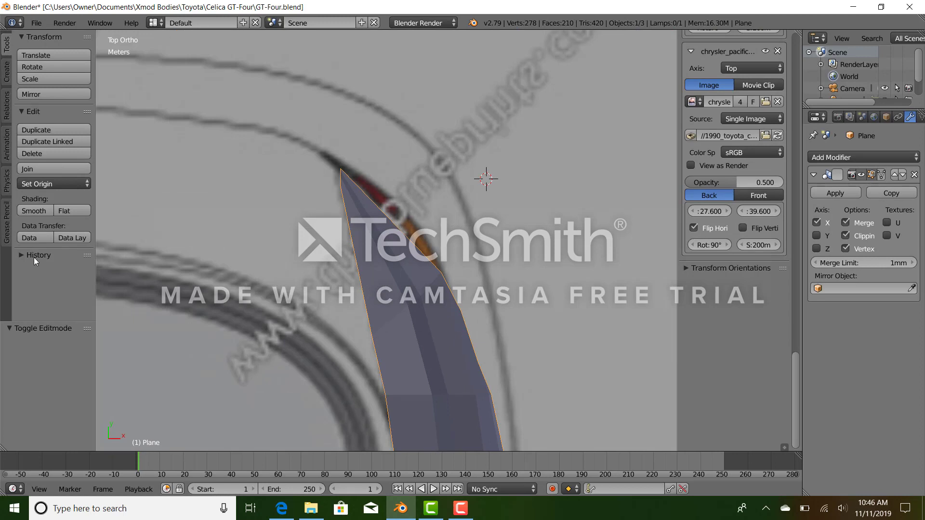
click(7, 72)
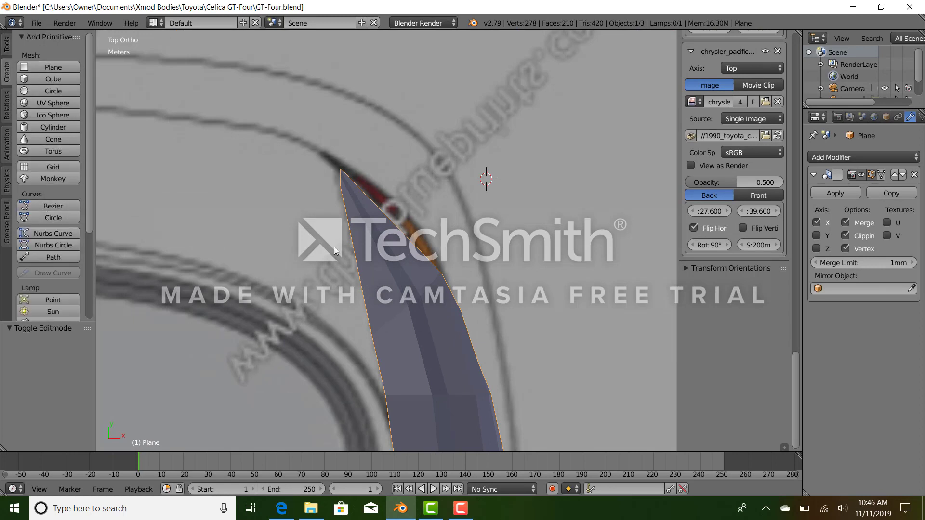
key(Tab)
click(7, 44)
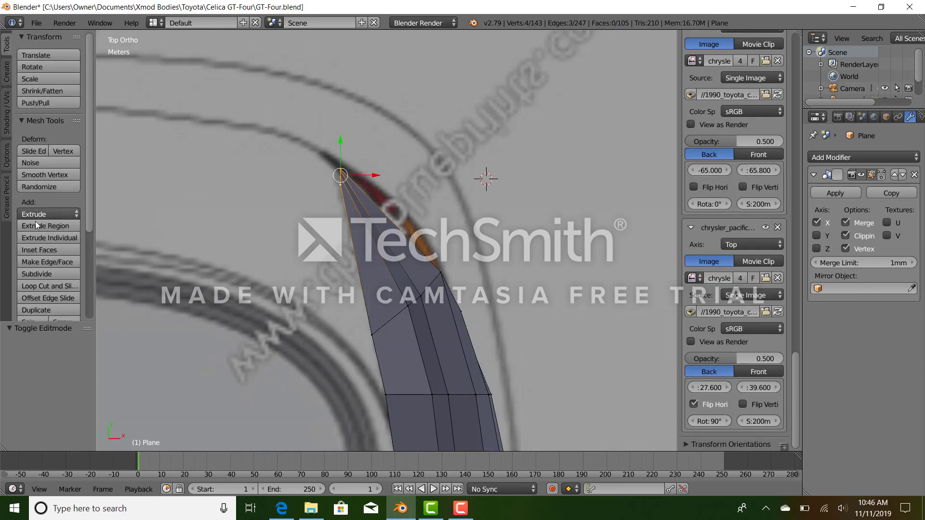
key(e)
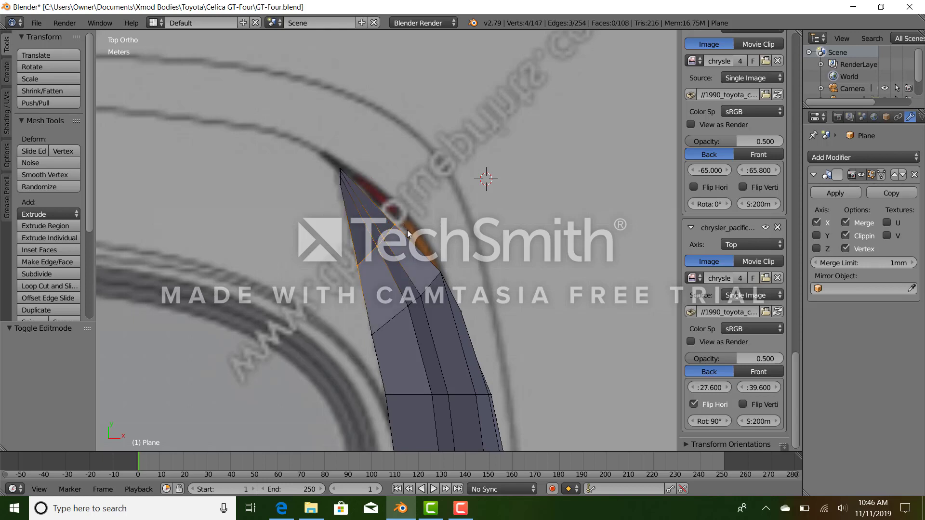
click(408, 232)
Step: Move the new loop's three lower vertices 19.6 cm in X and 26.2 cm in Y, and its two middle vertices -2.18 cm and -4.36 cm
right_click(397, 226)
ctrl+right_click(381, 247)
key(g)
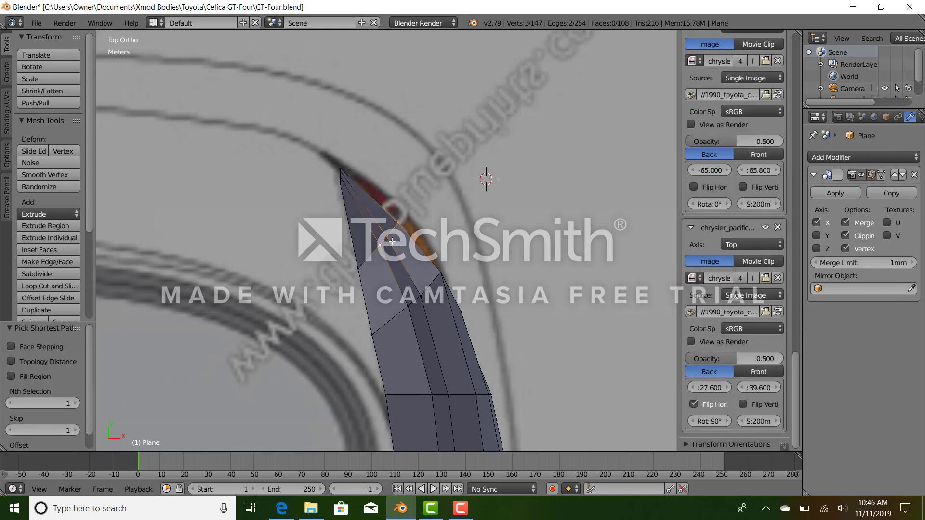
click(394, 240)
right_click(392, 236)
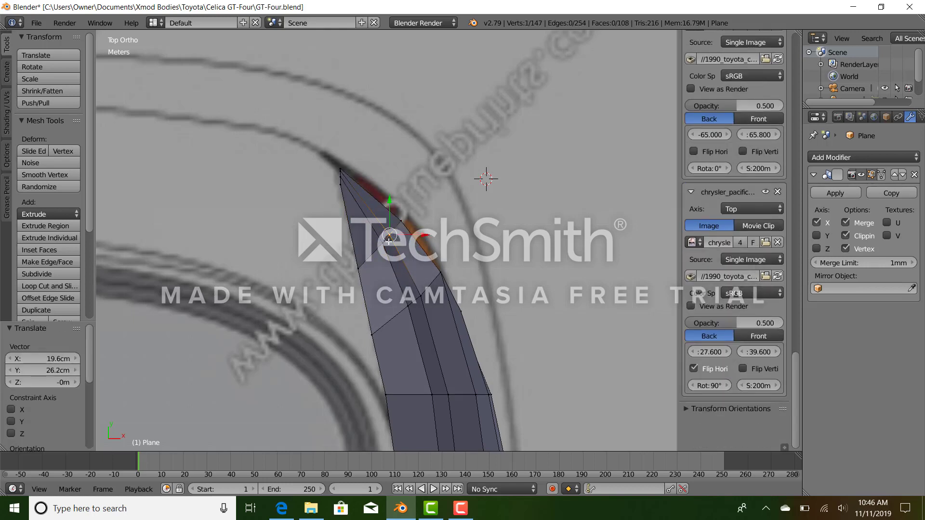
ctrl+right_click(387, 245)
key(g)
click(390, 247)
Step: Examine the curvature of the rear corner from the side and behind in object mode
middle_drag(463, 269, 381, 215)
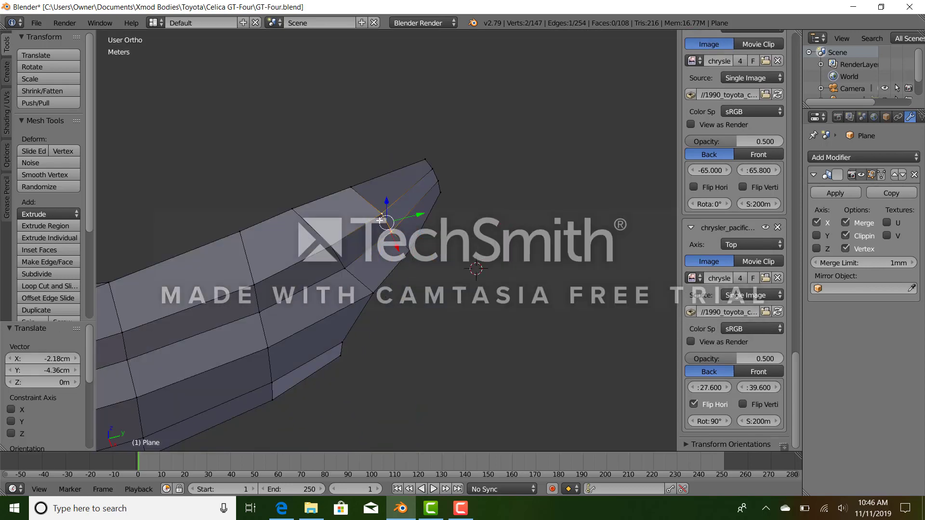
key(Tab)
scroll(441, 273, down, 4)
middle_drag(441, 273, 303, 207)
scroll(299, 237, up, 5)
key(Tab)
scroll(424, 231, up, 4)
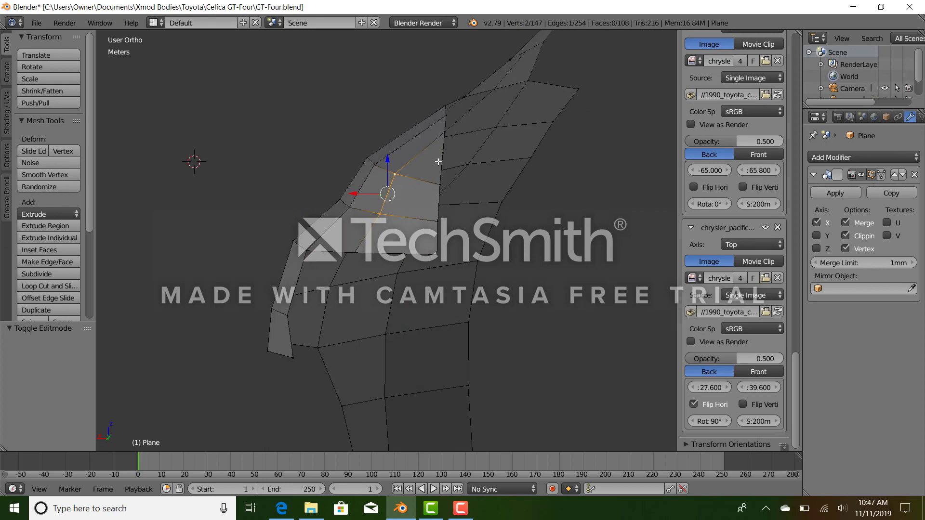
Step: Move the two vertices on the rear corner's inner edge 8.72 cm in X, and the lower one a further 10.9 cm
right_click(438, 161)
middle_drag(438, 162, 420, 151)
right_click(442, 129)
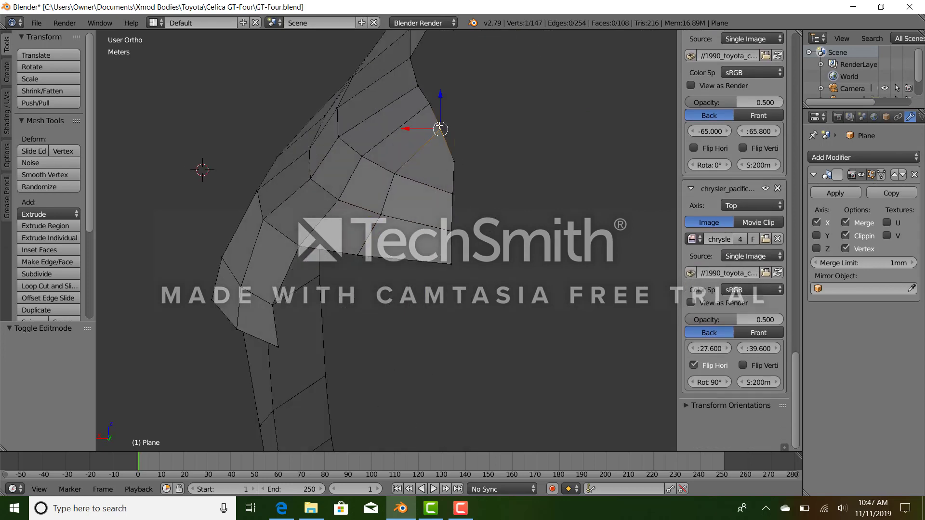
ctrl+right_click(428, 109)
key(KP_7)
scroll(399, 241, down, 3)
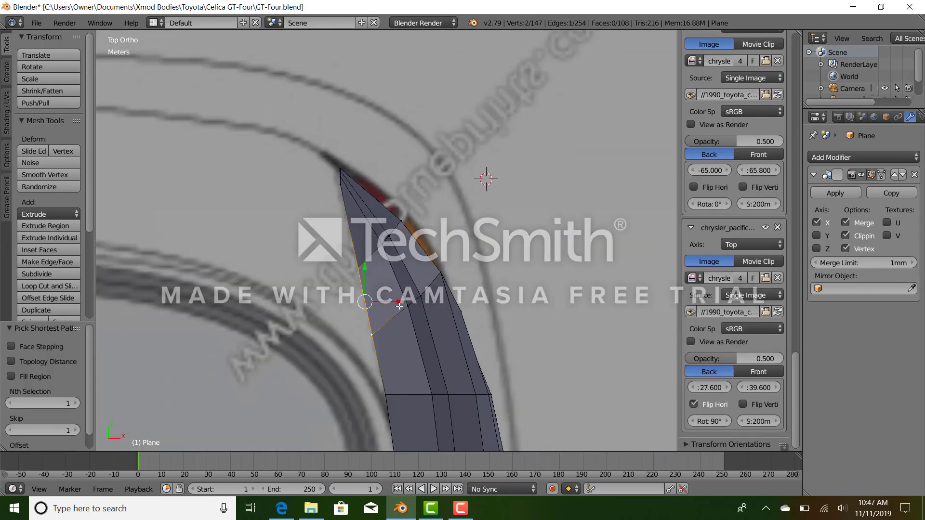
right_click(373, 334)
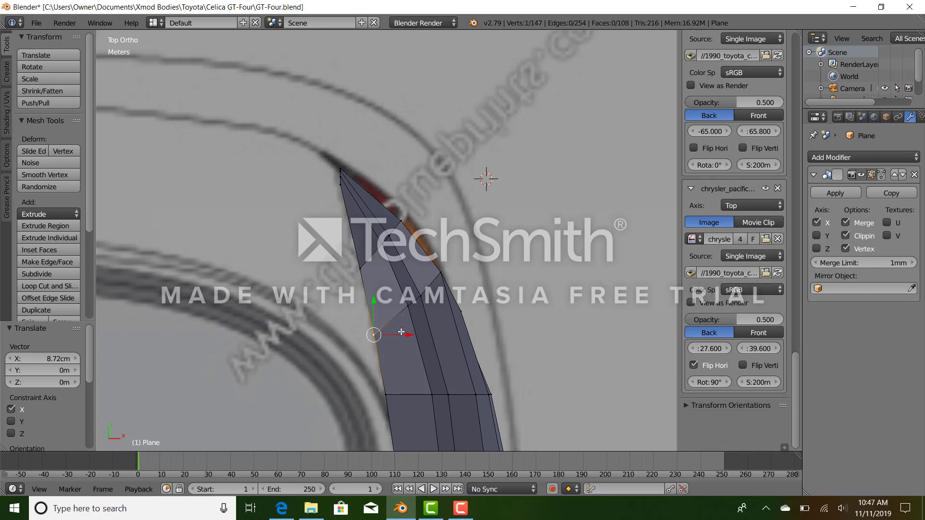
drag(400, 332, 406, 333)
scroll(419, 341, down, 8)
middle_drag(457, 353, 320, 300)
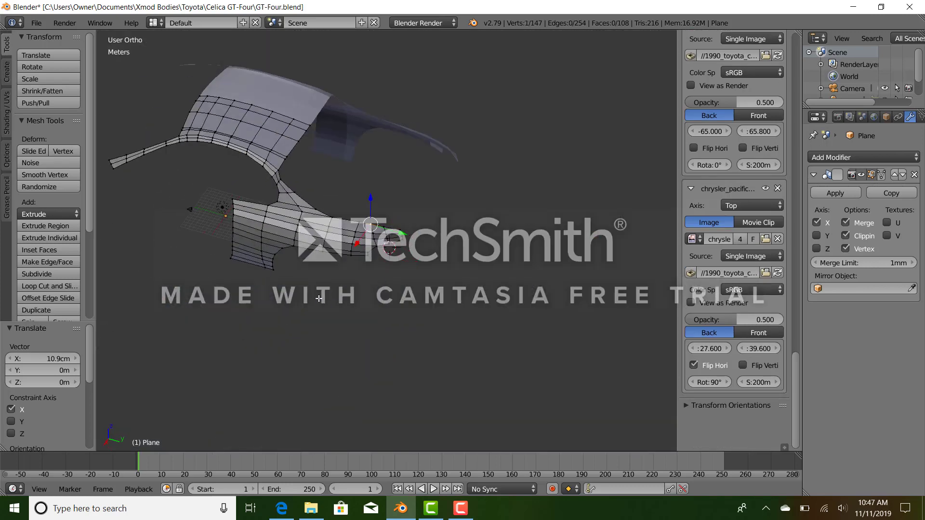
Step: Extrude the panel's lower edge between the wheel arch and taillight by 1.26 m in Y and -1.26 m in Z
key(Tab)
scroll(413, 299, up, 5)
key(KP_3)
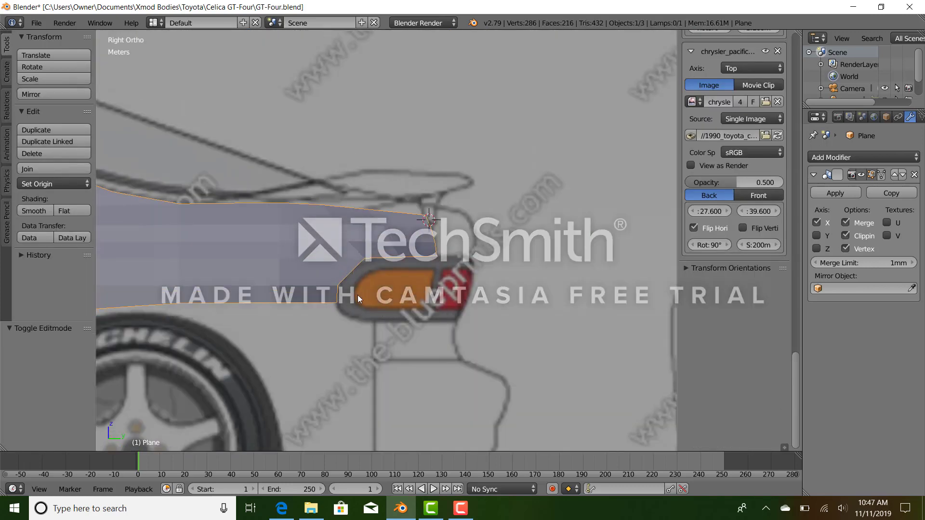
key(Tab)
right_click(415, 273)
ctrl+right_click(269, 268)
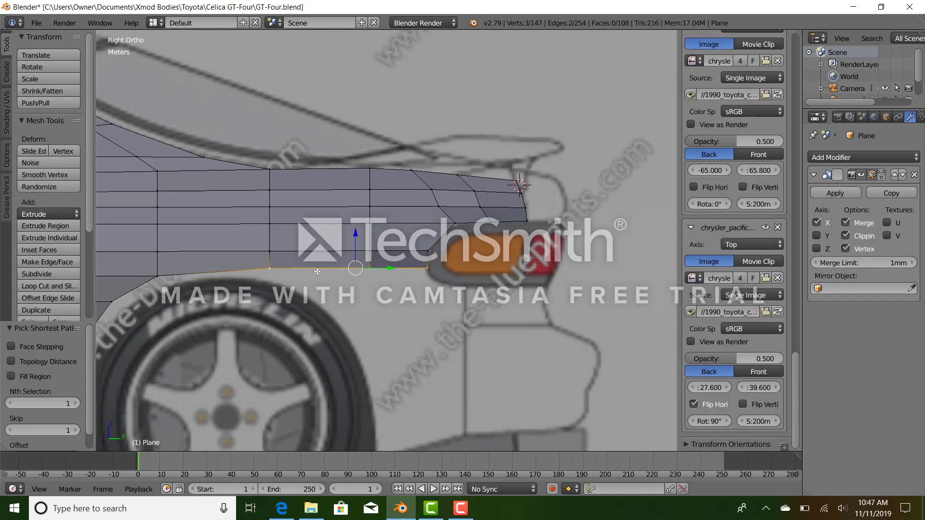
key(e)
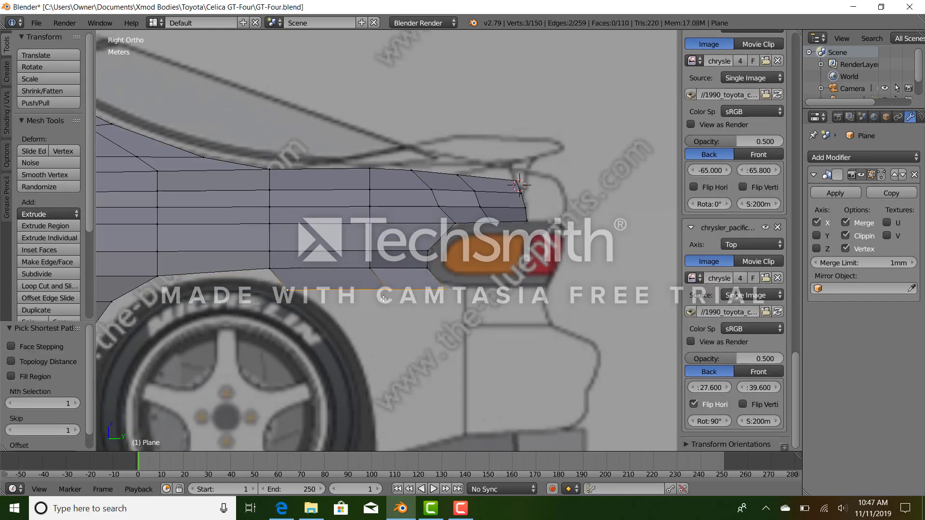
click(384, 296)
Step: Narrow the extruded edge along Y, shift it 12.6 cm in Y, and move its front vertex along Y to the wheel arch
key(s)
key(y)
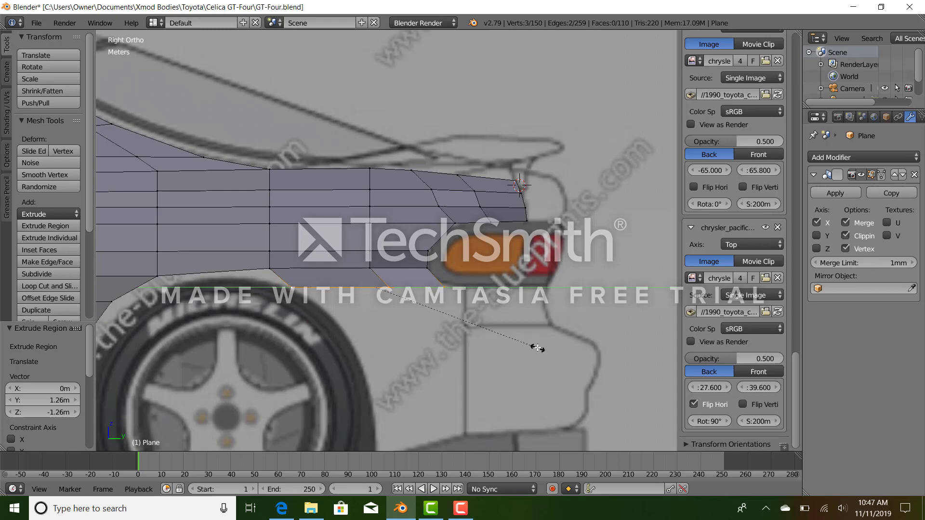
click(533, 346)
drag(411, 289, 412, 289)
right_click(295, 289)
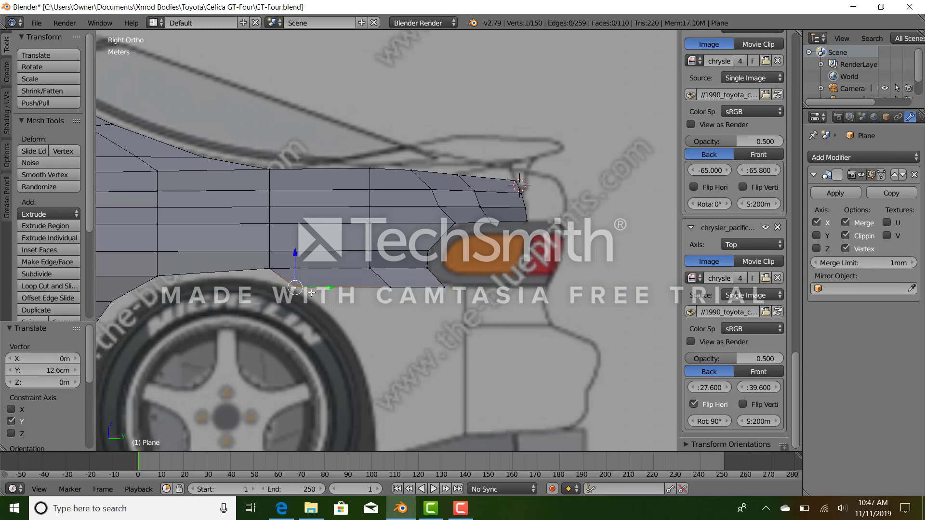
drag(329, 289, 348, 289)
Step: Move the extruded edge's two rear vertices inward along X in the back view, and the rearmost one a further -52.7 cm
ctrl+right_click(450, 294)
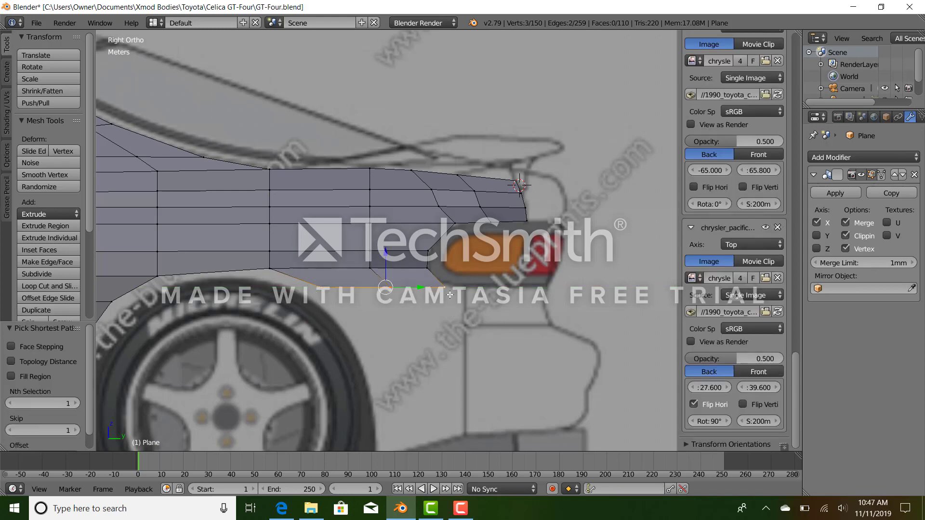
key(ctrl+KP_1)
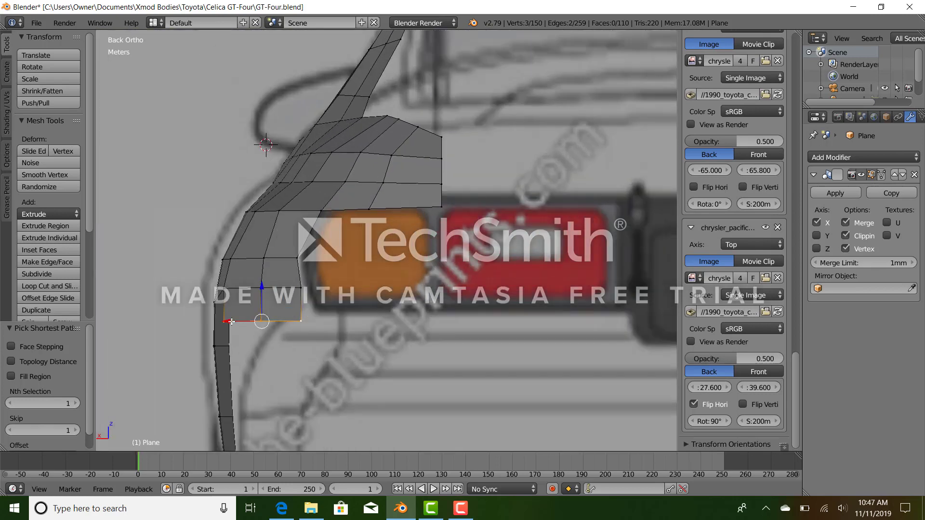
key(z)
right_click(306, 320)
shift+right_click(260, 323)
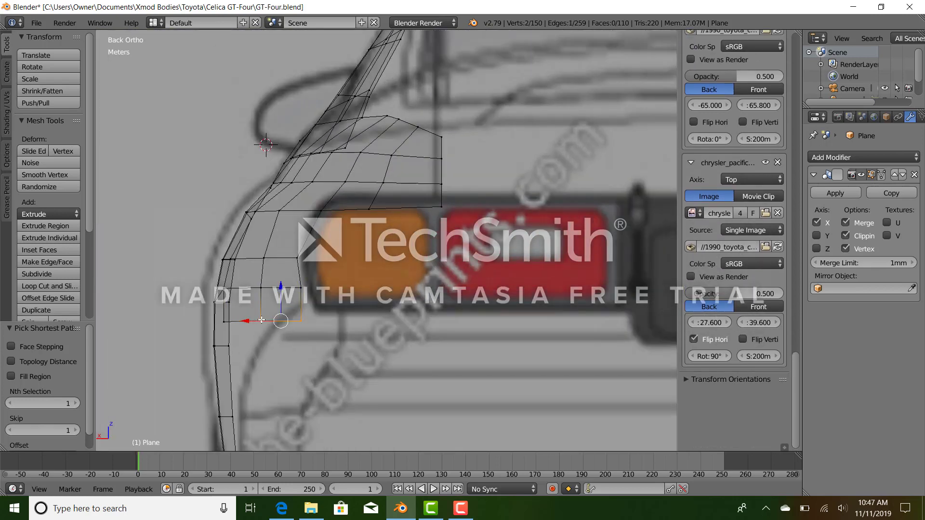
drag(261, 320, 293, 319)
right_click(304, 322)
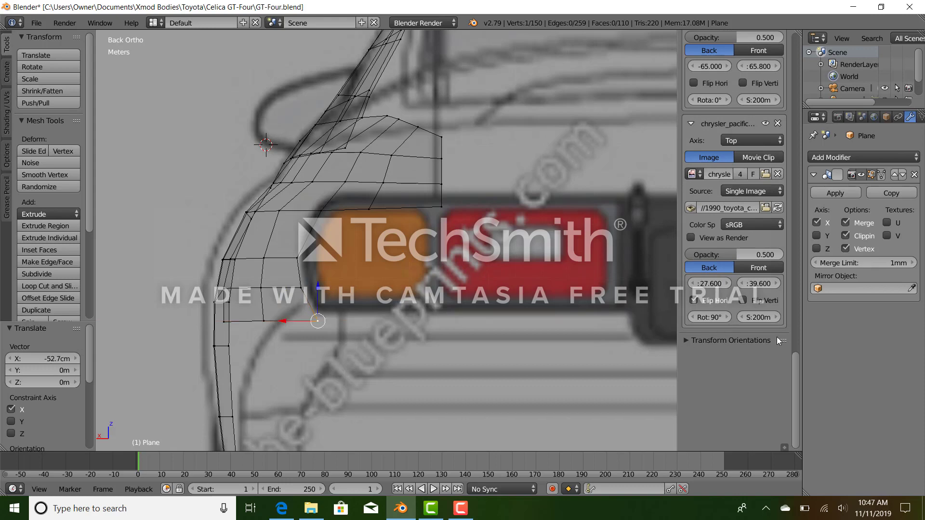
Step: Set the back-view blueprint's vertical offset to 65.2
scroll(765, 312, up, 10)
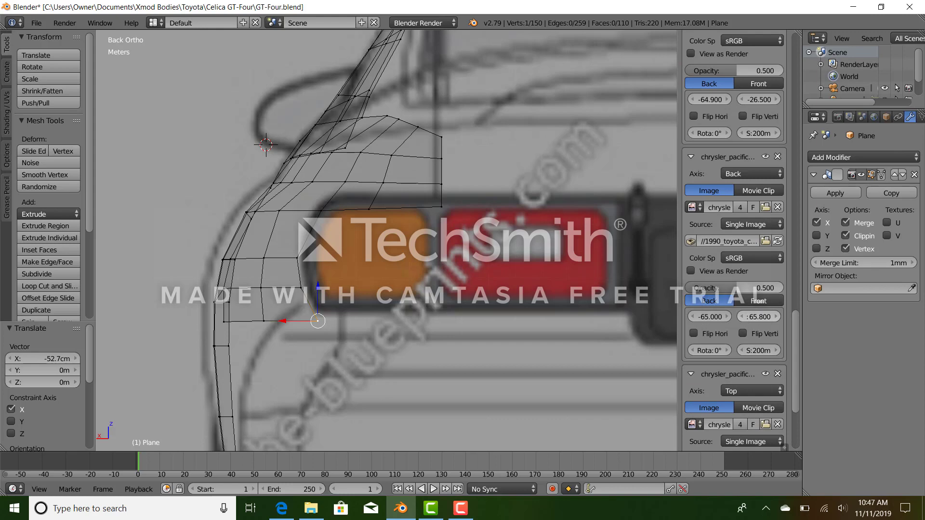
click(742, 317)
click(742, 317)
click(741, 317)
click(742, 317)
click(742, 317)
click(742, 317)
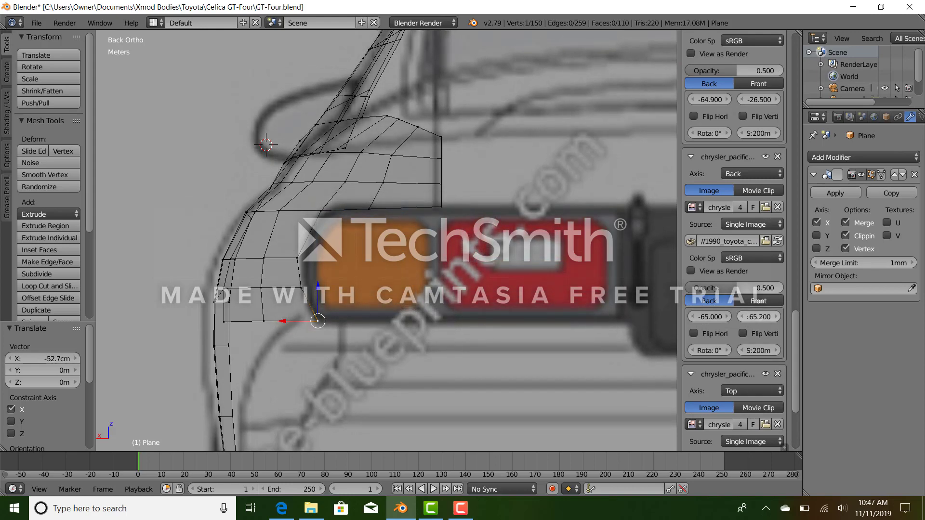
Step: Adjust the panel's rear edge at the taillight's lower corner along X with vertex moves of 9.56 cm and 8.37 cm
scroll(289, 319, down, 4)
mouse_move(307, 286)
middle_down()
mouse_move(398, 332)
mouse_move(479, 332)
middle_up()
key(z)
key(KP_3)
scroll(479, 332, up, 5)
middle_drag(480, 305, 534, 309)
right_click(522, 329)
key(g)
key(x)
click(544, 327)
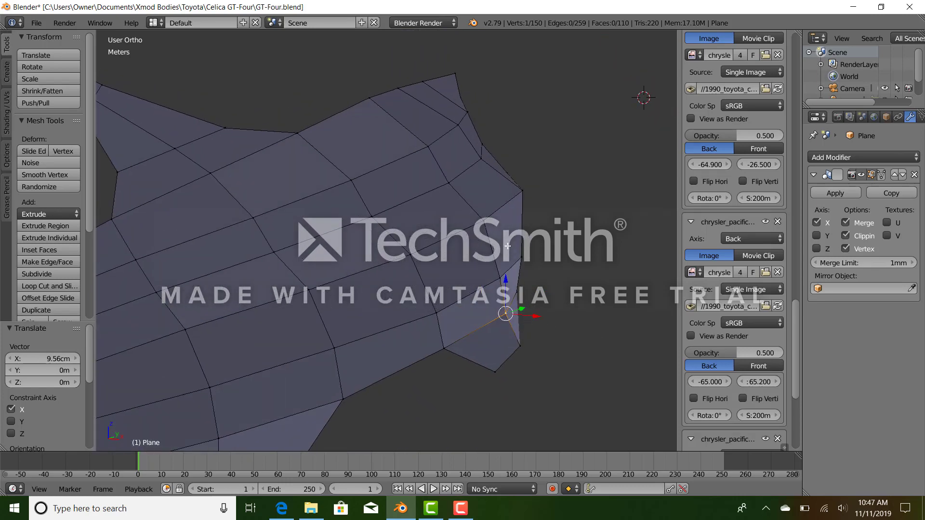
right_click(522, 292)
key(g)
key(x)
click(539, 293)
scroll(510, 325, down, 4)
Step: Extrude the lower edge below the taillight by 15.7 cm in Y and -2.45 m in Z, and narrow it along Y
key(KP_3)
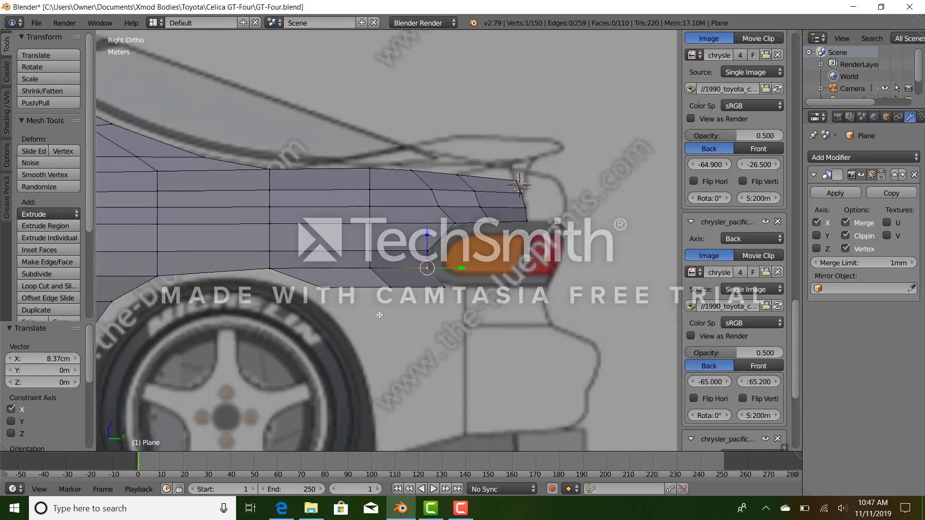
ctrl+right_click(331, 291)
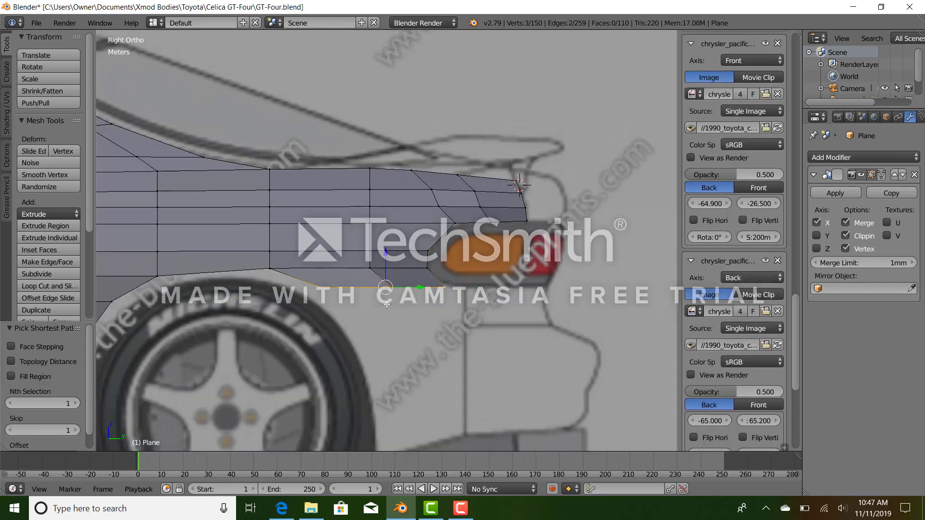
key(e)
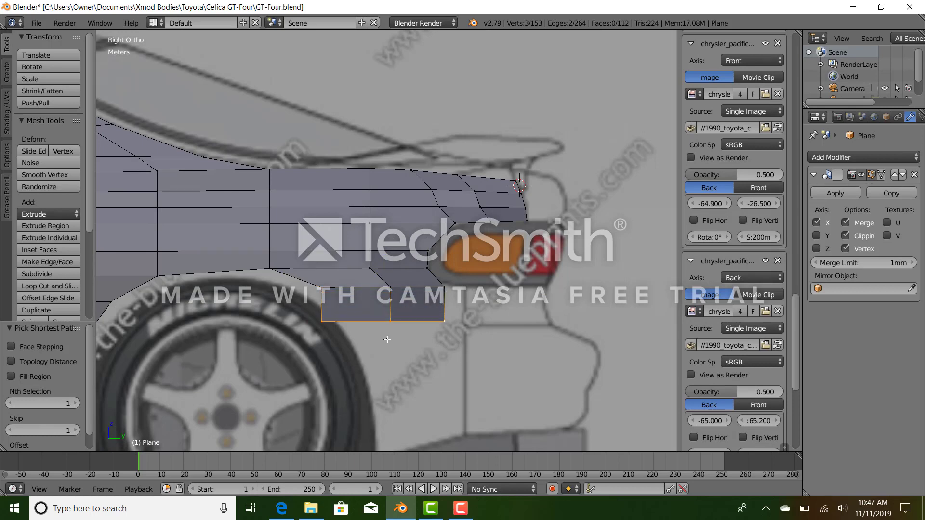
click(386, 341)
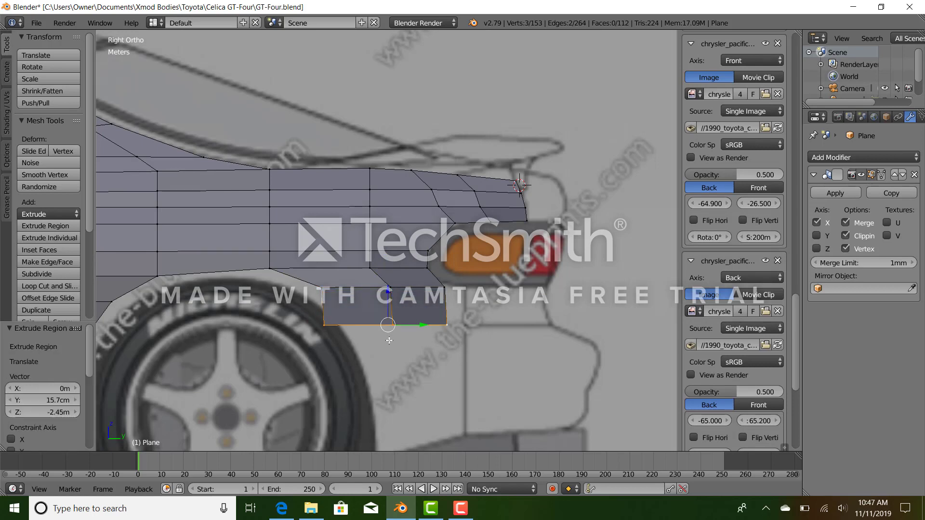
key(s)
key(y)
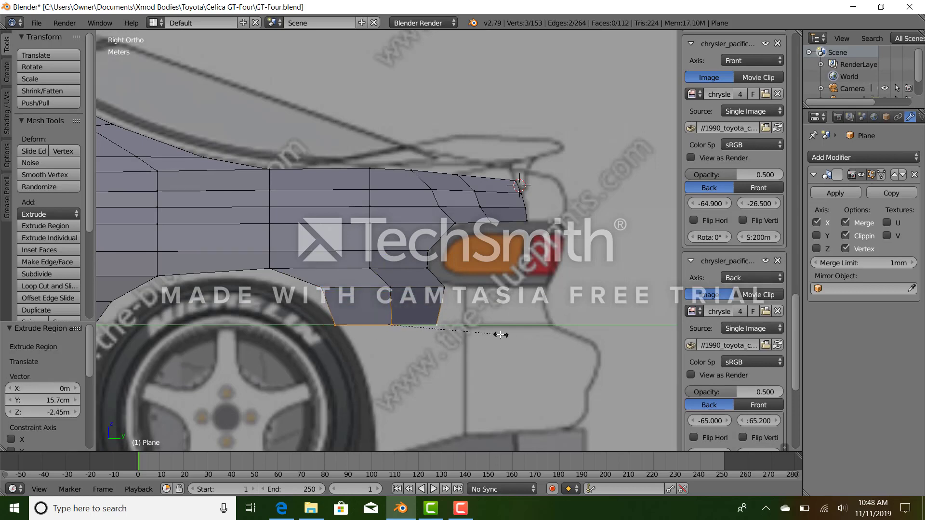
click(497, 334)
Step: Reposition the new bottom edge along Y, moving its front vertex 72.2 cm to follow the wheel arch
drag(424, 326, 397, 329)
right_click(368, 330)
click(398, 328)
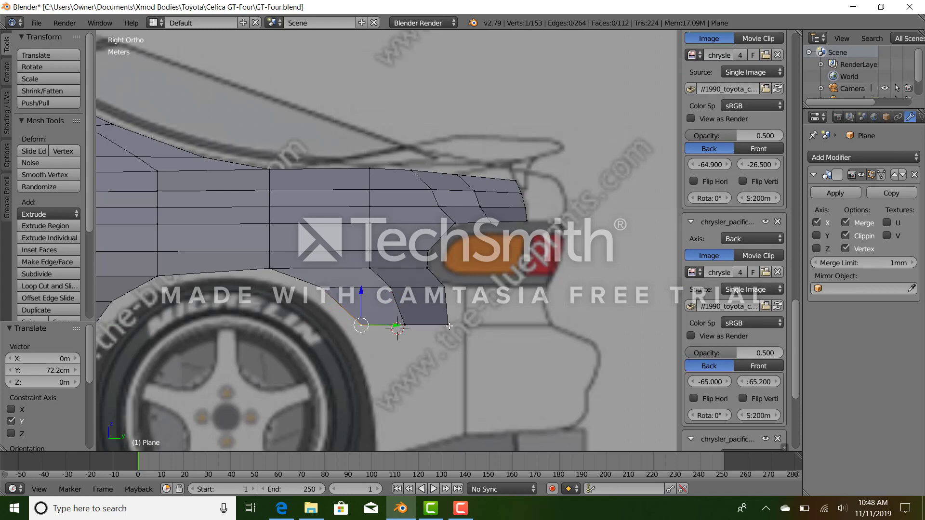
Step: Compare the bottom edge with the side and back blueprints in wireframe, and add a loop cut across the lowest strip
ctrl+right_click(449, 327)
key(KP_1)
key(ctrl+KP_1)
scroll(393, 351, up, 2)
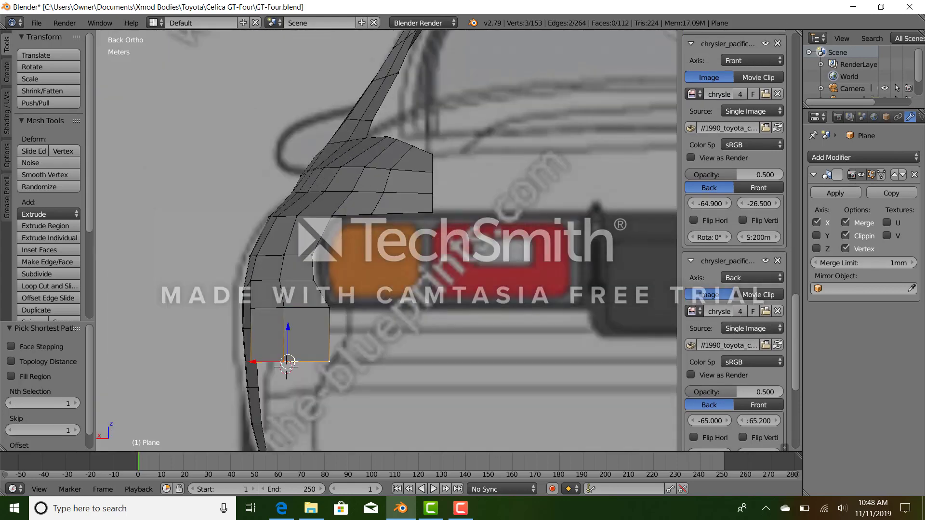
key(z)
shift+middle_drag(304, 352, 369, 304)
scroll(356, 329, up, 2)
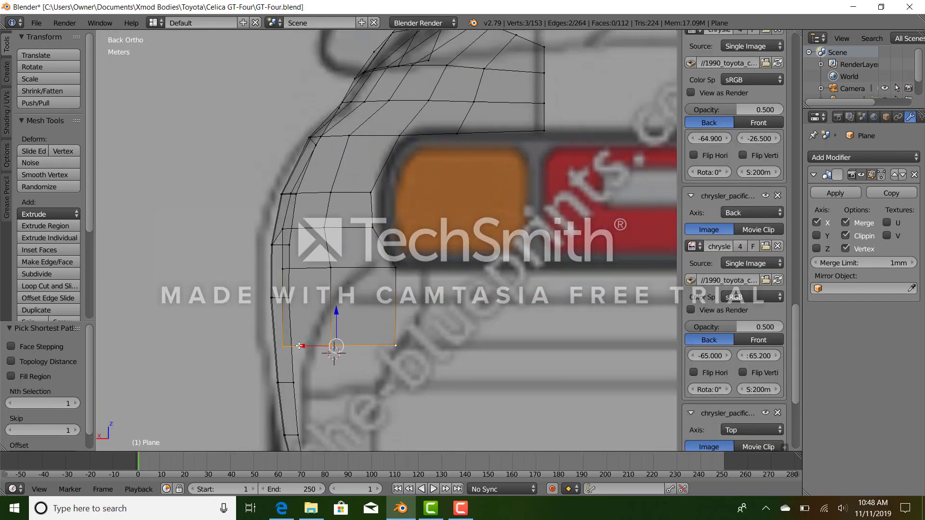
key(KP_3)
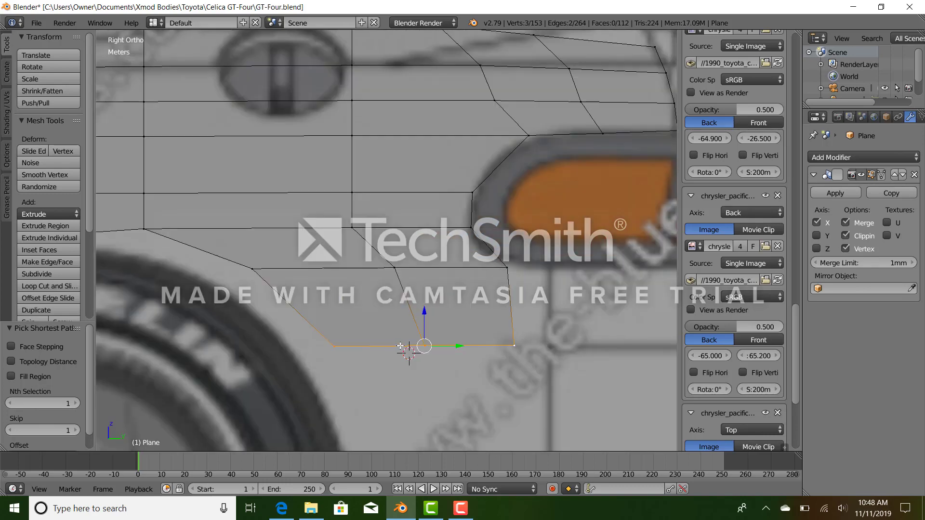
key(KP_1)
key(ctrl+KP_1)
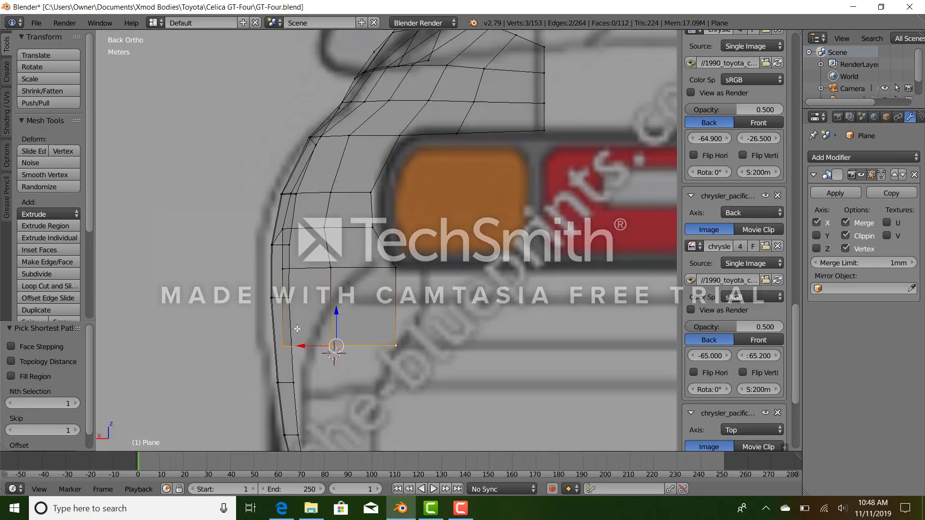
click(48, 286)
click(398, 308)
click(399, 304)
Step: Scale the bottom edge's two rear vertices by 0.802 along X and move them 66.6 cm in X
right_click(398, 344)
ctrl+right_click(333, 346)
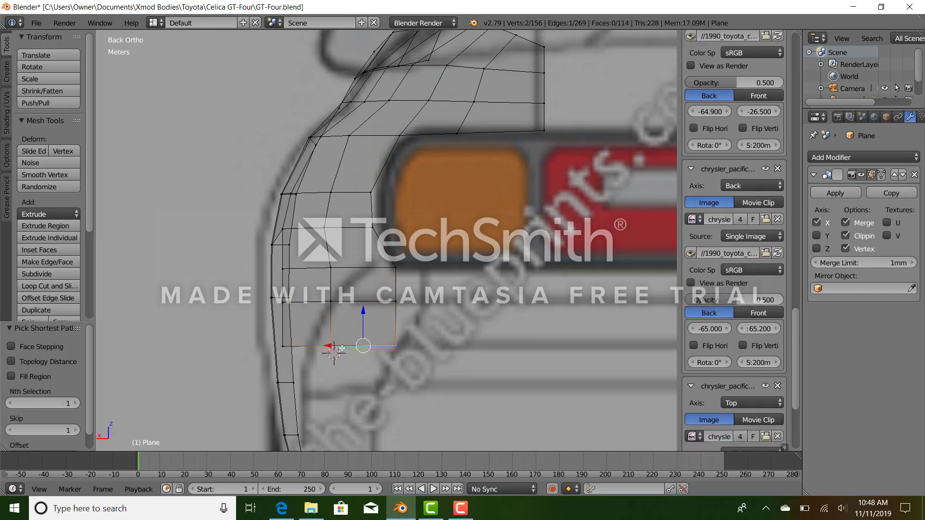
key(s)
key(x)
click(403, 348)
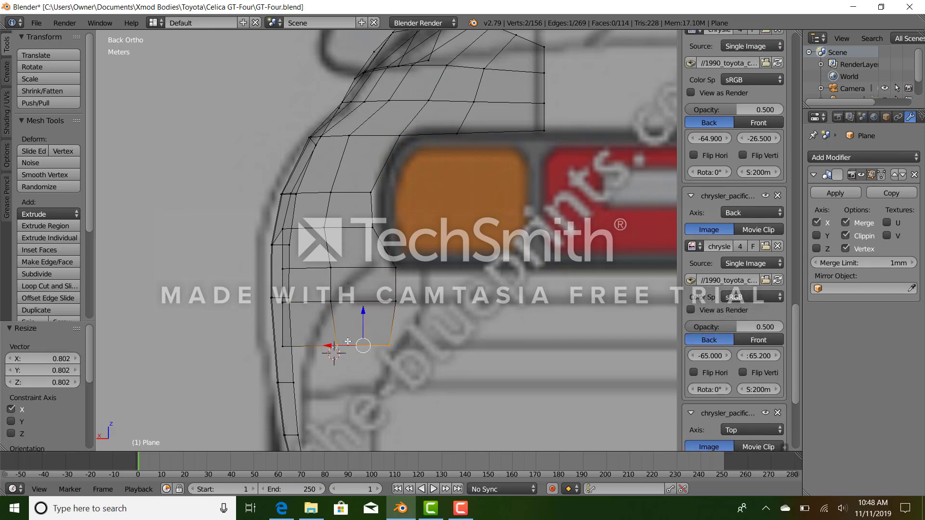
key(g)
key(x)
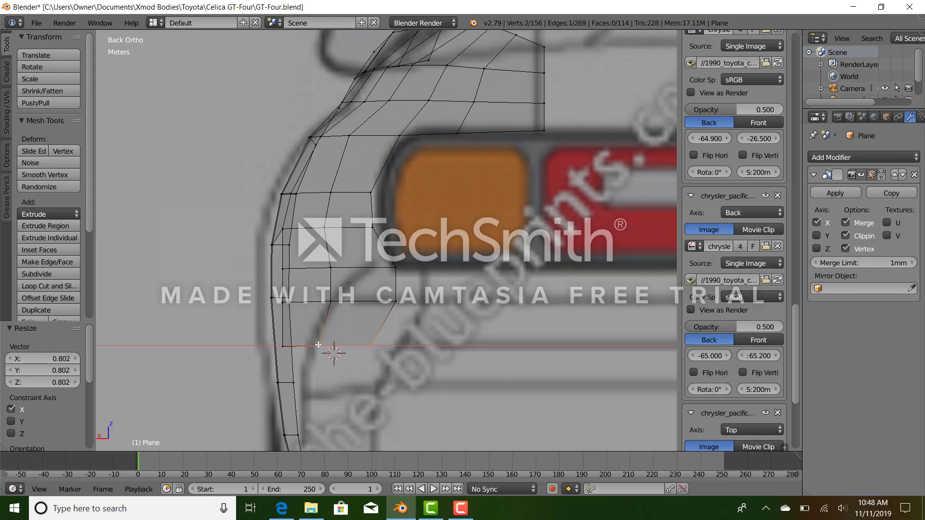
click(316, 345)
Step: Shift the vertices along the wheel-arch side of the lower strips inward along X in the wireframe top view
middle_drag(318, 345, 370, 338)
key(KP_7)
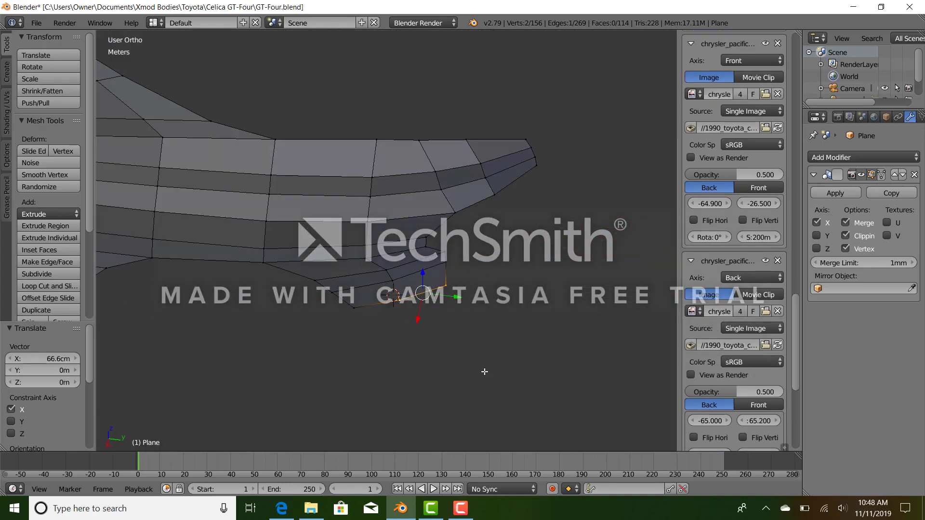
scroll(435, 212, up, 2)
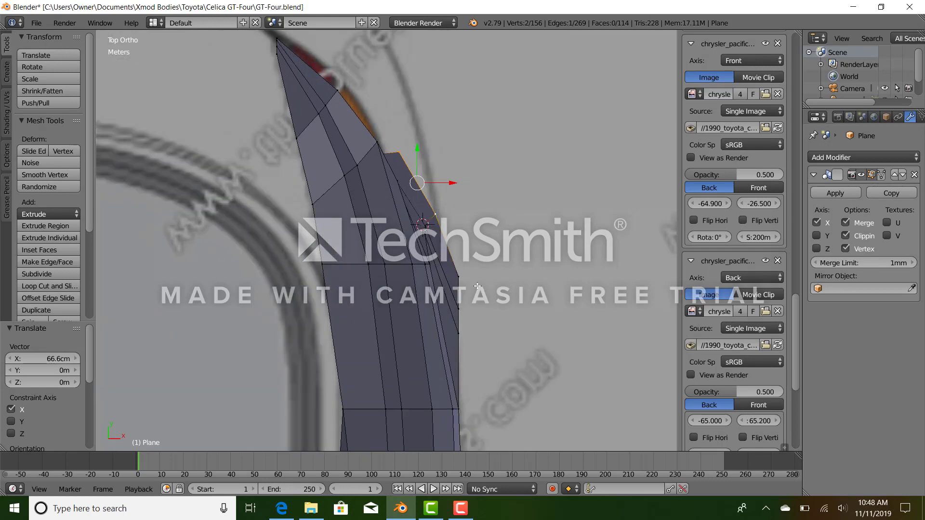
key(z)
right_click(460, 278)
shift+middle_drag(479, 330, 453, 325)
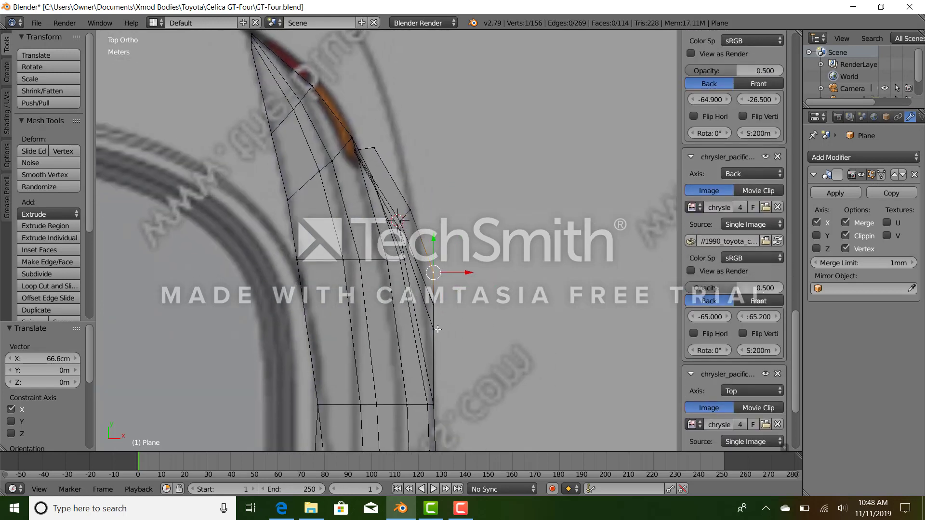
ctrl+right_click(461, 305)
drag(460, 305, 453, 274)
right_click(432, 307)
ctrl+right_click(432, 274)
click(460, 291)
right_click(428, 273)
click(452, 274)
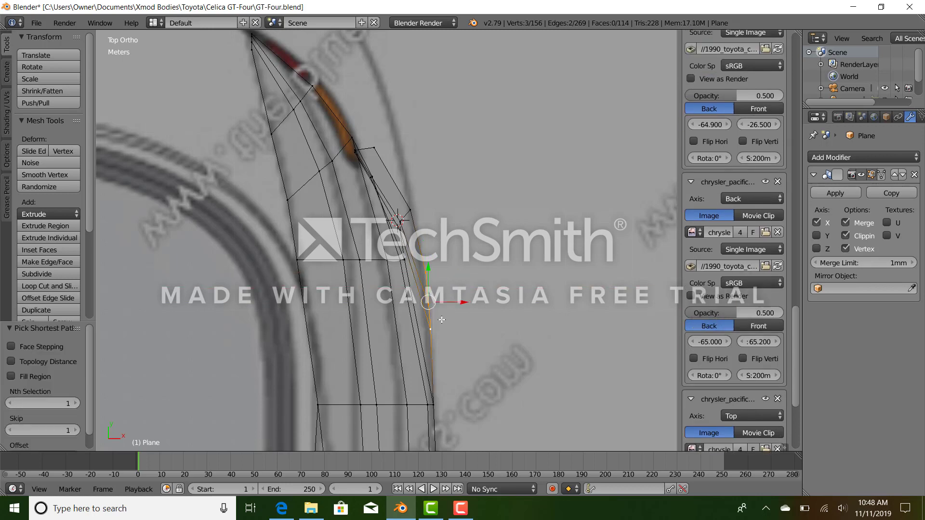
Step: Move the three selected outer vertices along the wheel-arch side of the lower strips -15.3 cm along X
ctrl+right_click(428, 329)
key(g)
key(x)
drag(459, 302, 458, 302)
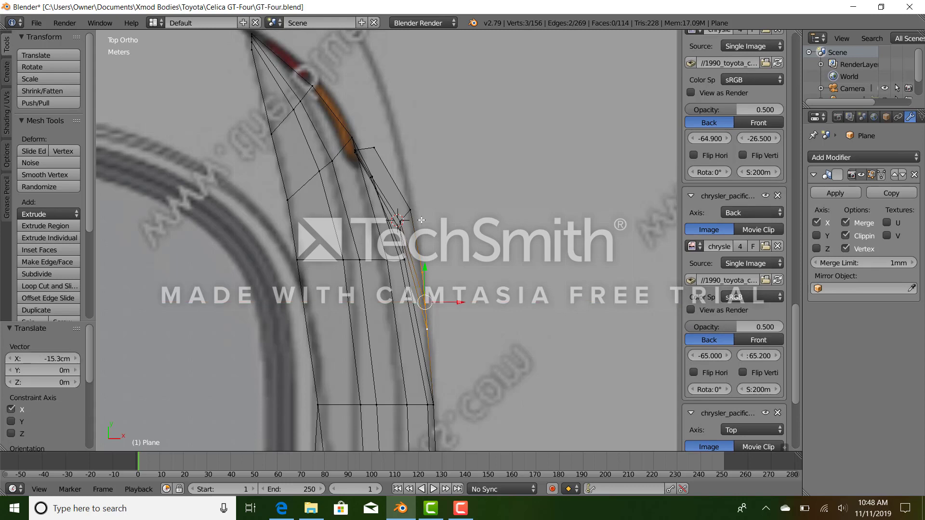
Step: Move the bottom edge's middle vertex 8.72 cm and its rear corner vertex 1 m along X in the top view
right_click(416, 209)
drag(446, 210, 448, 210)
right_click(383, 149)
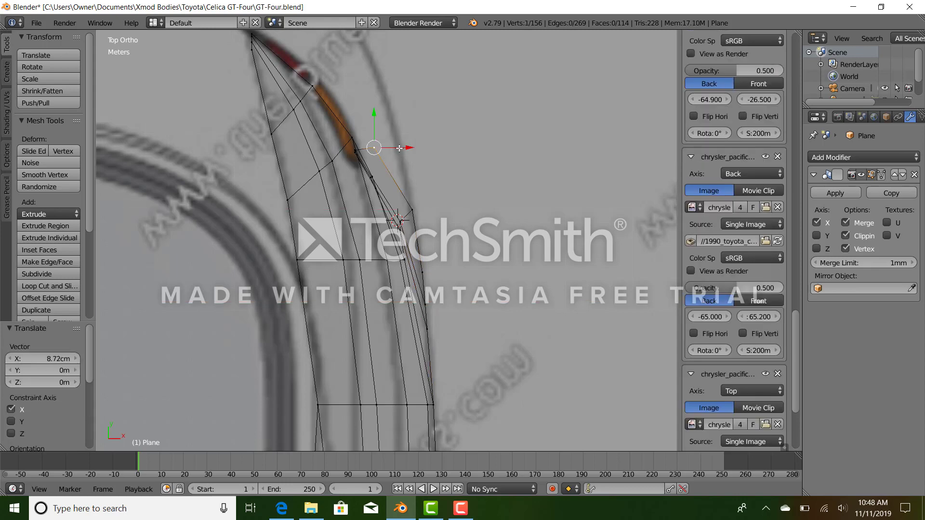
drag(402, 149, 423, 147)
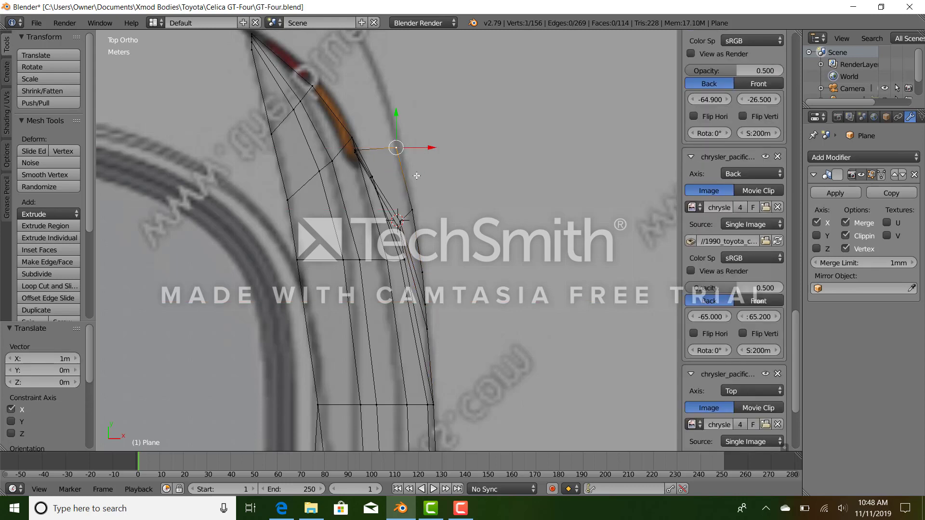
Step: Inspect the curvature of the lower rear panel from the back, top and side, and with shaded surfaces in object mode
key(ctrl+KP_1)
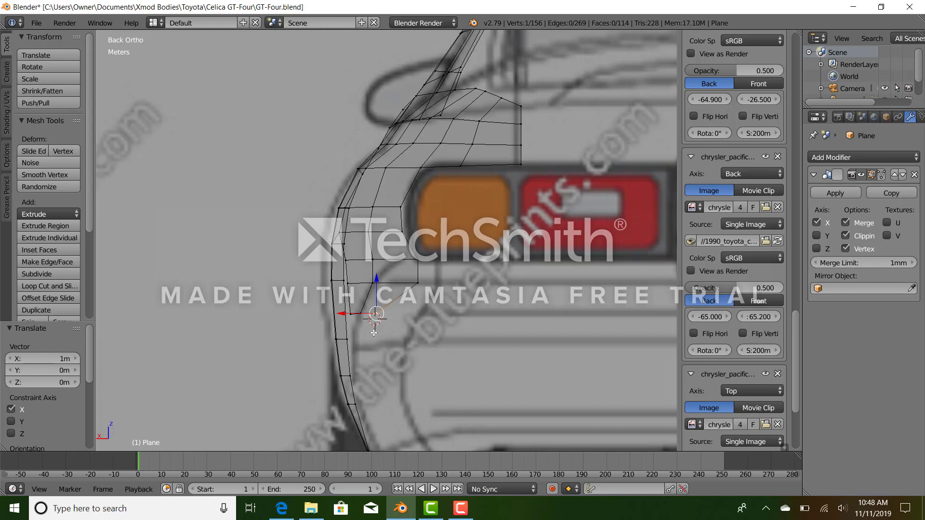
right_click(362, 316)
key(KP_7)
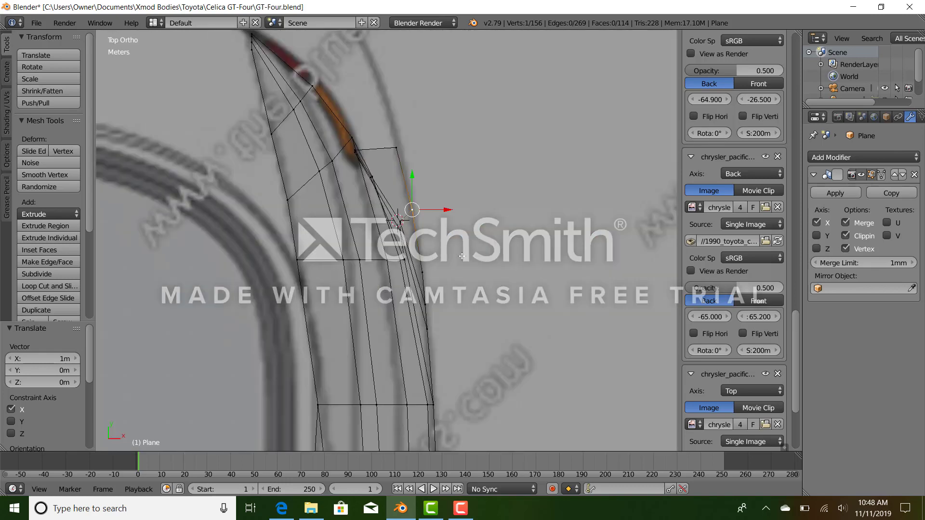
key(z)
scroll(405, 185, down, 3)
scroll(364, 119, up, 2)
key(KP_3)
middle_drag(575, 342, 492, 353)
key(Tab)
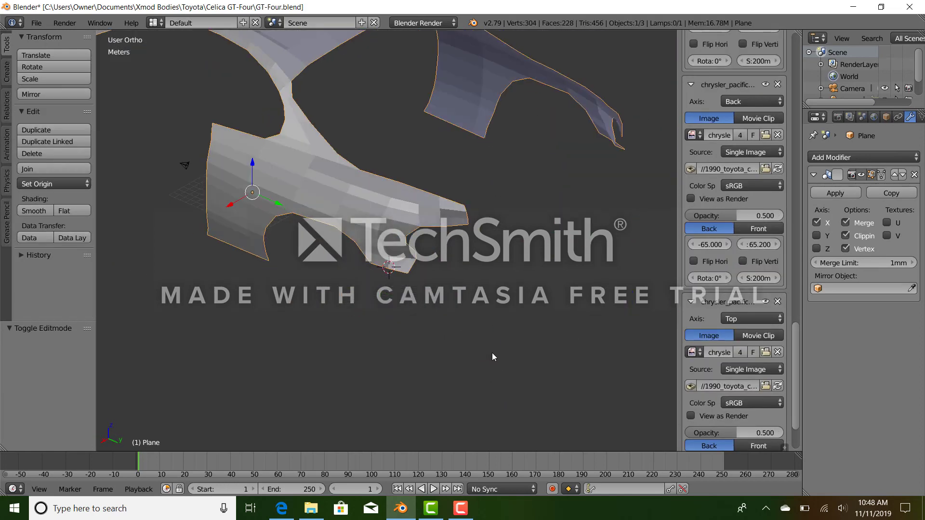
key(KP_3)
scroll(554, 474, up, 2)
scroll(372, 320, up, 3)
Step: Extrude the rear panel's bottom edge below the taillight 1.82 m straight down in edit mode
key(Tab)
scroll(366, 318, up, 3)
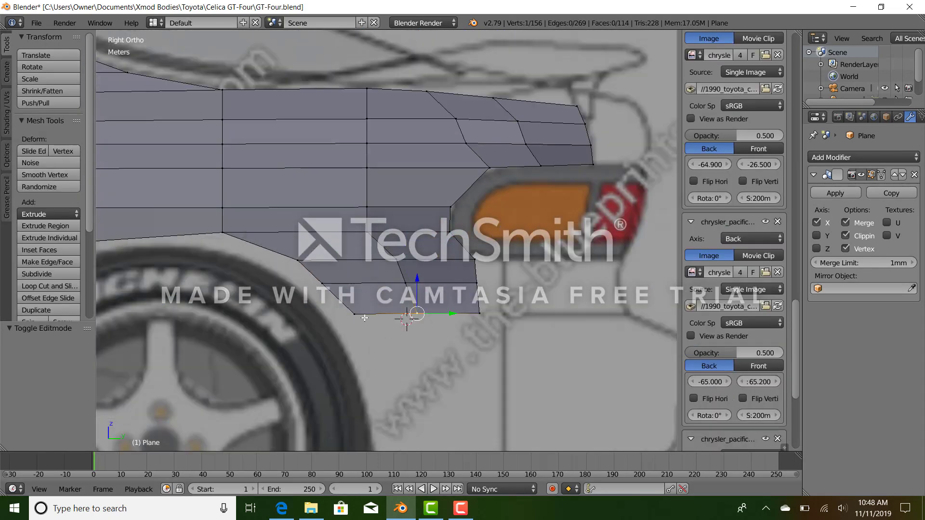
right_click(362, 317)
ctrl+right_click(488, 315)
scroll(443, 326, down, 2)
key(e)
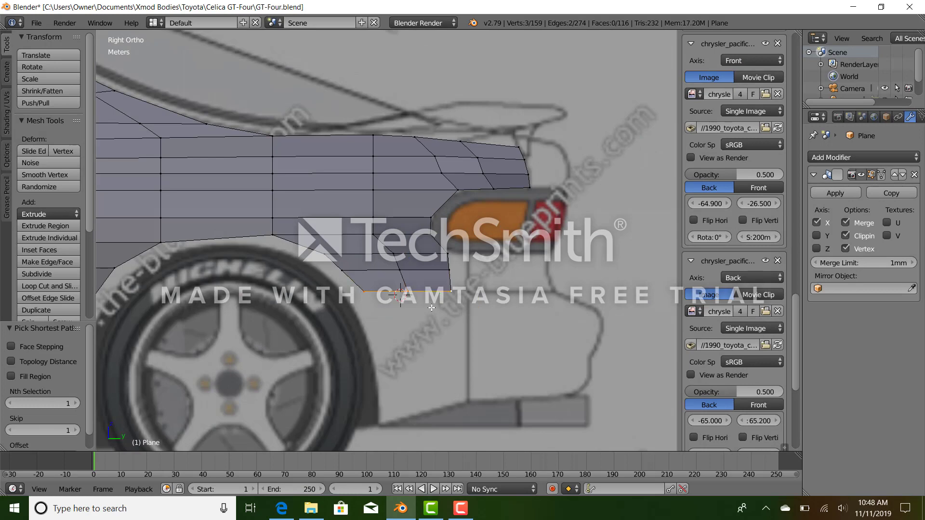
click(435, 336)
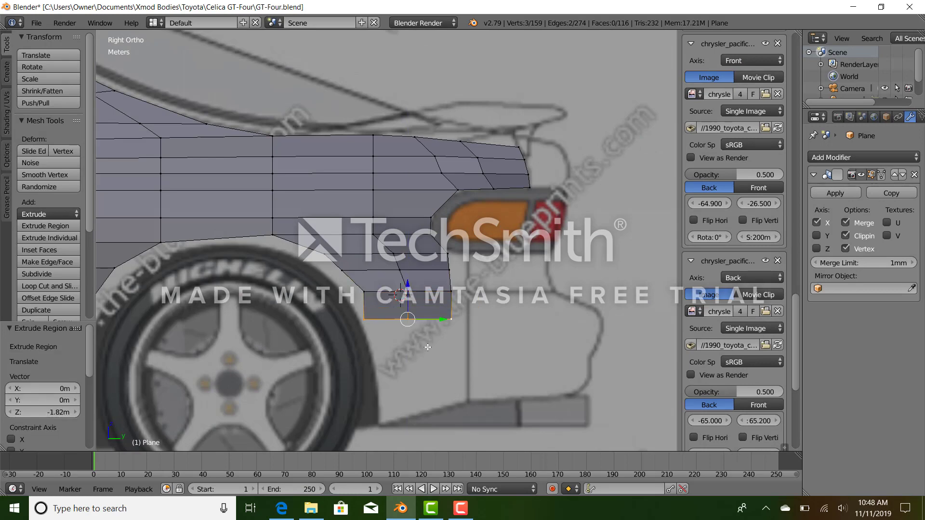
Step: Adjust the height of the newly extruded bottom edge along Z against the back blueprint, with a final move of -1.75 m
key(KP_1)
key(ctrl+KP_1)
shift+middle_drag(373, 408, 396, 299)
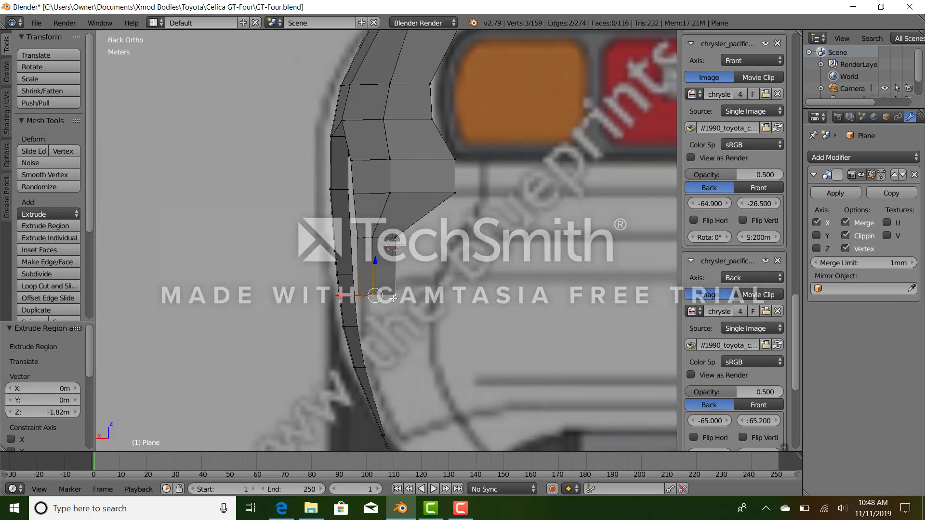
scroll(385, 303, up, 3)
click(370, 308)
drag(369, 297, 368, 296)
mouse_move(369, 295)
mouse_down()
mouse_move(376, 278)
mouse_move(367, 285)
mouse_up()
key(s)
click(378, 275)
scroll(375, 298, down, 3)
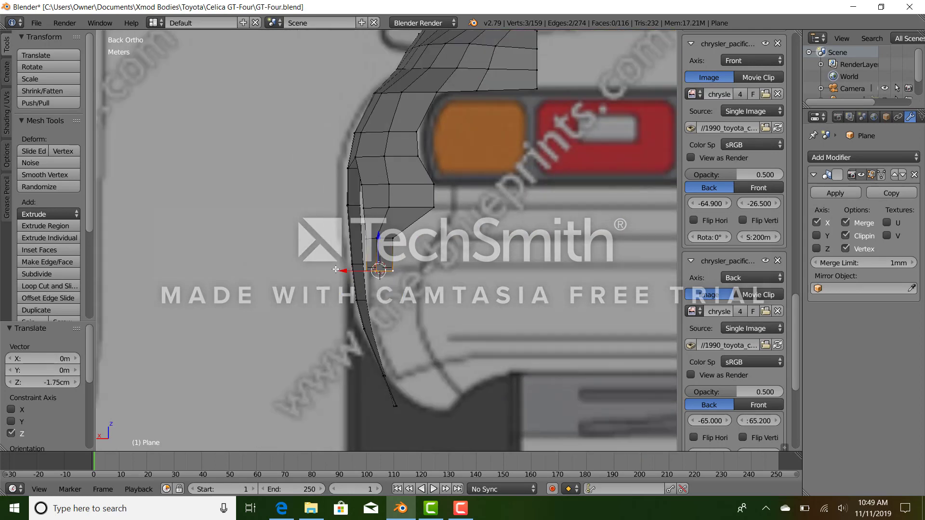
Step: Select the three-vertex row on the panel ahead of the rear wheel arch in wireframe and lower it 36.6 cm along Z
scroll(368, 278, up, 2)
key(z)
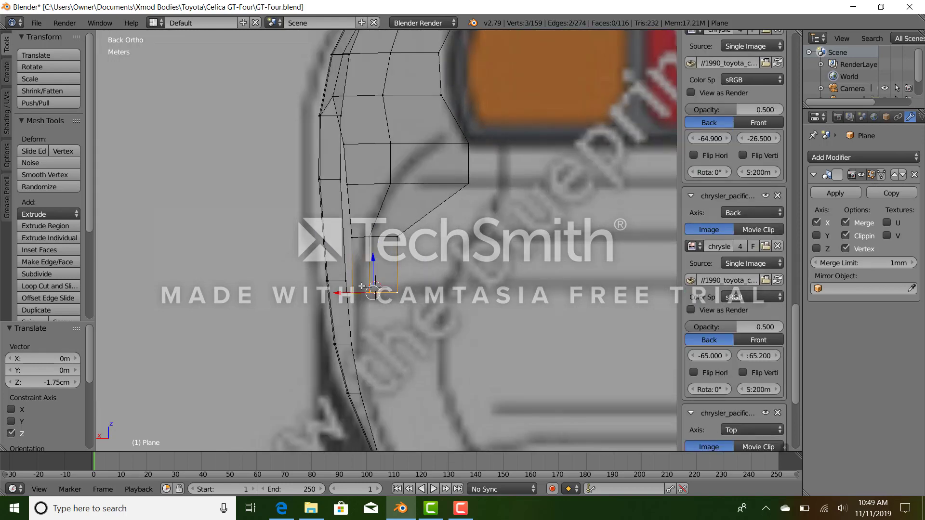
right_click(343, 285)
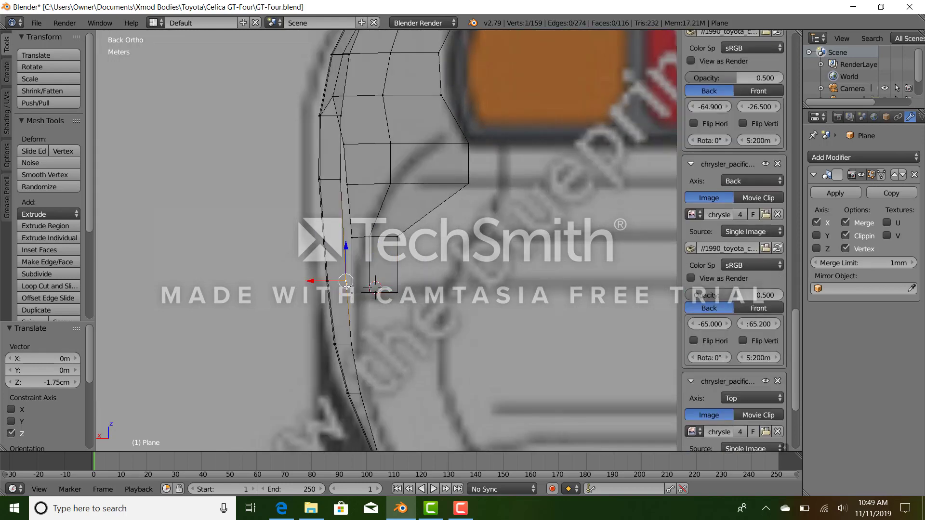
key(b)
drag(316, 288, 331, 265)
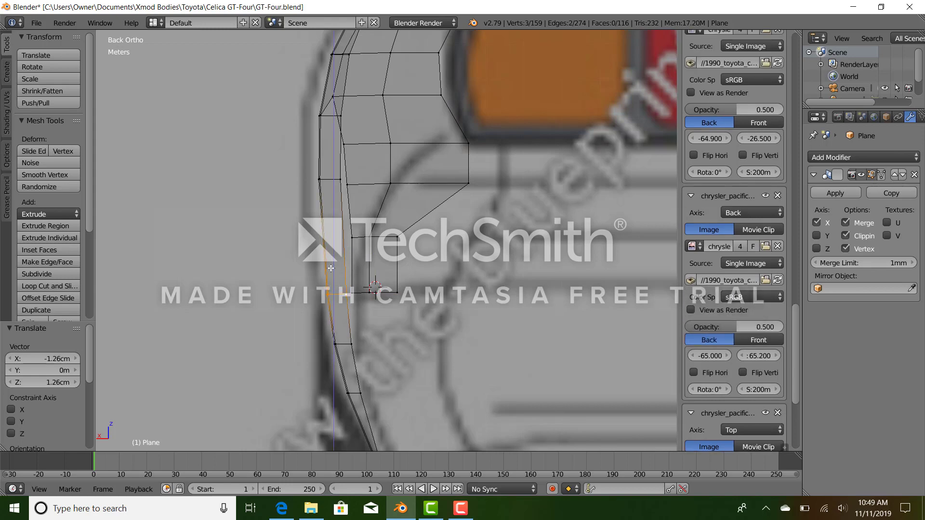
click(331, 267)
Step: Try to shift the lower vertex on the front side of the rear wheel arch along Y in the side view
key(KP_3)
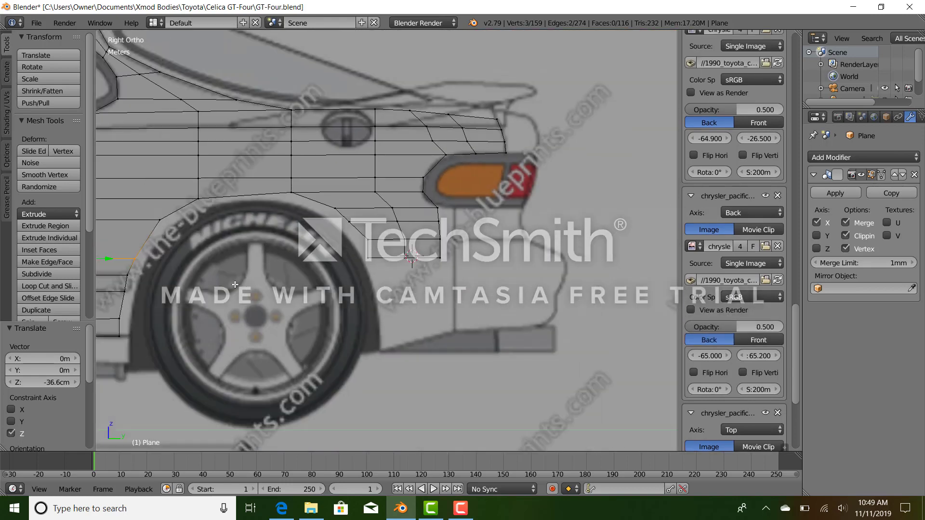
shift+middle_drag(235, 285, 380, 282)
scroll(376, 281, up, 2)
right_click(240, 263)
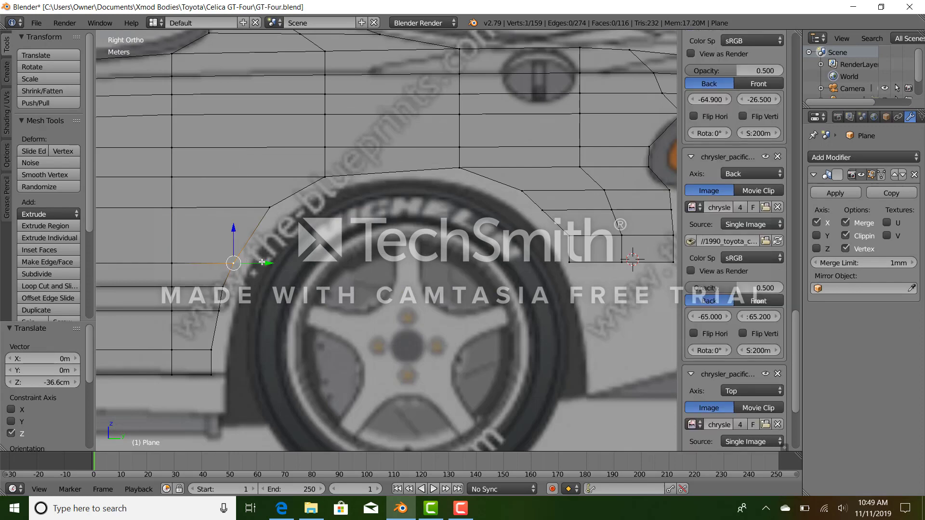
right_click(245, 303)
click(248, 307)
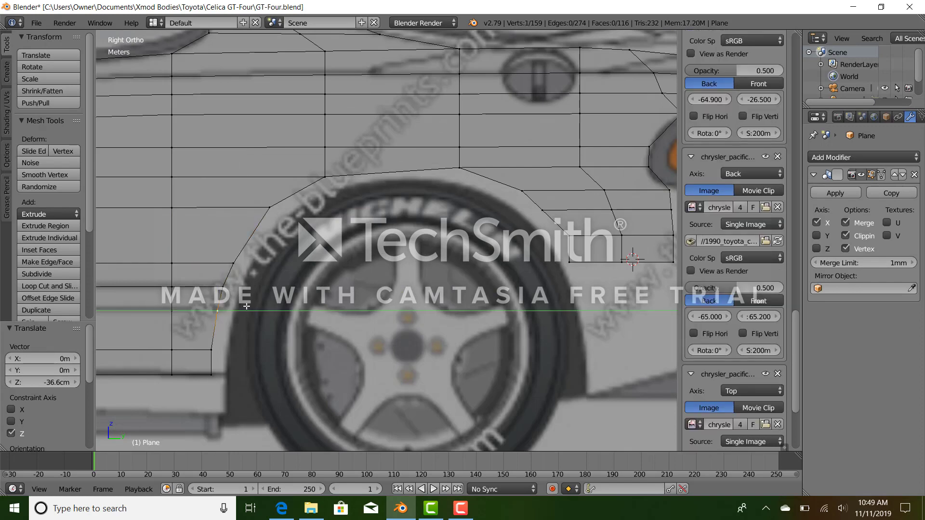
Step: Scale the bottom edge below the taillight along Y and move it 31.4 cm in Y to follow the wheel arch
scroll(270, 304, down, 5)
shift+middle_drag(508, 272, 450, 283)
scroll(451, 282, up, 4)
right_click(427, 281)
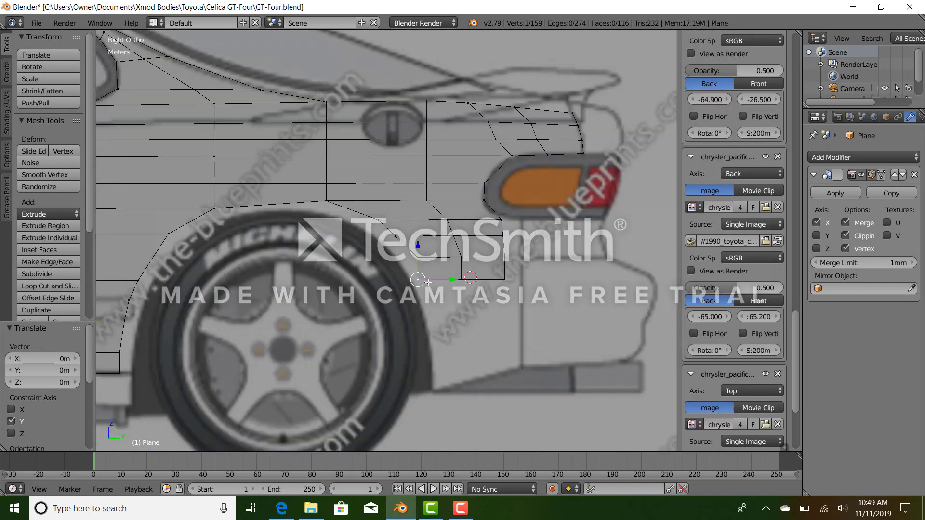
ctrl+right_click(512, 286)
key(s)
key(y)
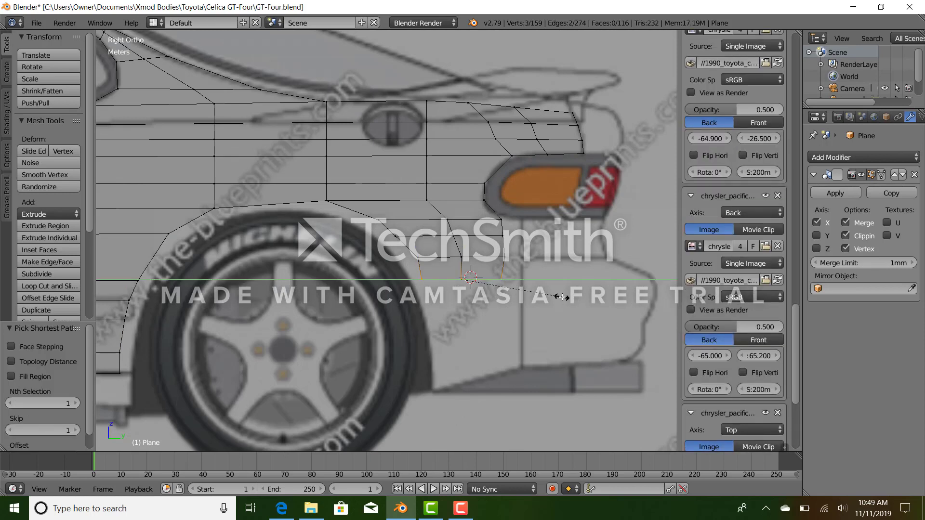
click(560, 296)
drag(488, 281, 487, 281)
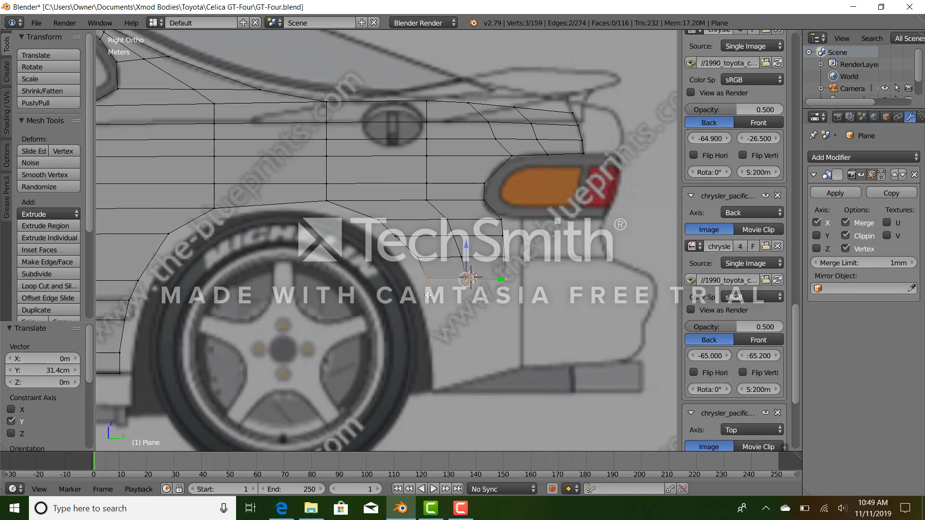
Step: Move the bottom edge's front and middle vertices -7.57 cm along X in the back view
key(ctrl+KP_1)
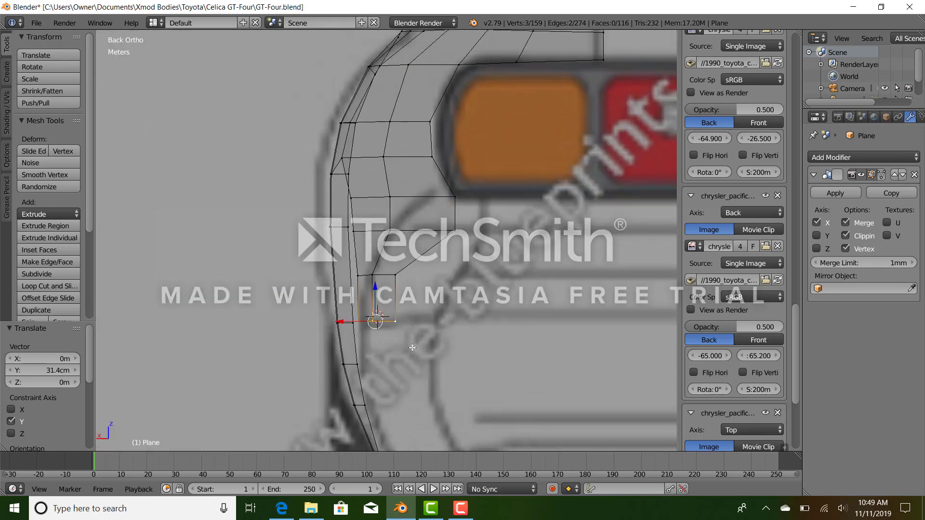
shift+middle_drag(413, 347, 373, 294)
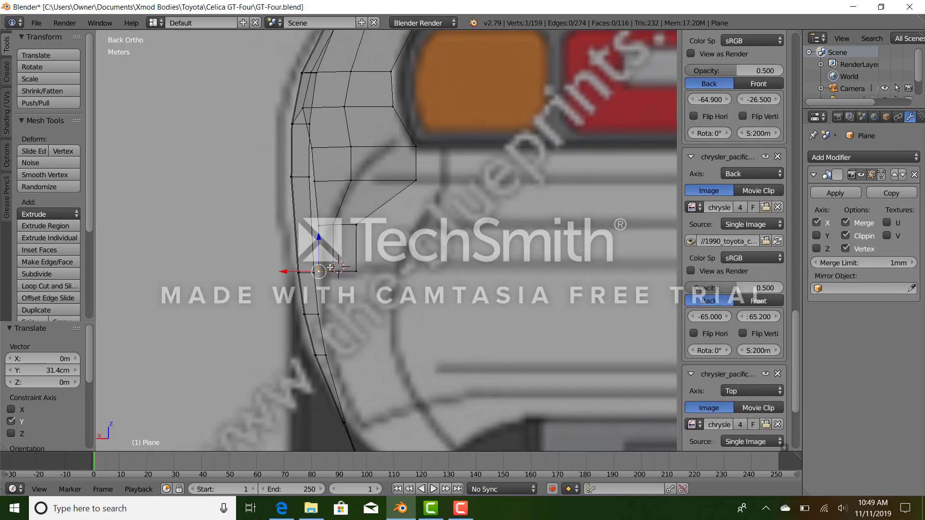
ctrl+right_click(315, 271)
key(g)
key(x)
click(355, 272)
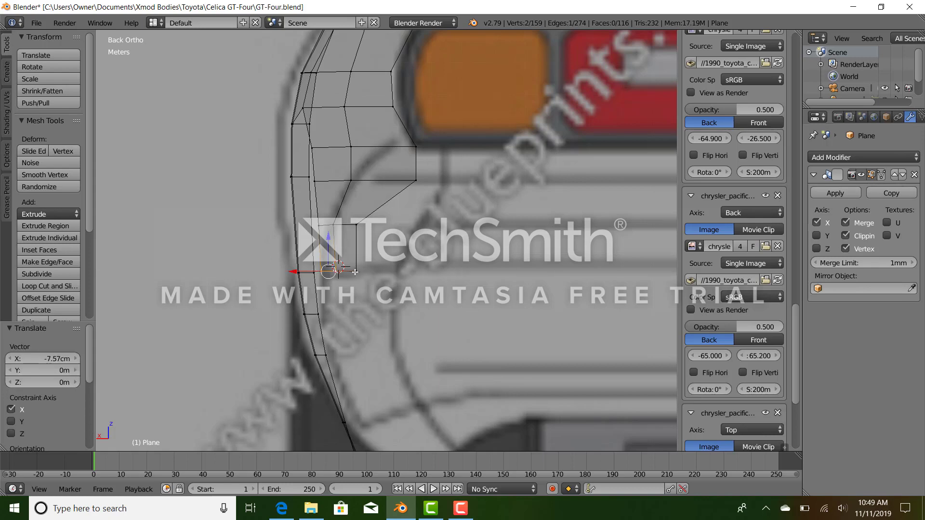
Step: Select the whole bottom edge and, in the back view with solid shading, extrude it 1.4 m down and -9.09 cm along X
ctrl+right_click(355, 273)
scroll(355, 272, down, 4)
key(z)
mouse_move(362, 263)
middle_down()
mouse_move(448, 271)
mouse_move(384, 270)
middle_up()
key(ctrl+KP_1)
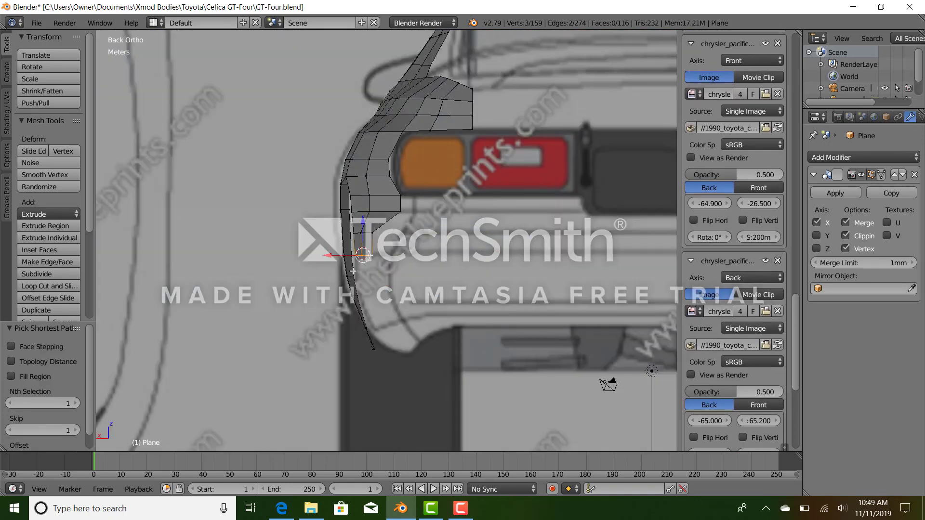
scroll(361, 284, up, 3)
key(KP_3)
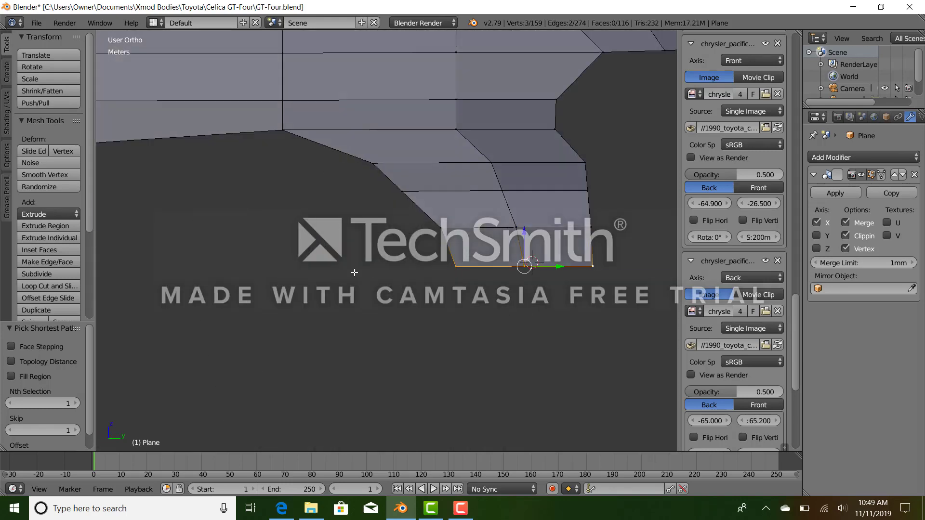
key(ctrl+KP_1)
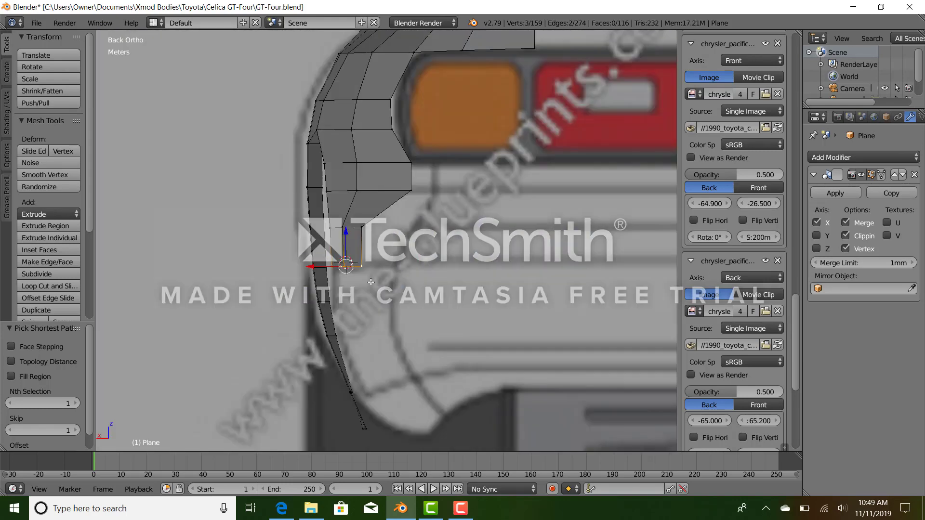
key(e)
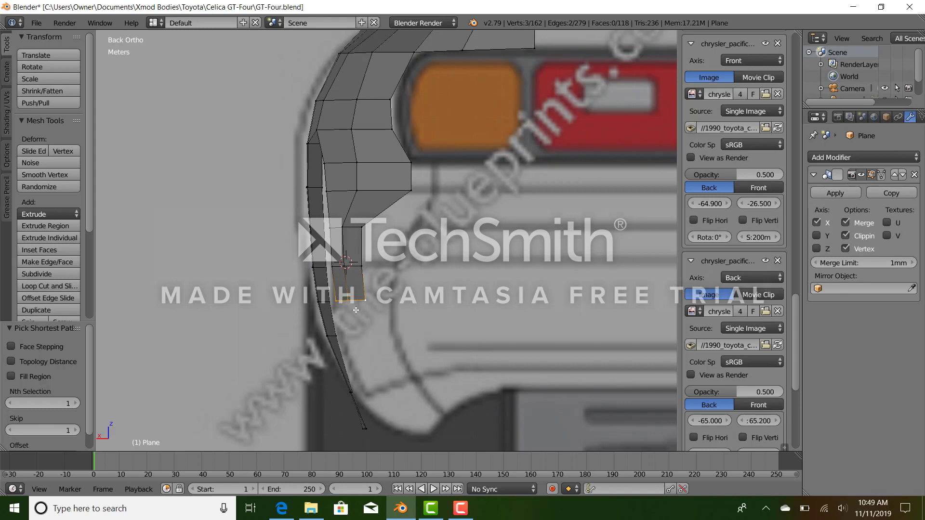
click(355, 312)
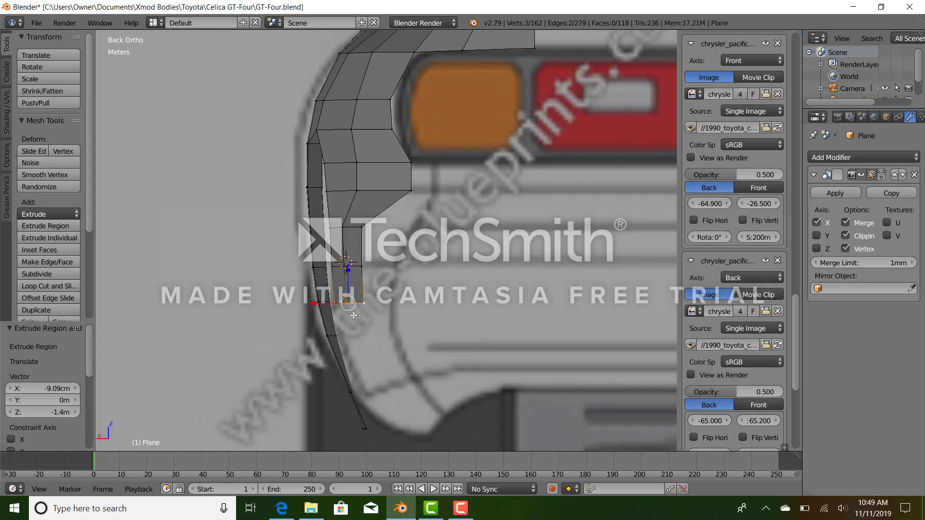
Step: Shift the front vertices of the two lowest rows rearward along Y in the side view to follow the wheel arch
key(KP_3)
ctrl+click(523, 306)
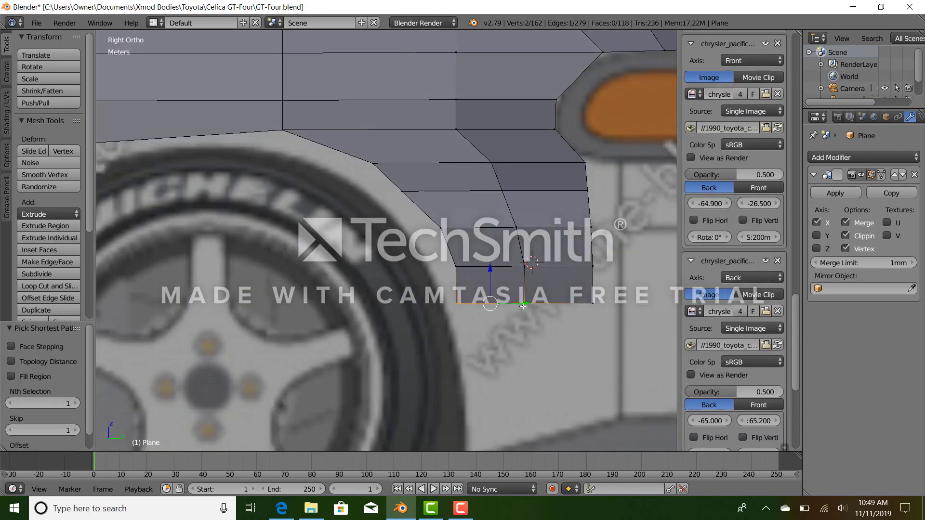
drag(520, 303, 490, 305)
right_click(459, 304)
ctrl+click(458, 267)
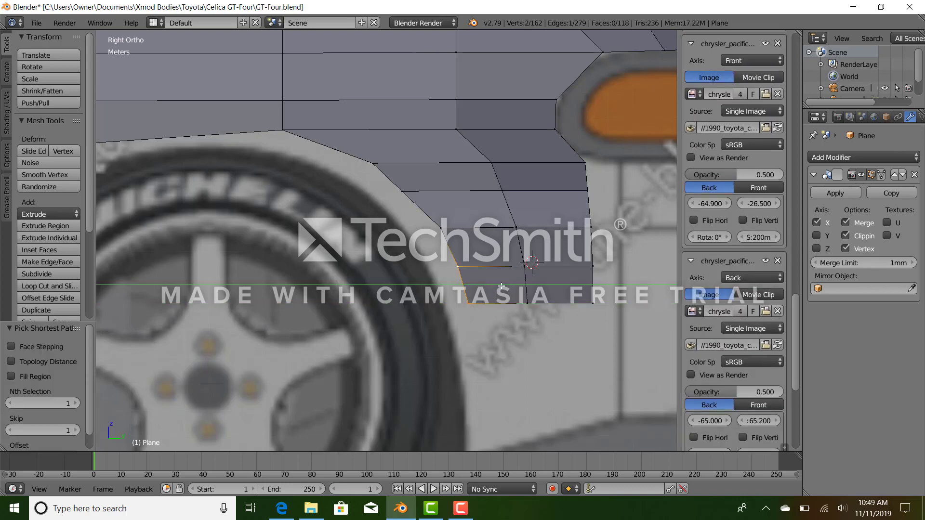
click(502, 286)
scroll(496, 334, down, 5)
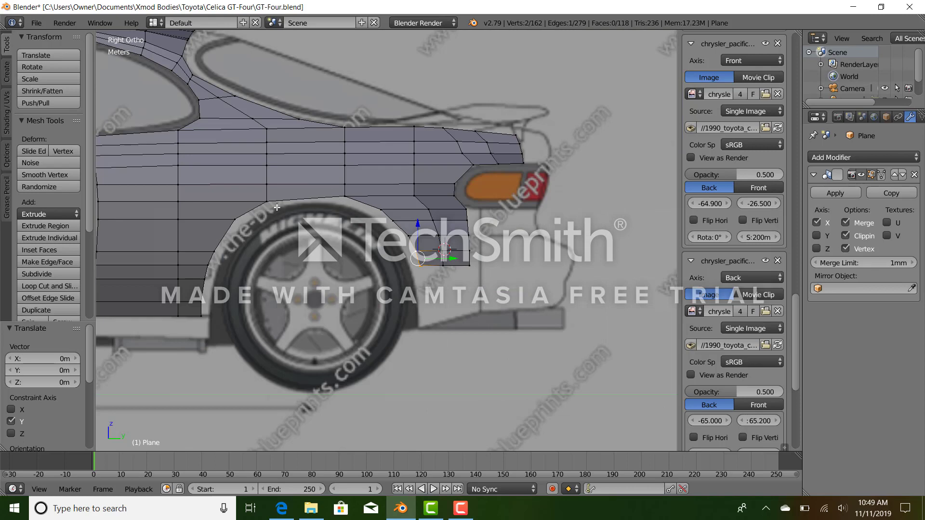
Step: Select the whole bottom edge of the rear side panel and extrude it downward in the back view
middle_drag(532, 355, 520, 321)
ctrl+click(463, 255)
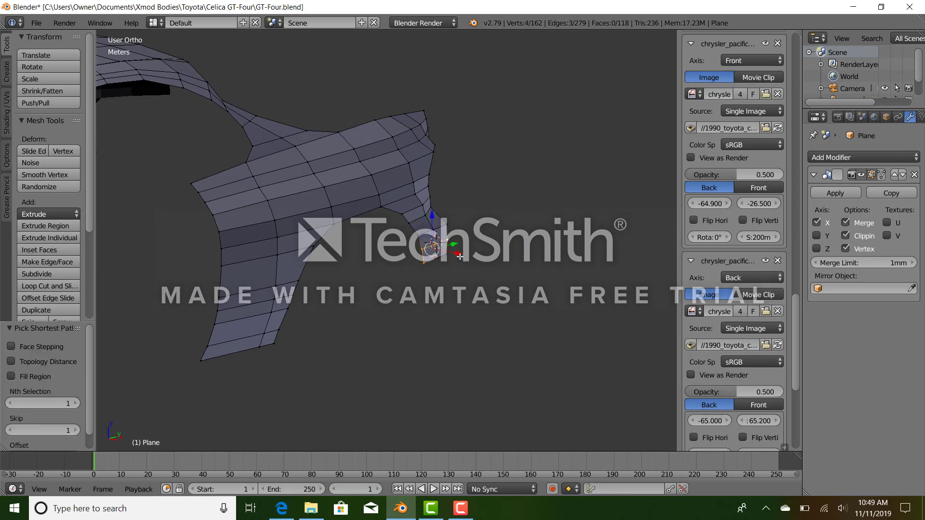
ctrl+click(456, 261)
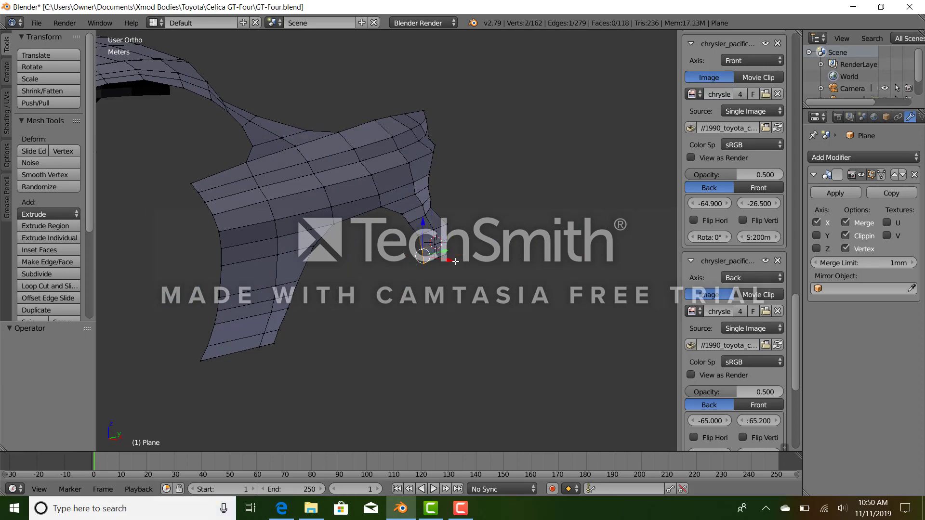
right_click(456, 261)
ctrl+right_click(412, 273)
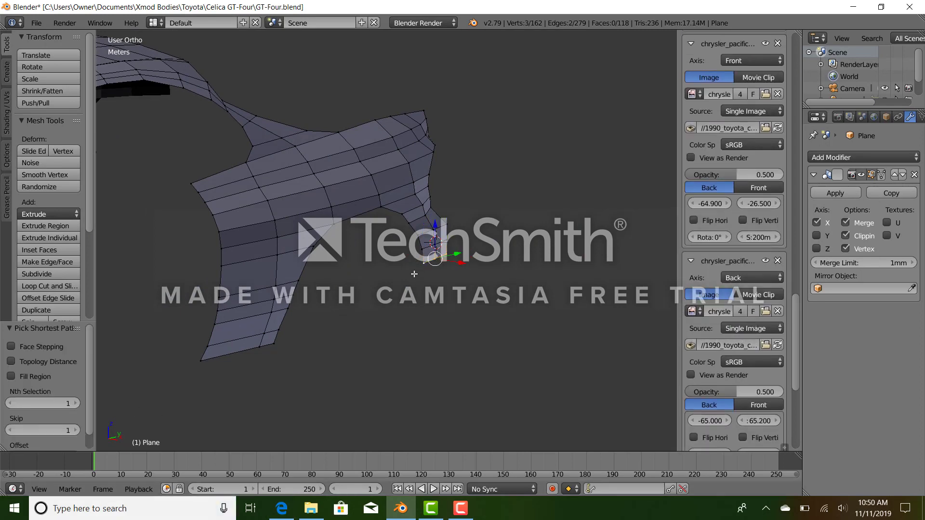
key(KP_3)
key(ctrl+KP_1)
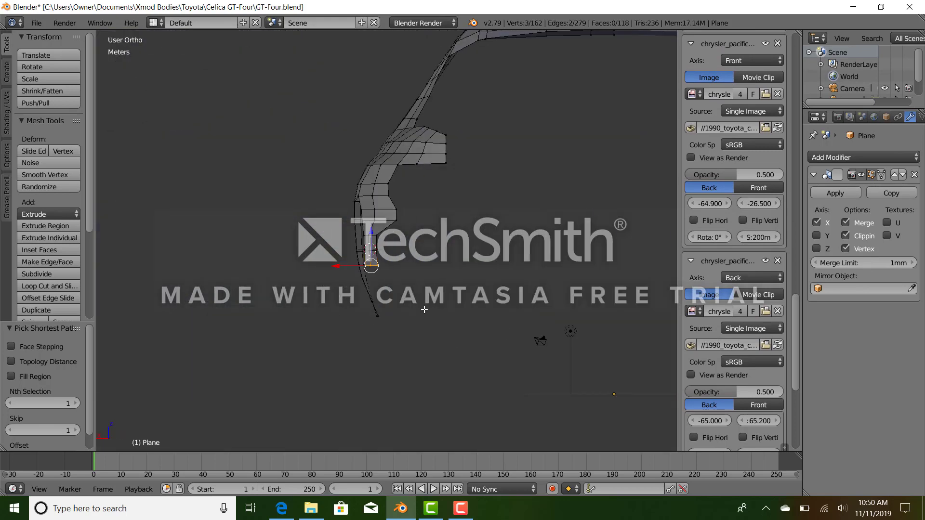
key(e)
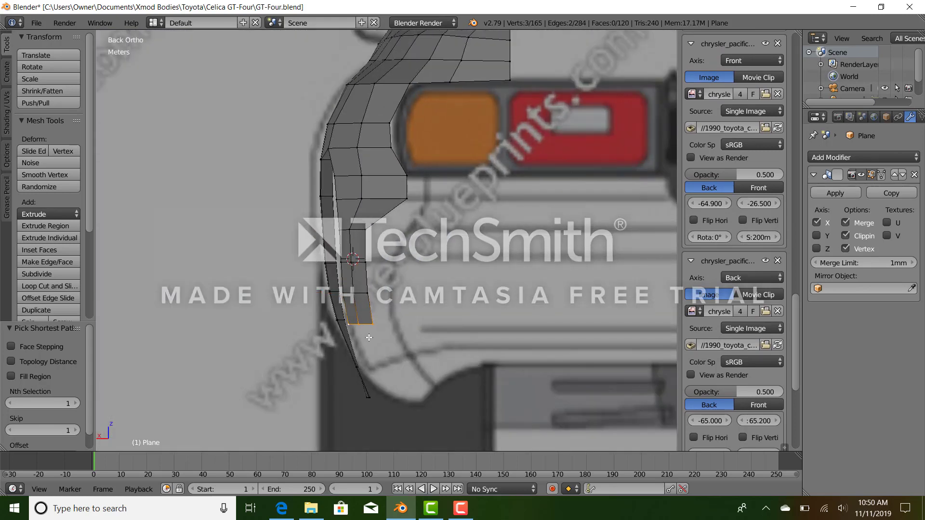
click(371, 337)
Step: Narrow the new bottom edge along X, starting with a 0.863 scale, and move it -6.54 cm along X
key(s)
double_click(435, 355)
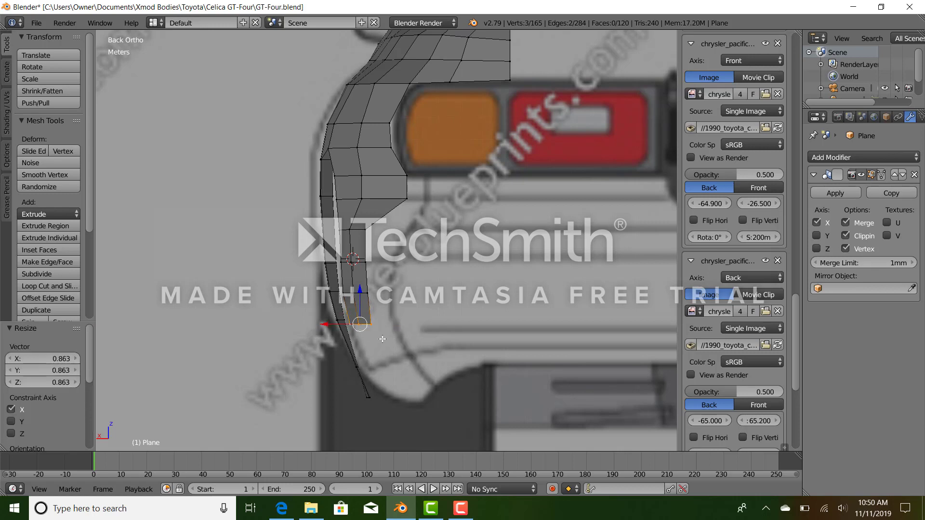
drag(343, 327, 347, 325)
click(344, 326)
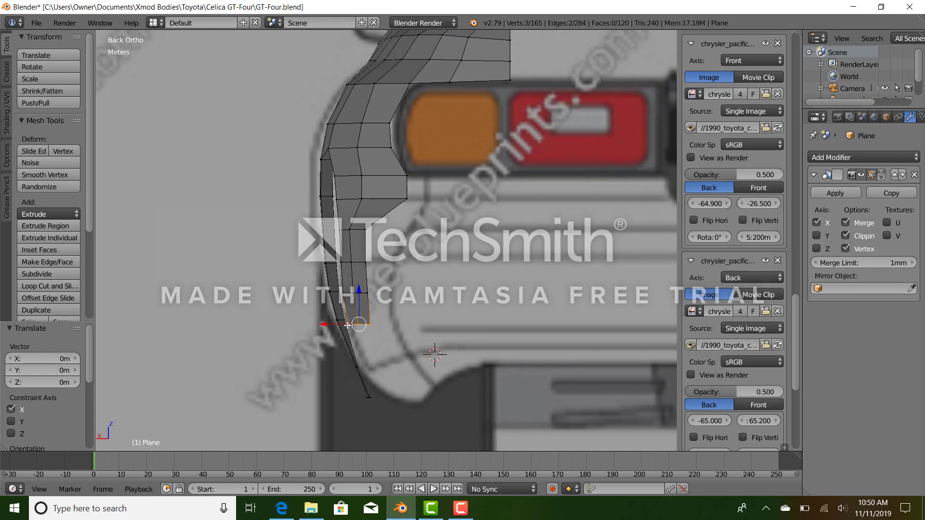
key(s)
key(x)
click(394, 328)
drag(333, 324, 335, 324)
Step: Shift the bottom edge's front and middle vertices along Y in the side view to follow the wheel arch
key(KP_3)
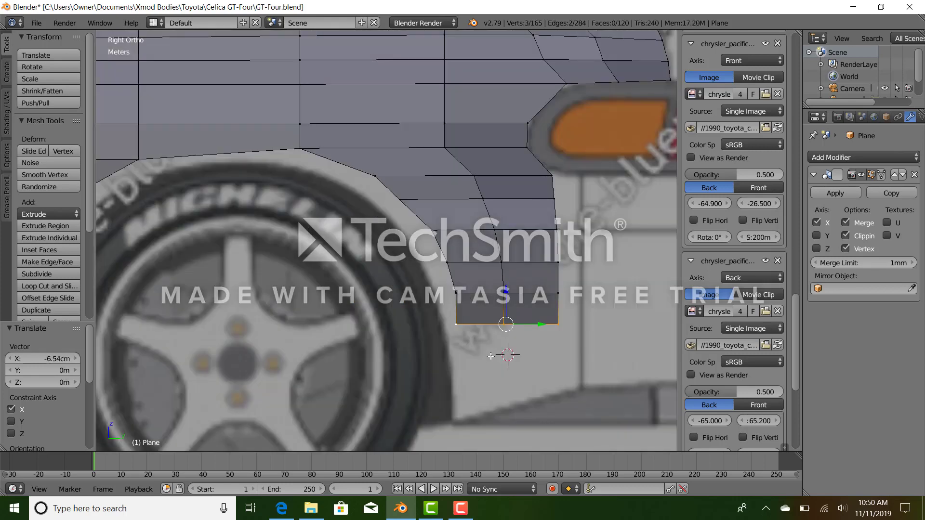
right_click(461, 325)
ctrl+right_click(503, 324)
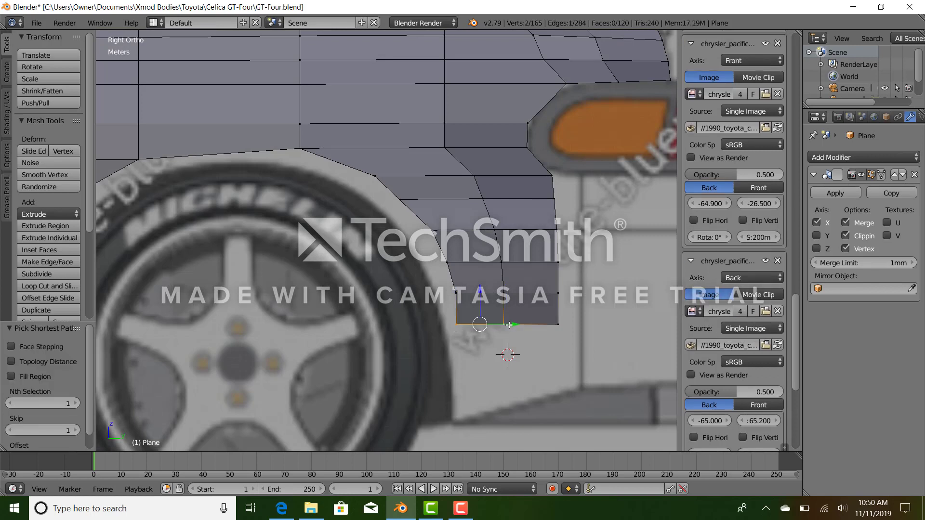
drag(513, 324, 499, 312)
right_click(460, 324)
ctrl+right_click(456, 292)
Step: Select the whole bottom edge and, in the back view, extrude it 1.96 m down and -82.9 cm along X
right_click(548, 332)
ctrl+right_click(454, 324)
scroll(454, 324, down, 4)
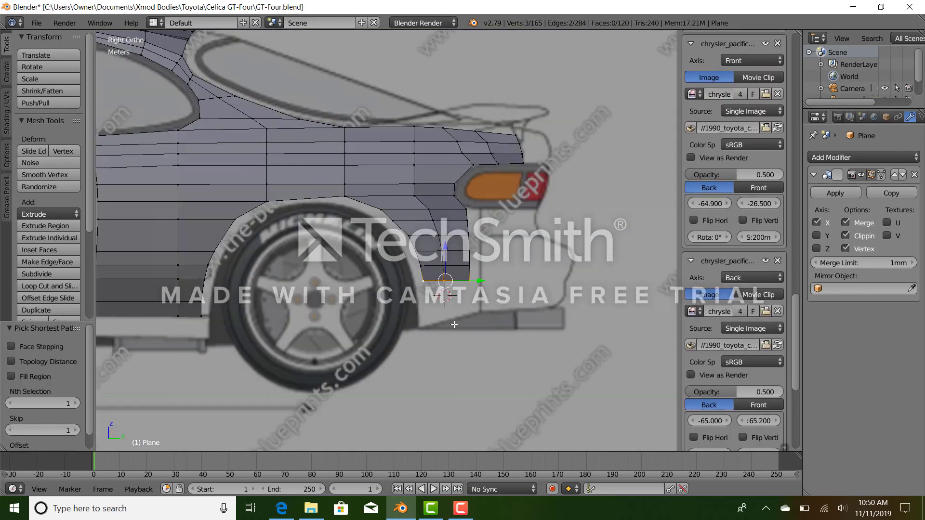
key(ctrl+KP_1)
scroll(348, 244, up, 5)
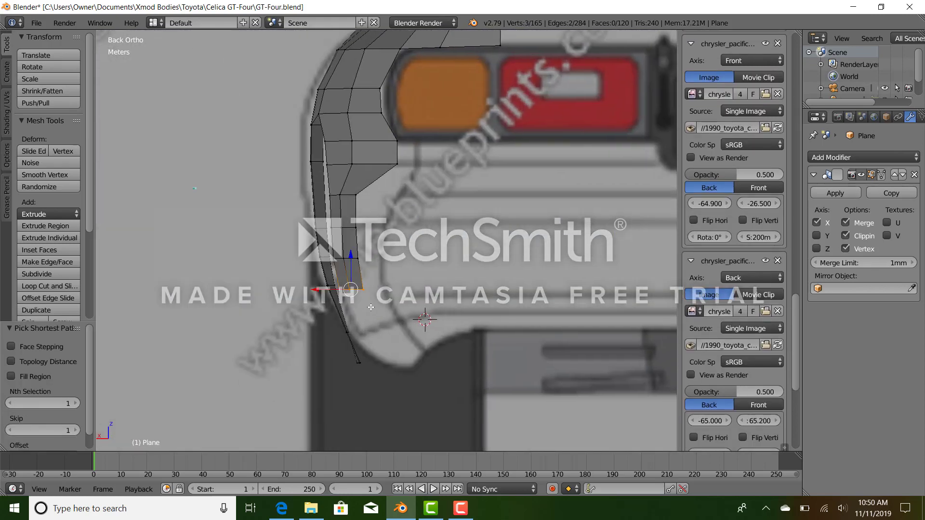
key(e)
click(370, 299)
Step: Rotate the extruded bottom edge -25° in the back view to match the bumper's curved lower corner
key(r)
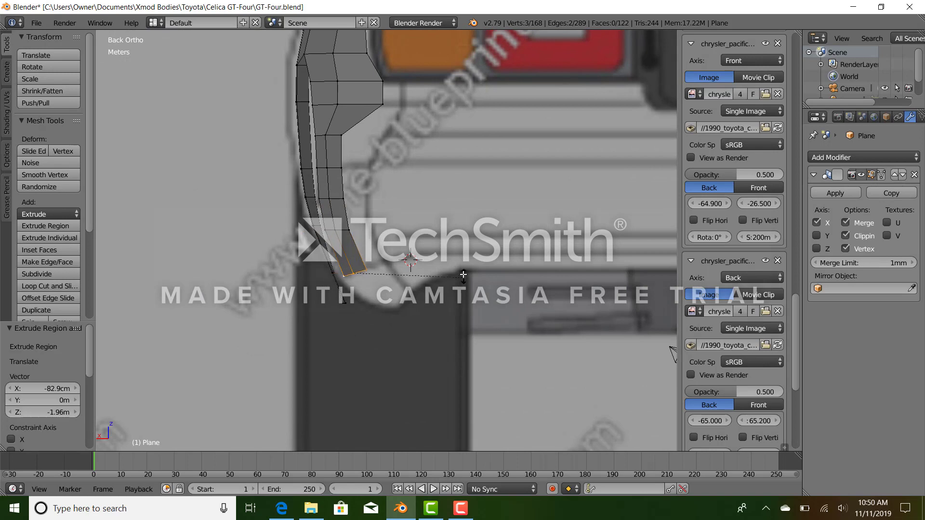
click(460, 261)
key(g)
key(x)
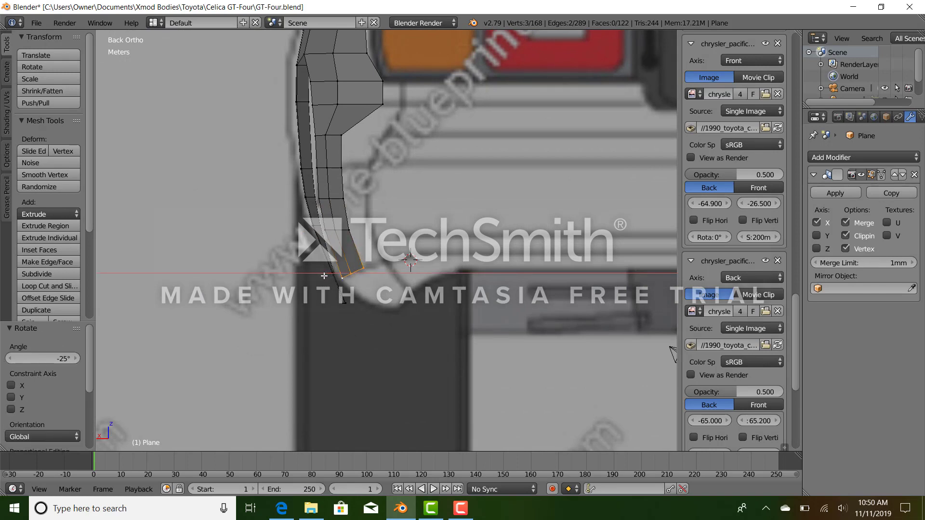
click(324, 276)
Step: Scale the bottom edge to 0.935 along Y in the side view
key(KP_3)
scroll(433, 277, down, 1)
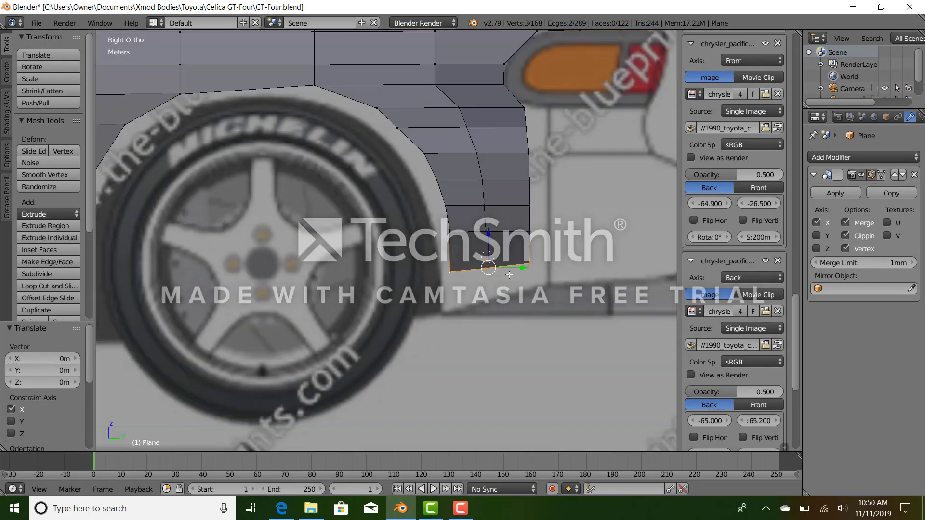
shift+middle_drag(508, 275, 406, 266)
key(s)
key(y)
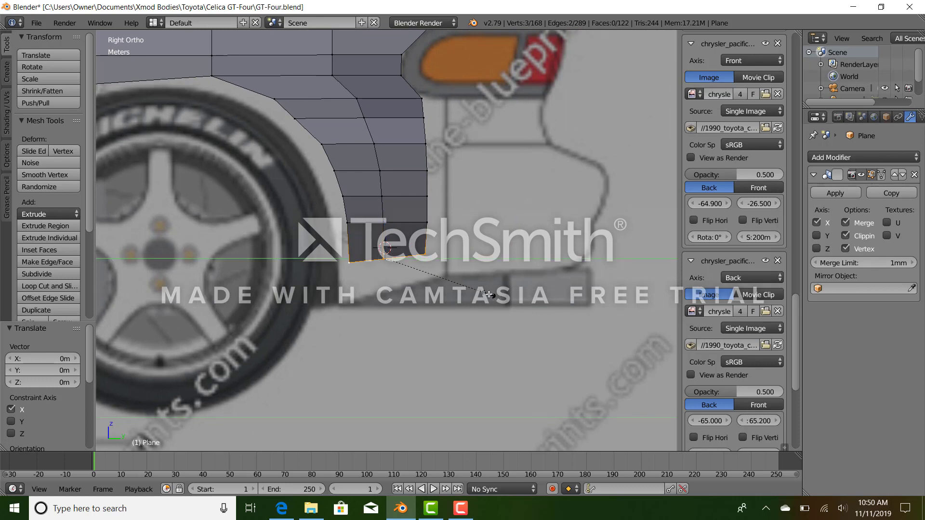
click(423, 259)
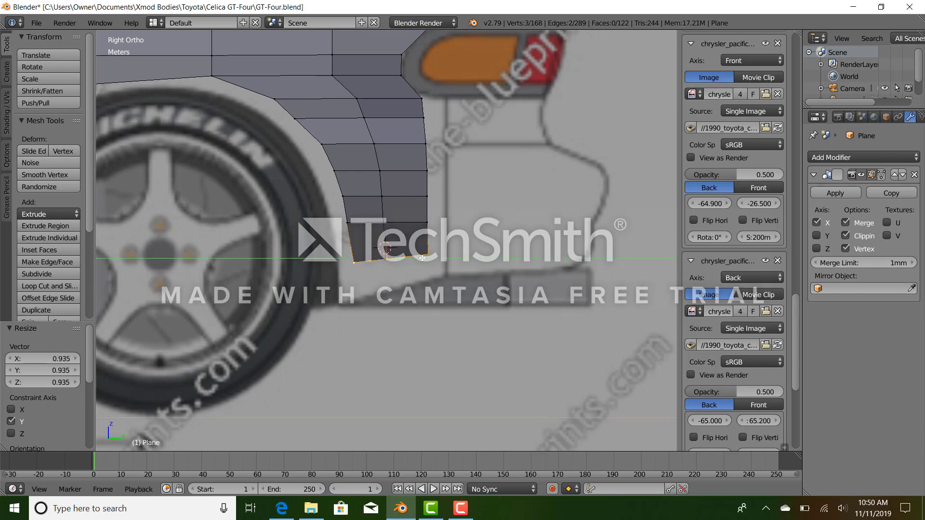
click(423, 259)
Step: Move the front vertices of the two lowest rows 5.23 cm along Y to follow the wheel arch
right_click(350, 222)
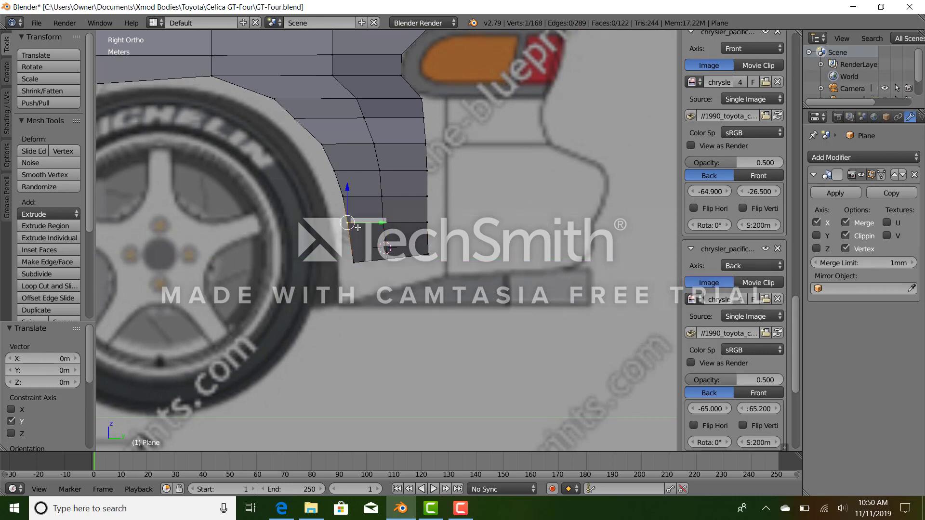
ctrl+right_click(357, 261)
drag(381, 244, 382, 244)
Step: Select the whole bottom edge and, in the back view, extrude it 1.26 m down and -1.85 m along X, rotated -21.3°
right_click(426, 262)
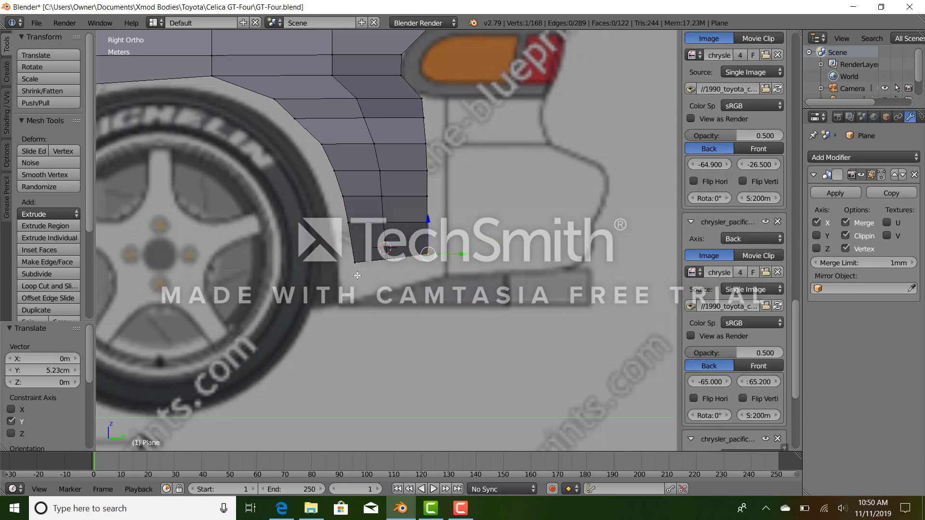
ctrl+right_click(355, 267)
scroll(355, 267, down, 3)
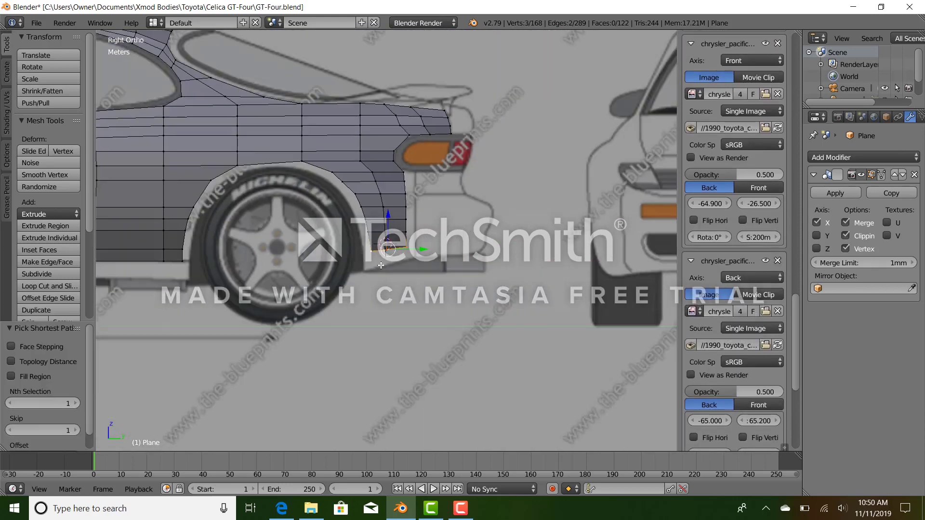
key(ctrl+KP_1)
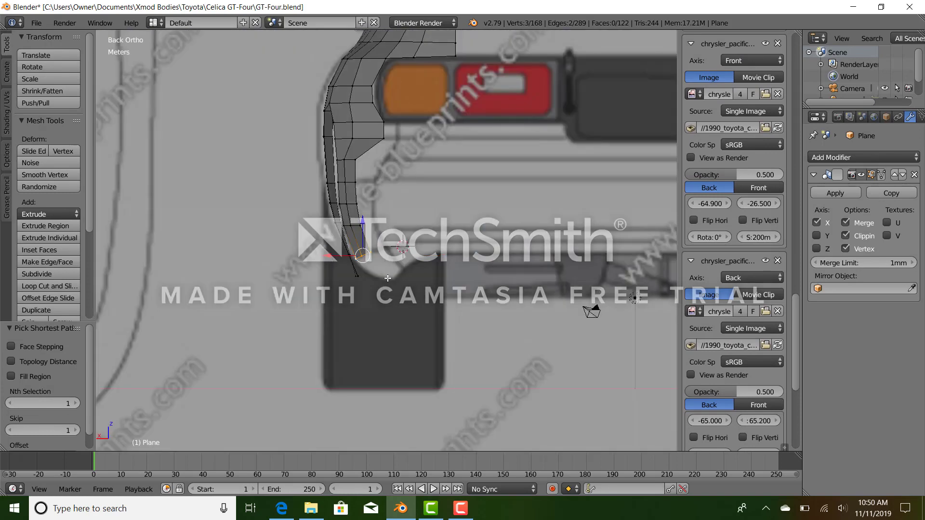
key(e)
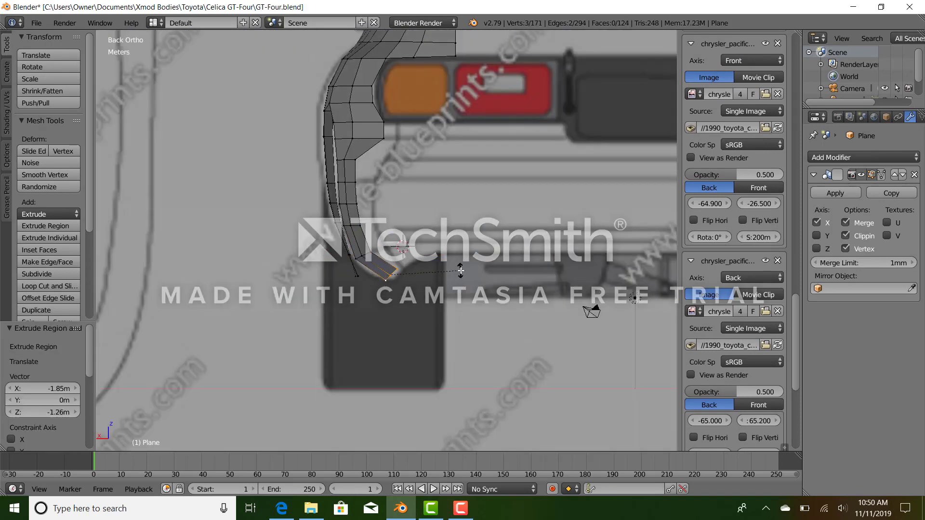
click(460, 270)
Step: Shift the front and middle vertices of the newest bottom edge along Y in the side view behind the wheel
key(KP_3)
scroll(409, 287, up, 2)
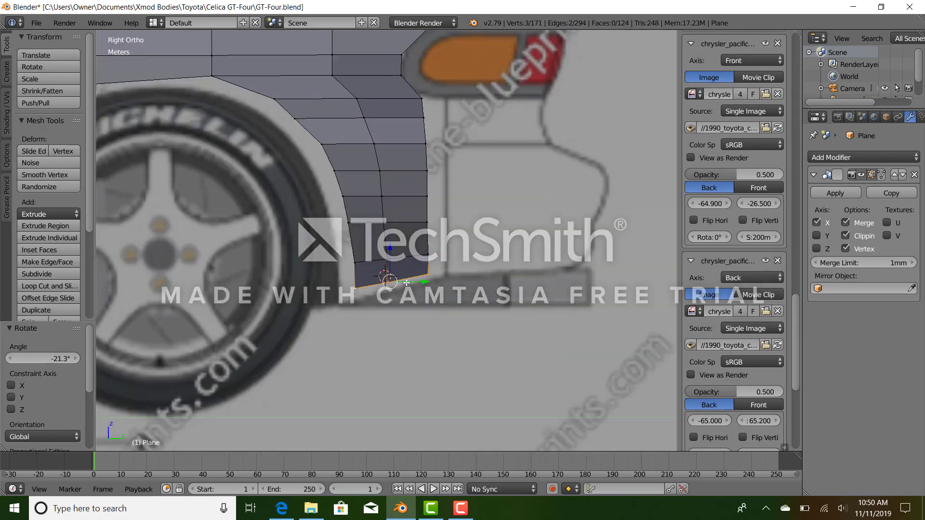
right_click(343, 308)
ctrl+right_click(389, 302)
drag(397, 307, 407, 309)
Step: Leave Edit Mode and preview the mirrored body with smooth shading from several angles
scroll(407, 309, down, 5)
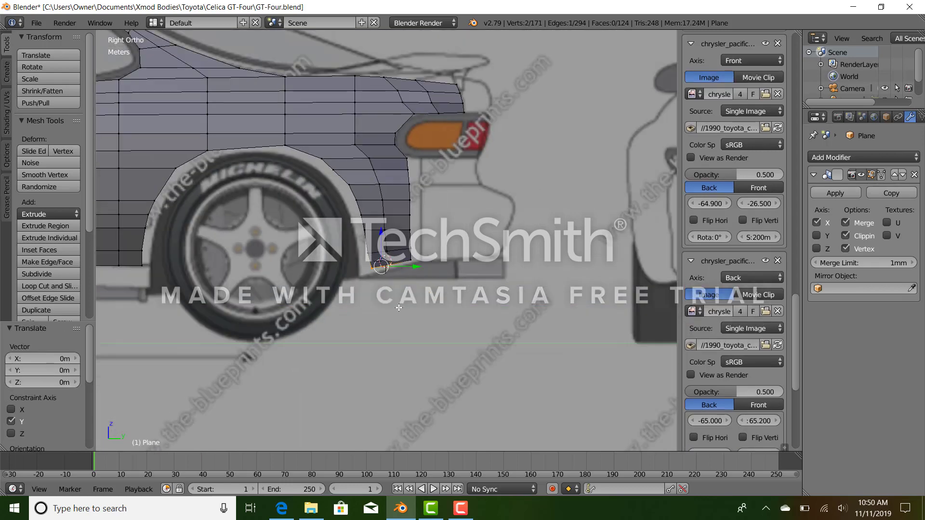
middle_drag(407, 309, 406, 253)
scroll(433, 277, down, 3)
key(Tab)
scroll(406, 254, up, 6)
middle_drag(328, 175, 406, 263)
middle_drag(444, 267, 65, 225)
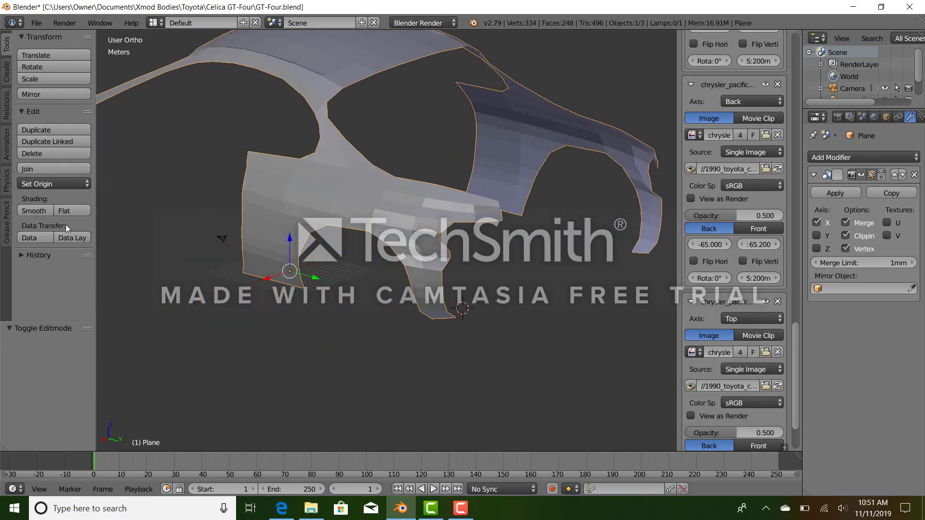
click(31, 215)
mouse_move(337, 261)
middle_down()
mouse_move(371, 253)
mouse_move(396, 204)
mouse_move(441, 222)
mouse_move(566, 202)
mouse_move(597, 207)
mouse_move(599, 217)
mouse_move(414, 209)
mouse_move(488, 224)
mouse_move(288, 244)
middle_up()
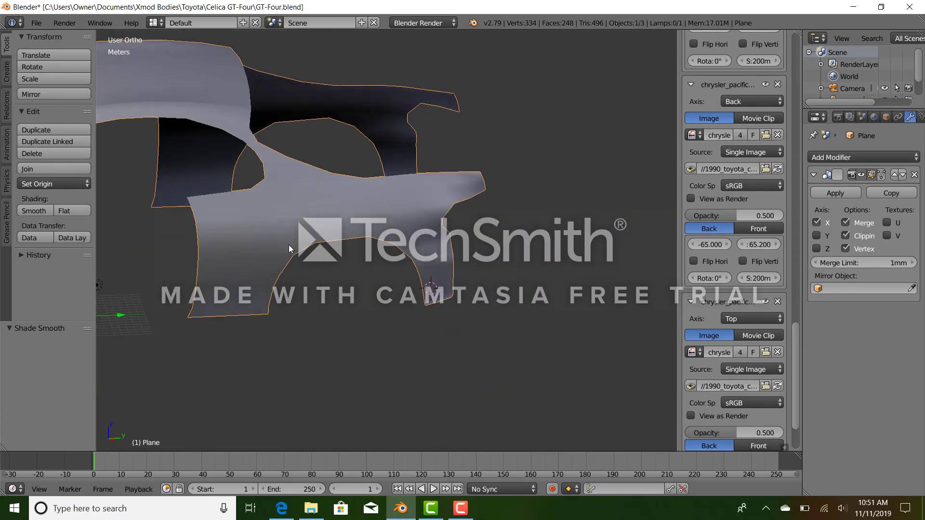
Step: Set the body back to flat shading and inspect the rear side panel from several angles
click(76, 211)
mouse_move(331, 283)
middle_down()
mouse_move(244, 262)
mouse_move(297, 287)
middle_up()
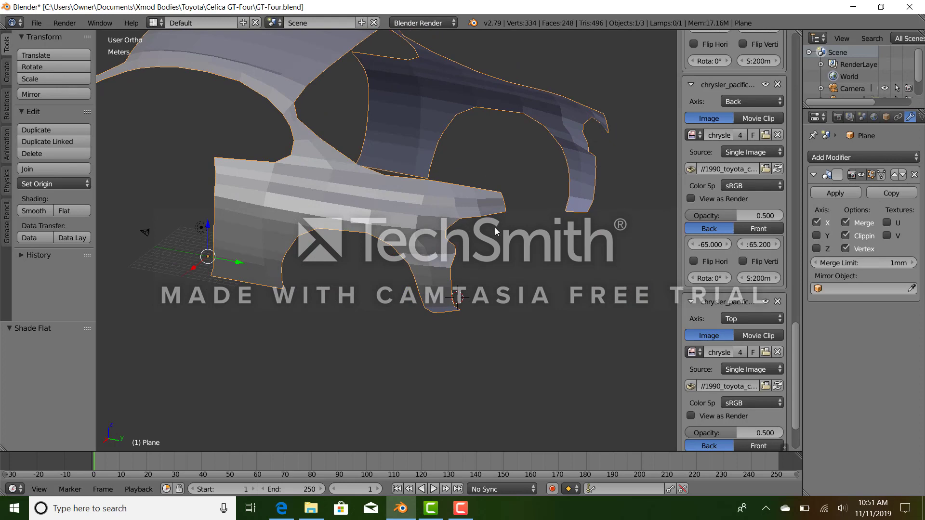
middle_drag(496, 229, 463, 268)
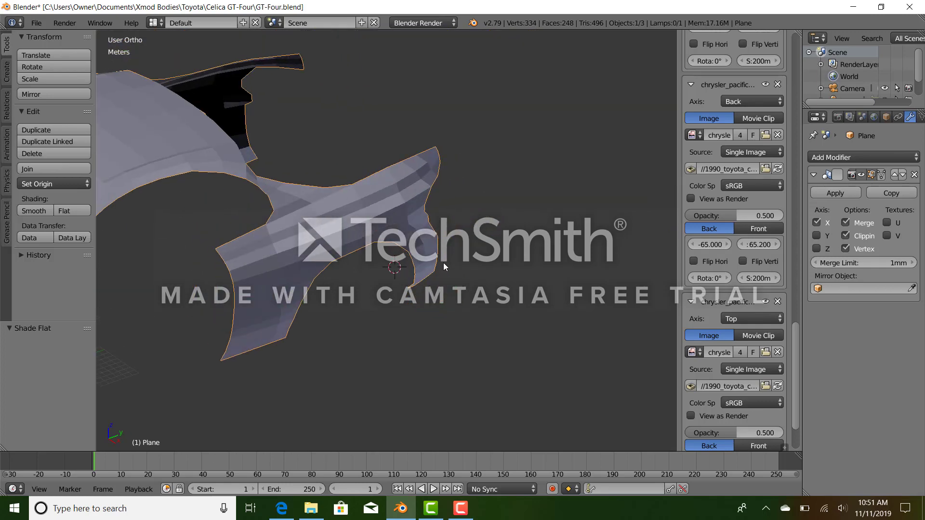
middle_drag(438, 221, 404, 235)
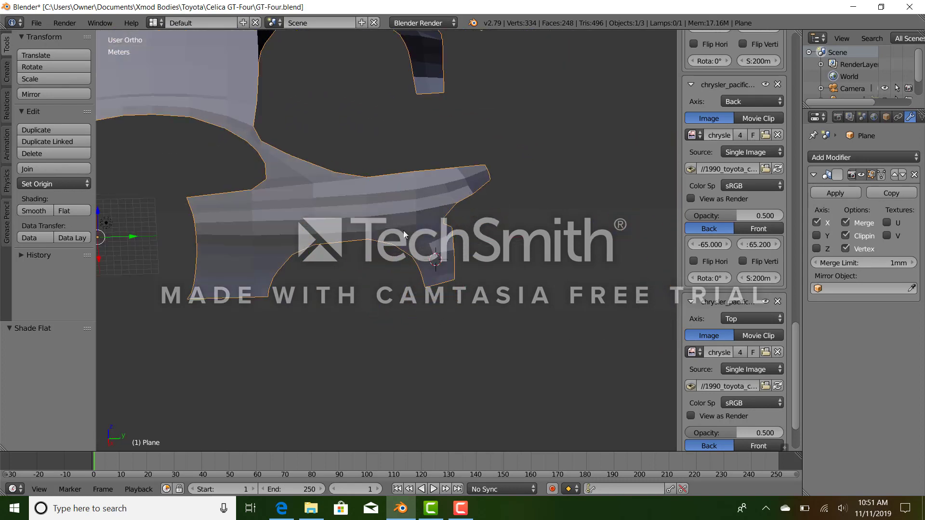